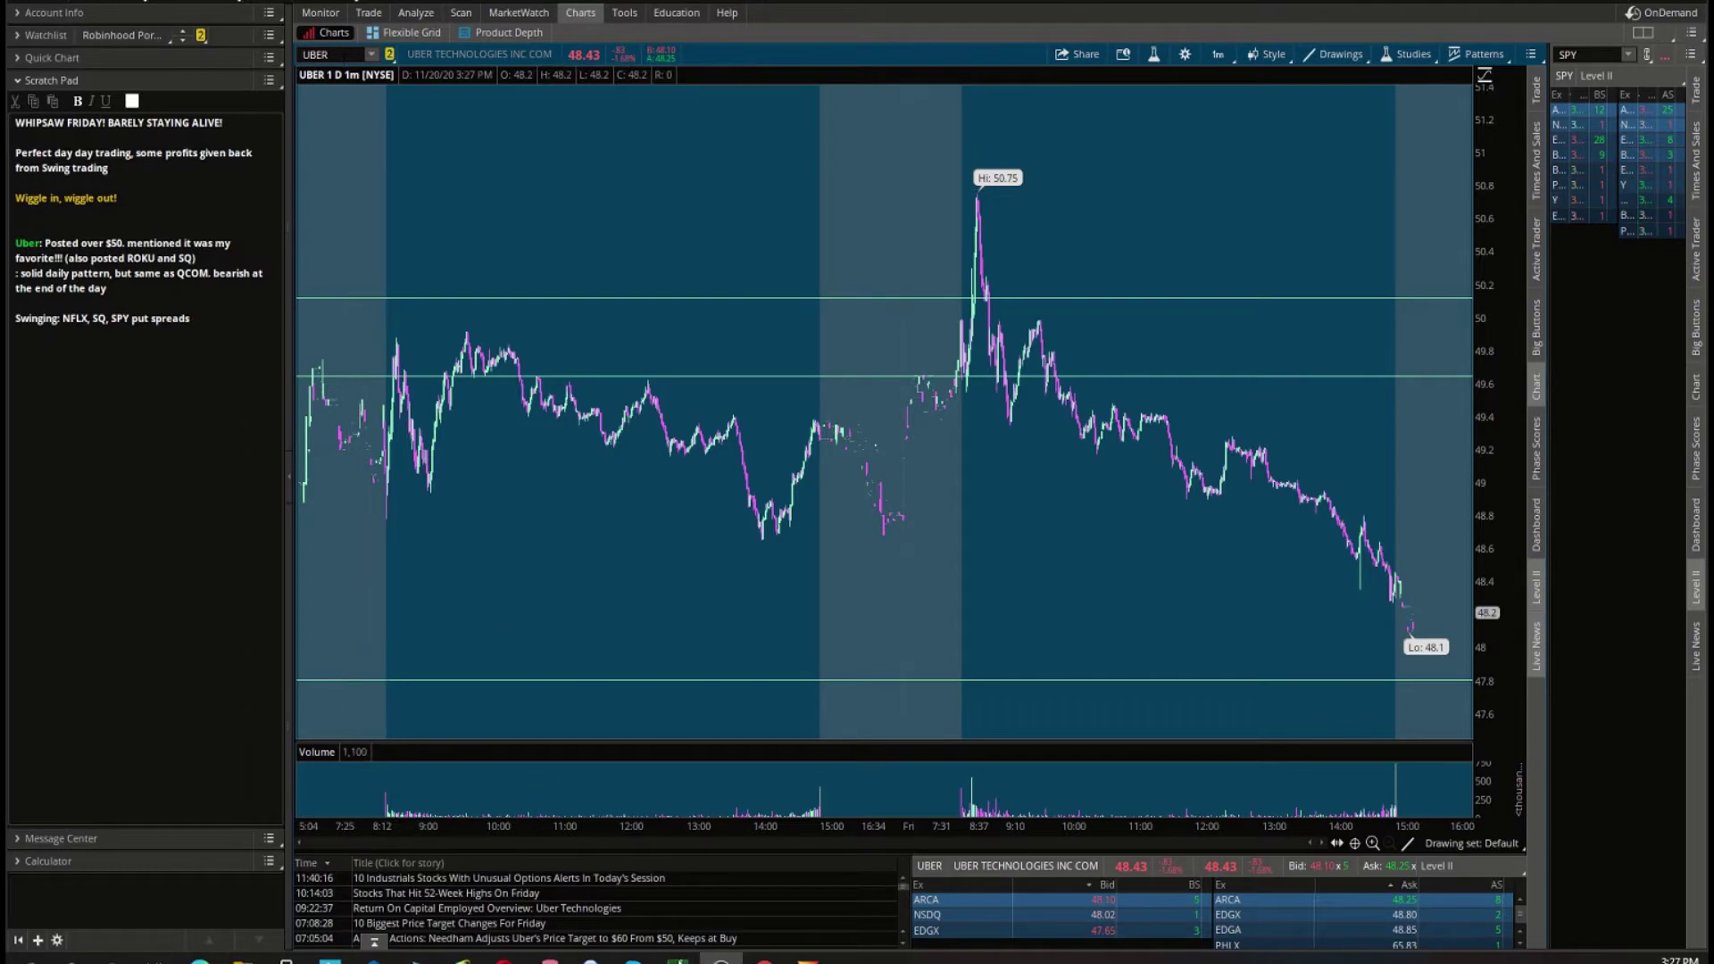
Switch to the Robinhood portfolio in the browser to check the day's account performance and return to the UBER chart in thinkorswim.
key(alt+Tab)
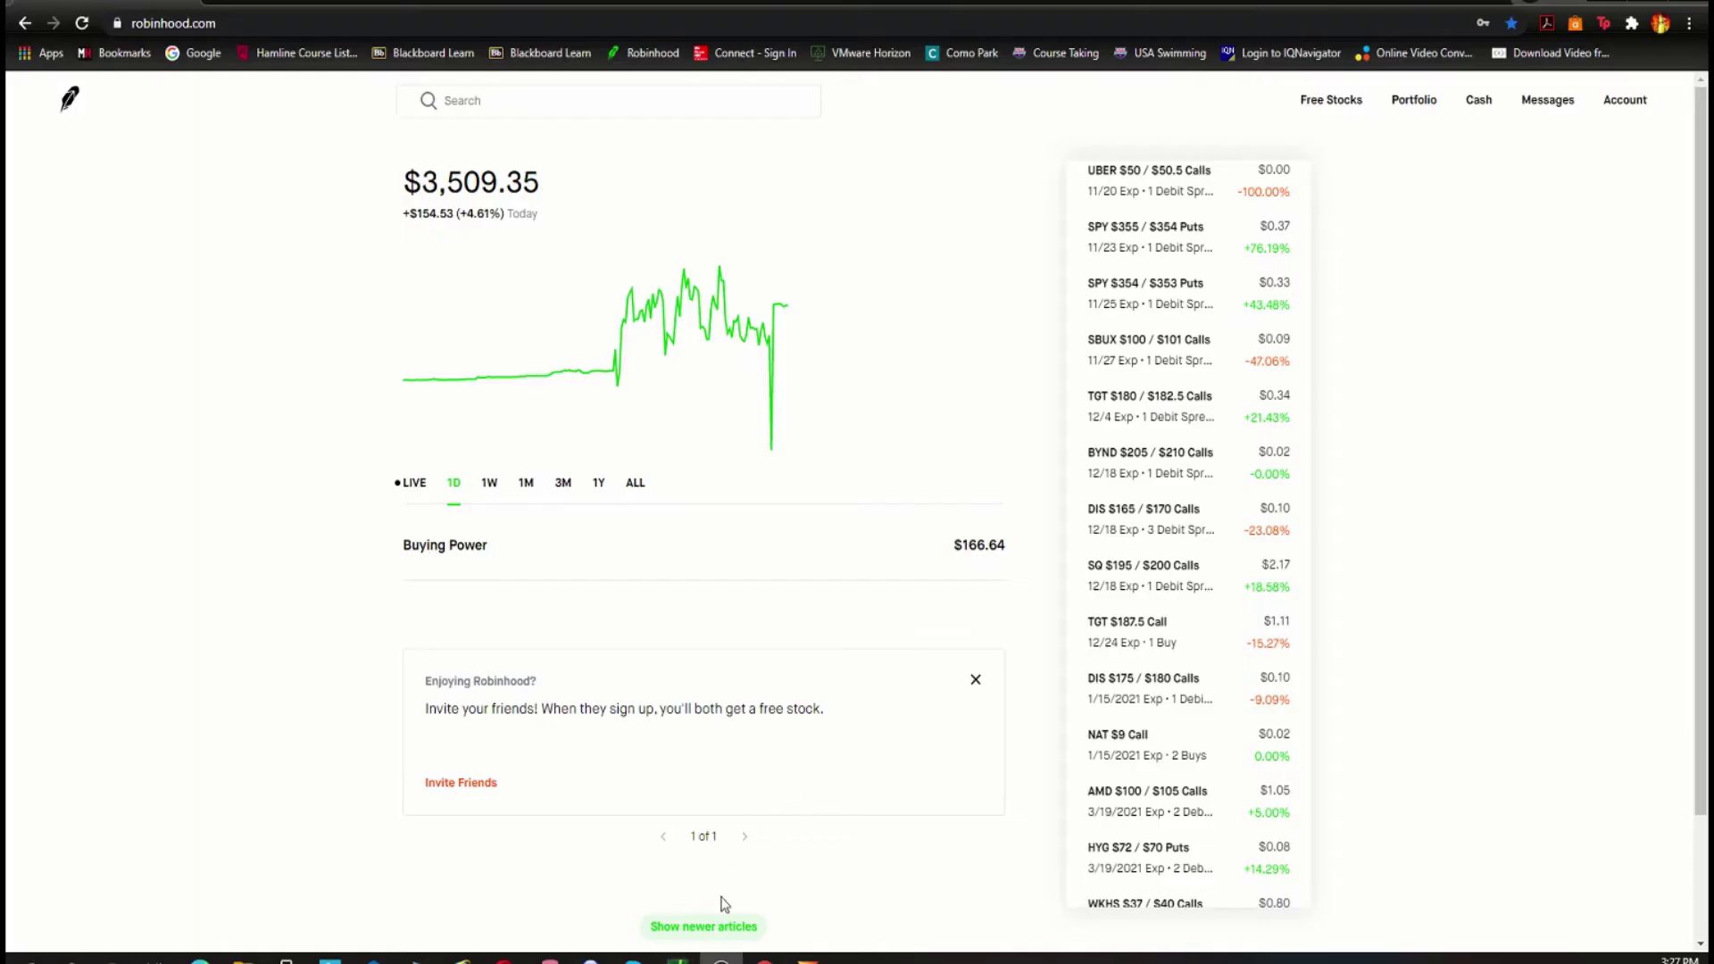
click(677, 961)
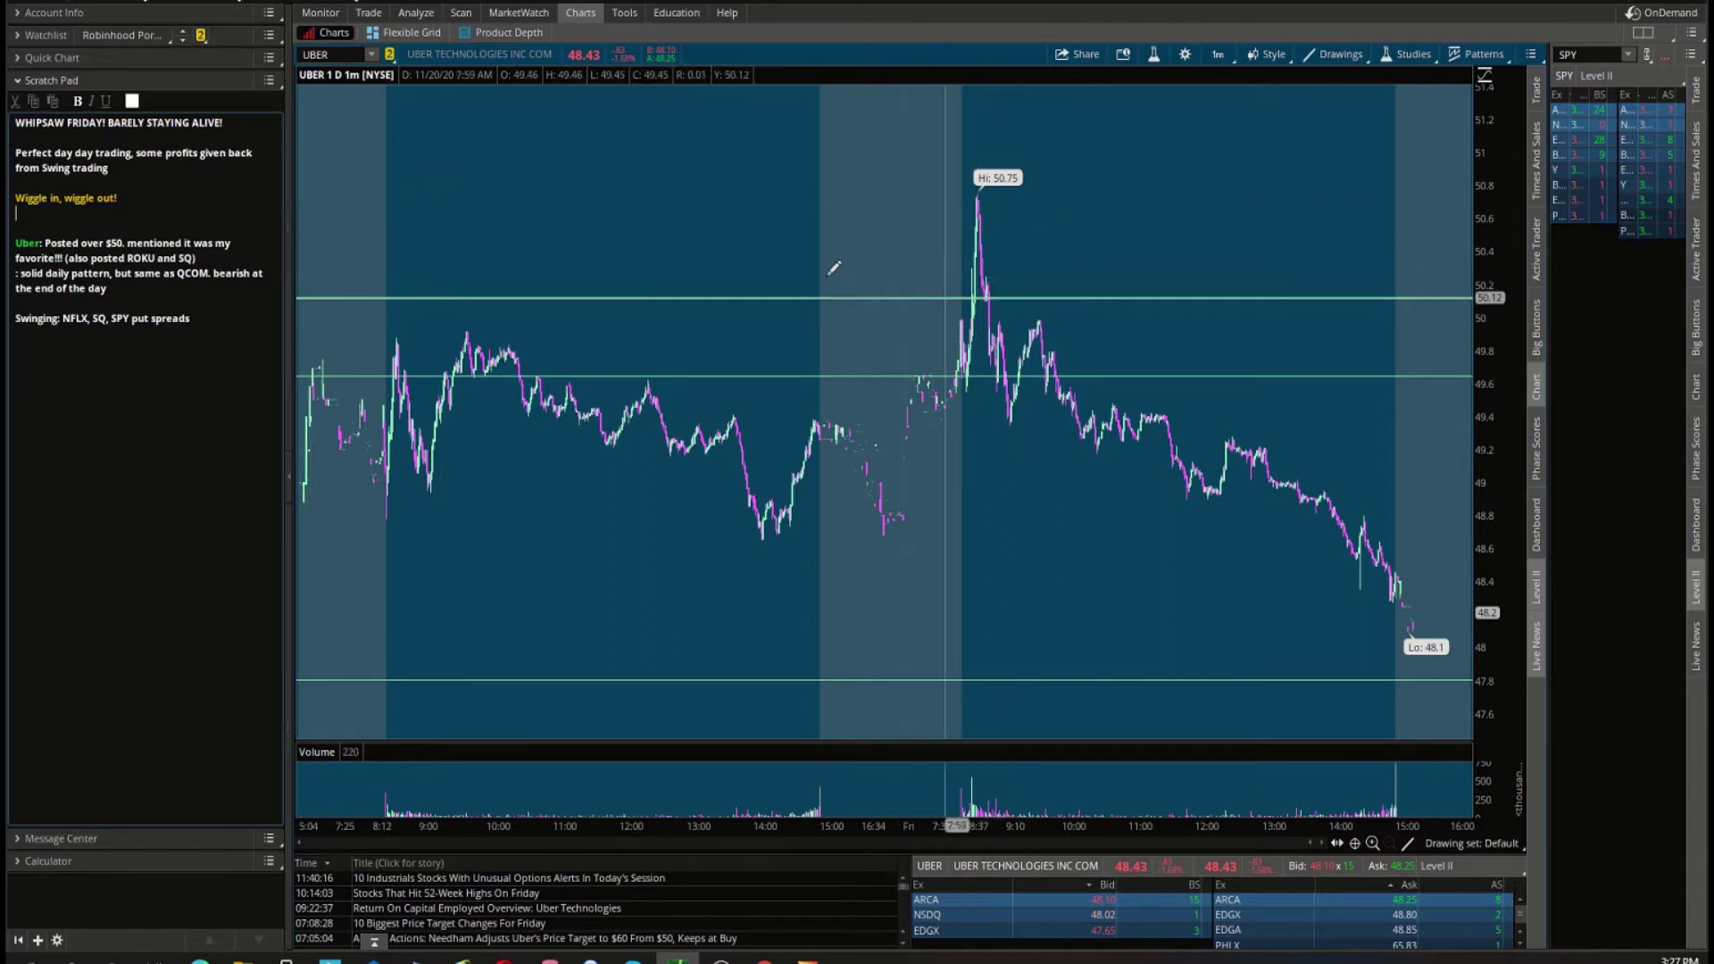
Mark the UBER candles just after the 8:30 open with an ellipse at about 49.8.
drag(911, 250, 1060, 241)
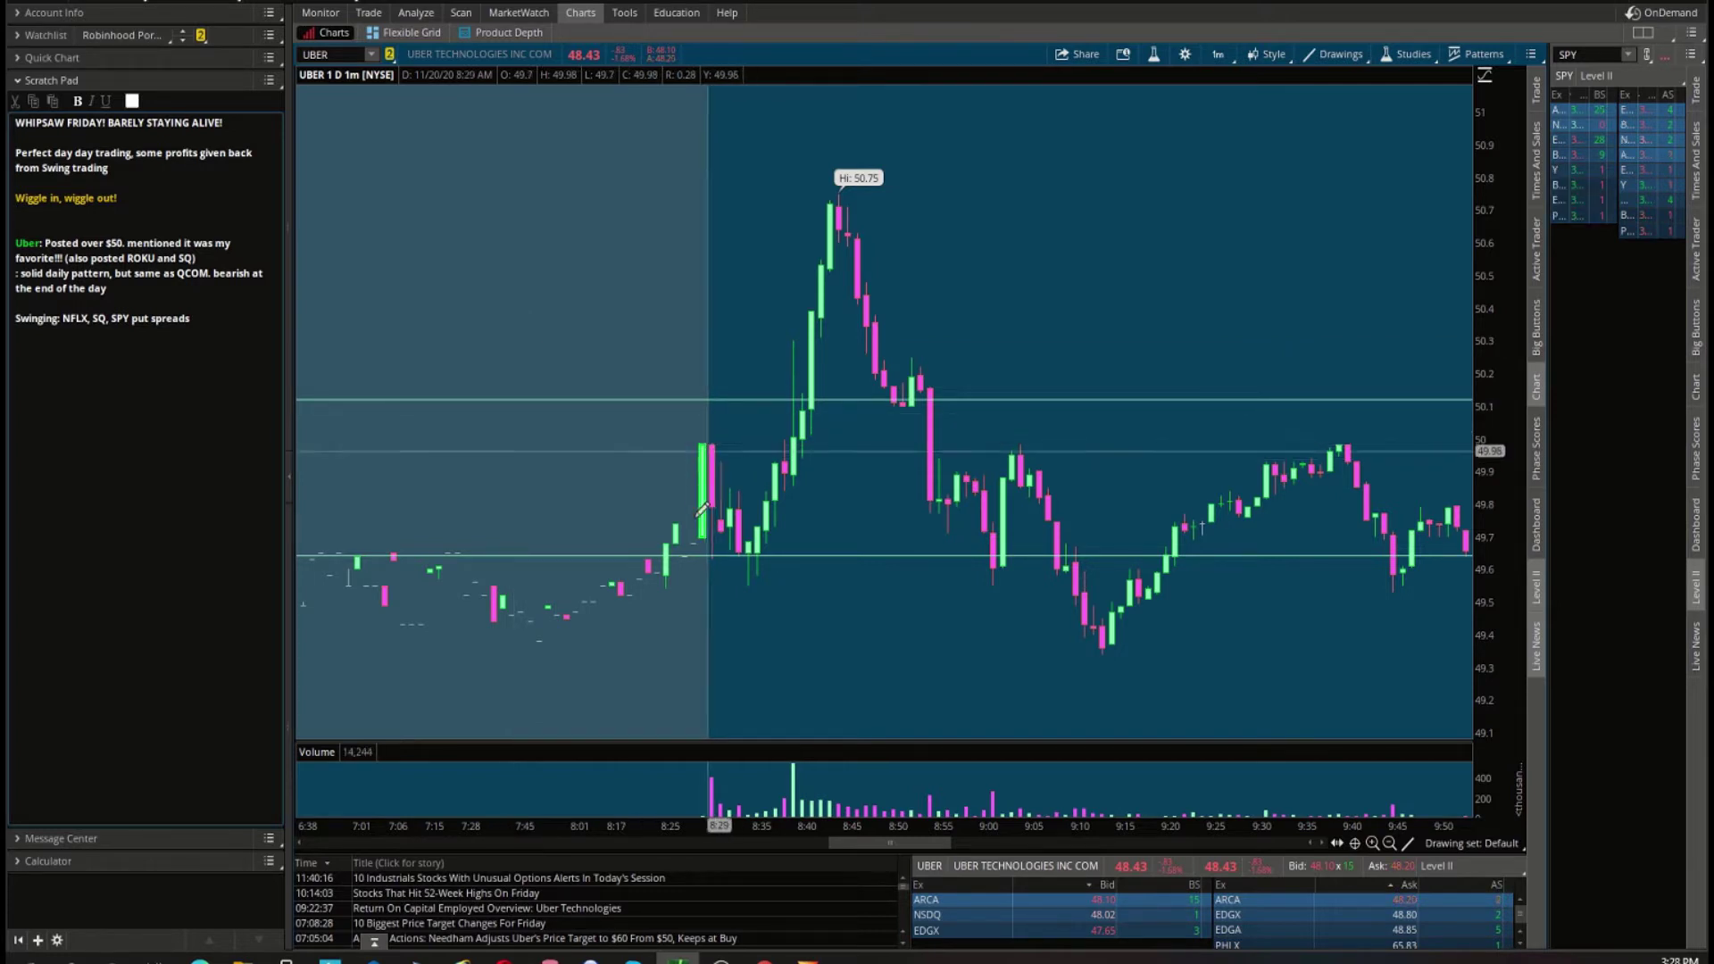
click(1407, 843)
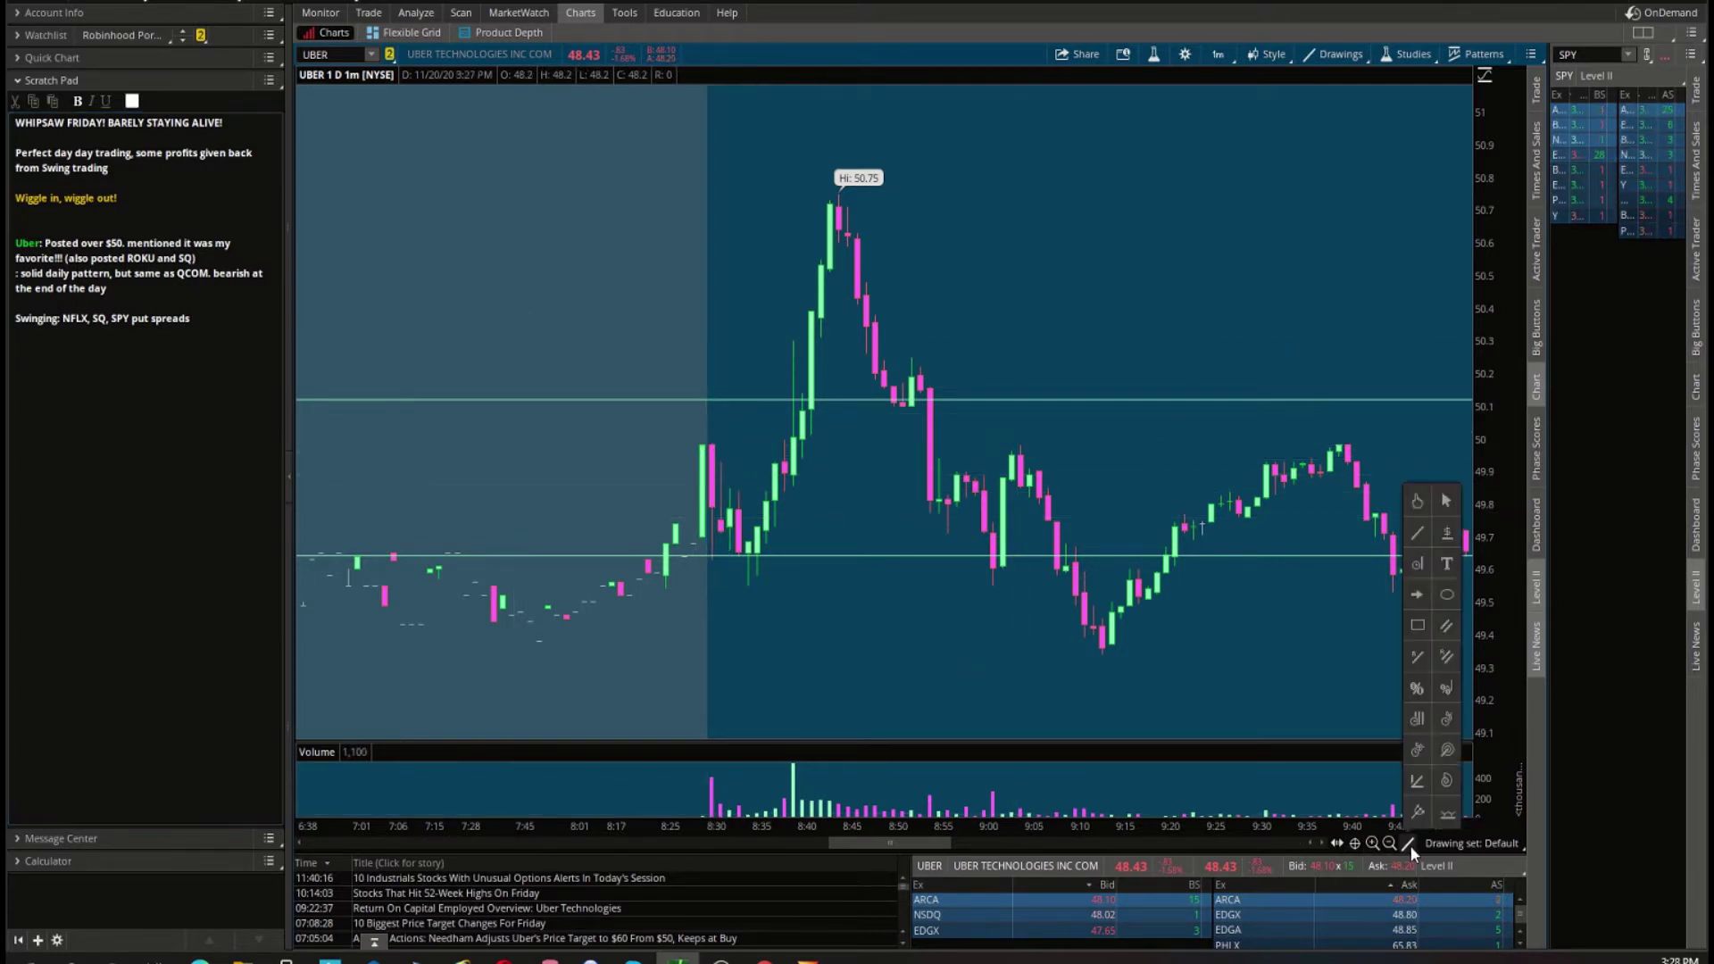
click(1454, 597)
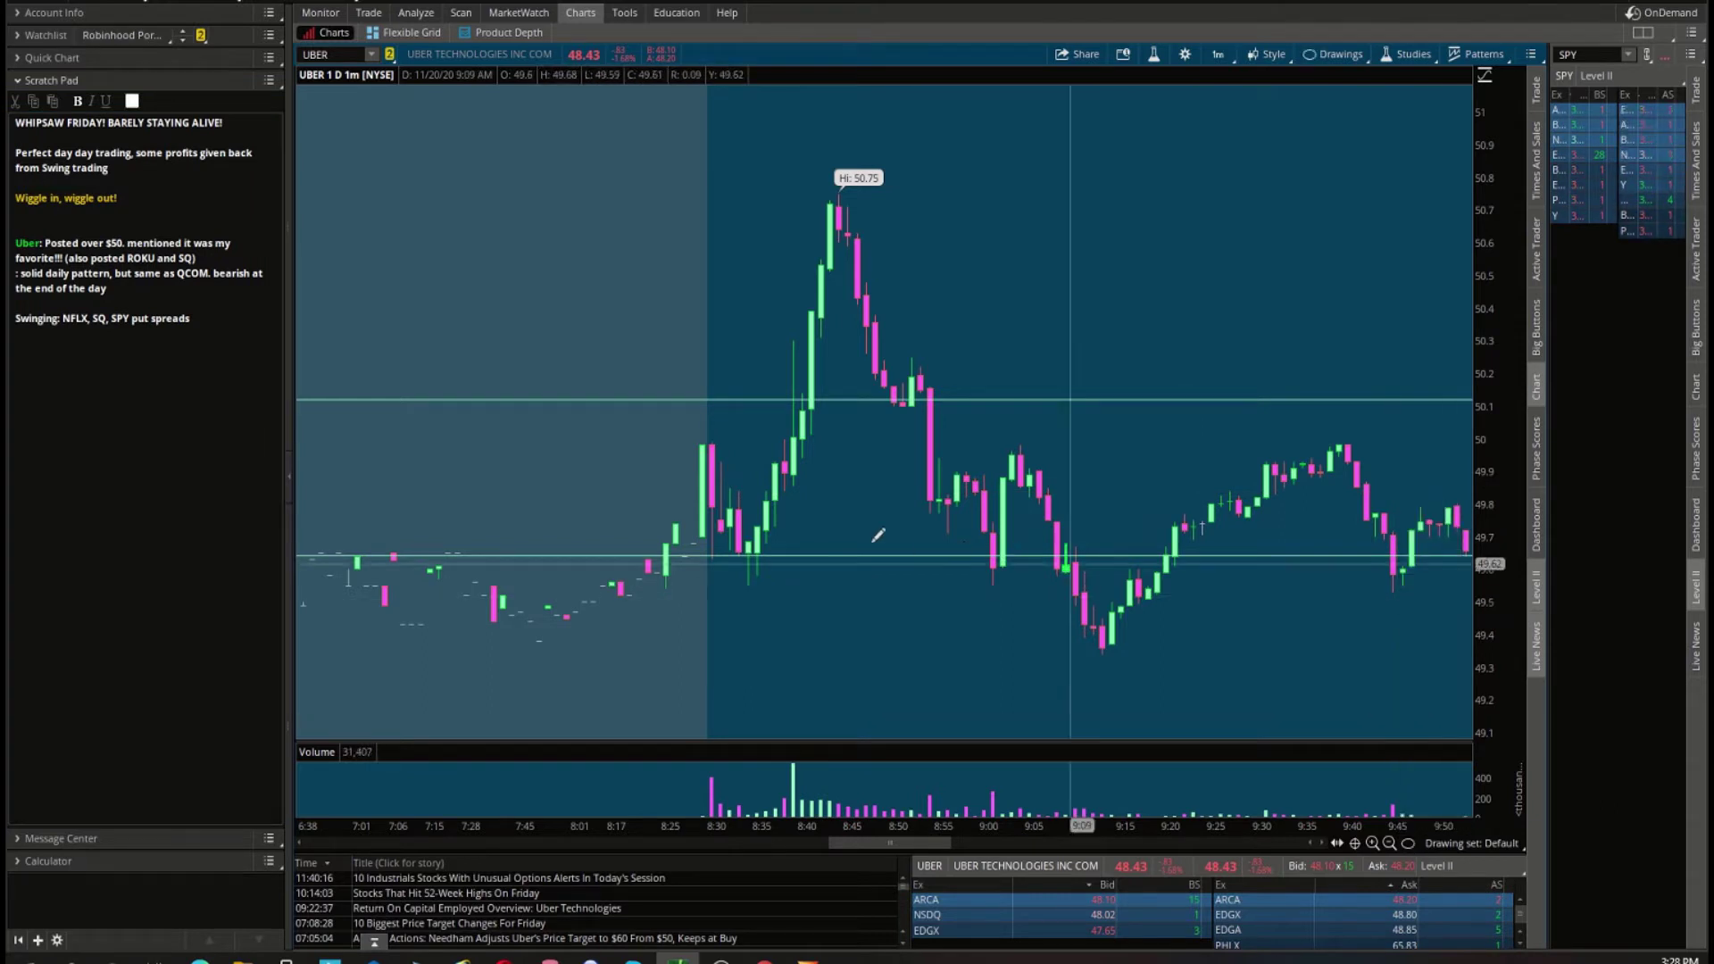
click(716, 492)
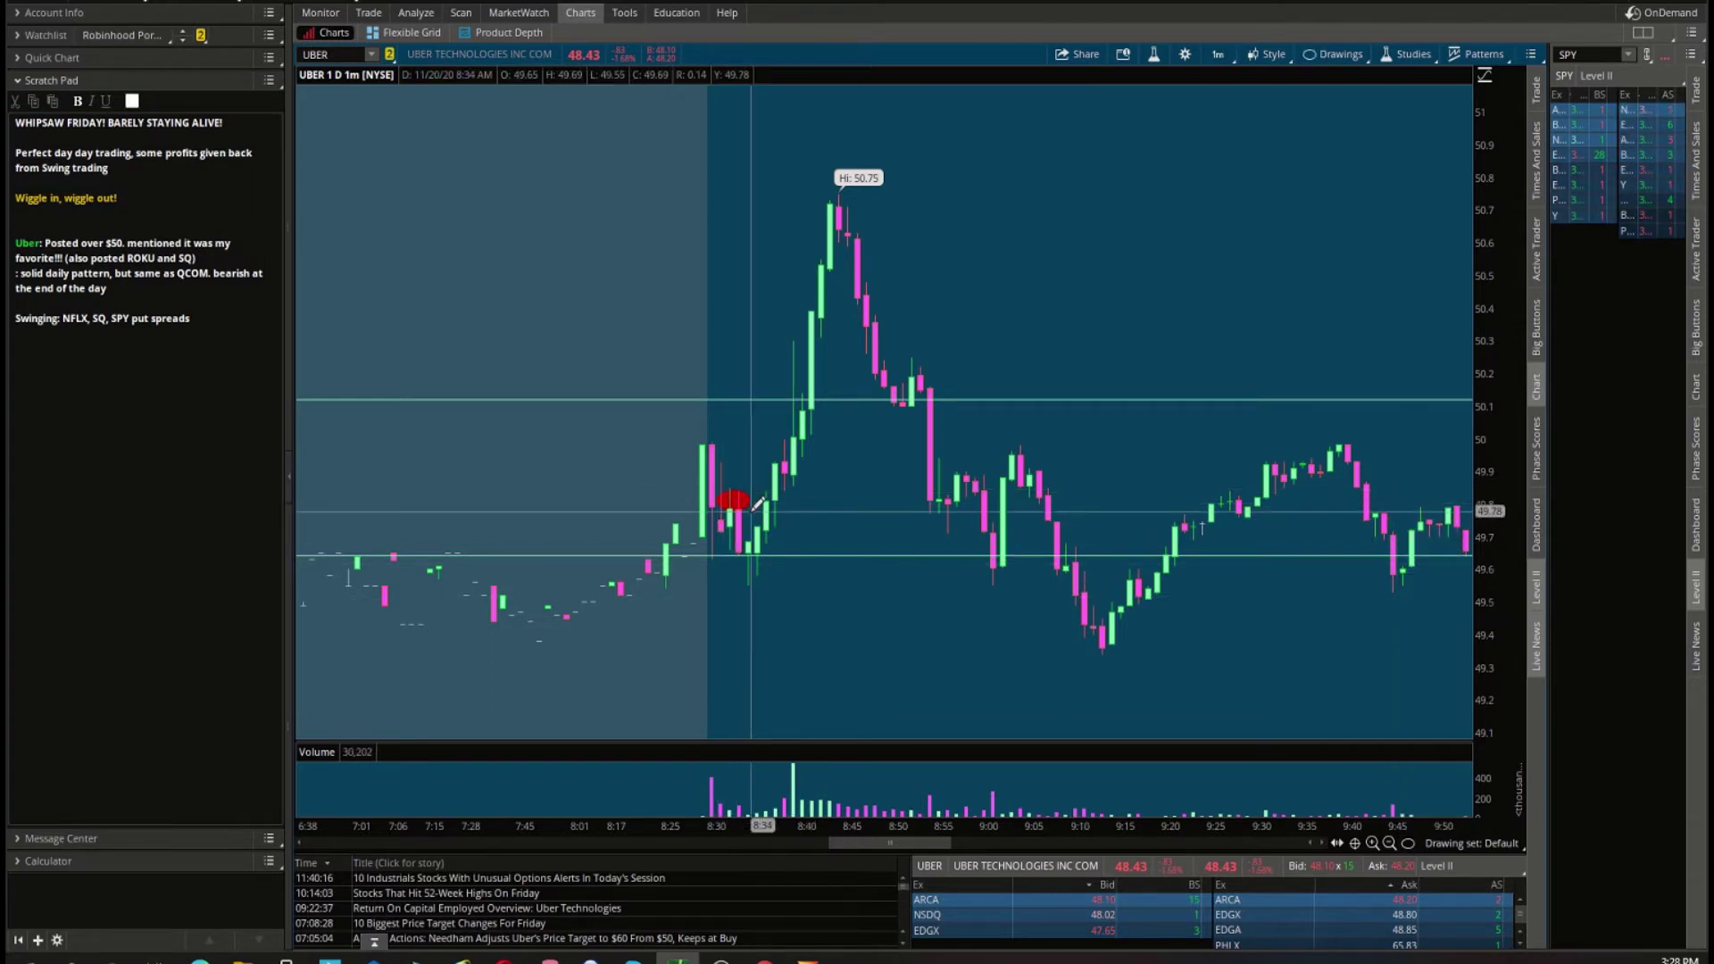
click(750, 511)
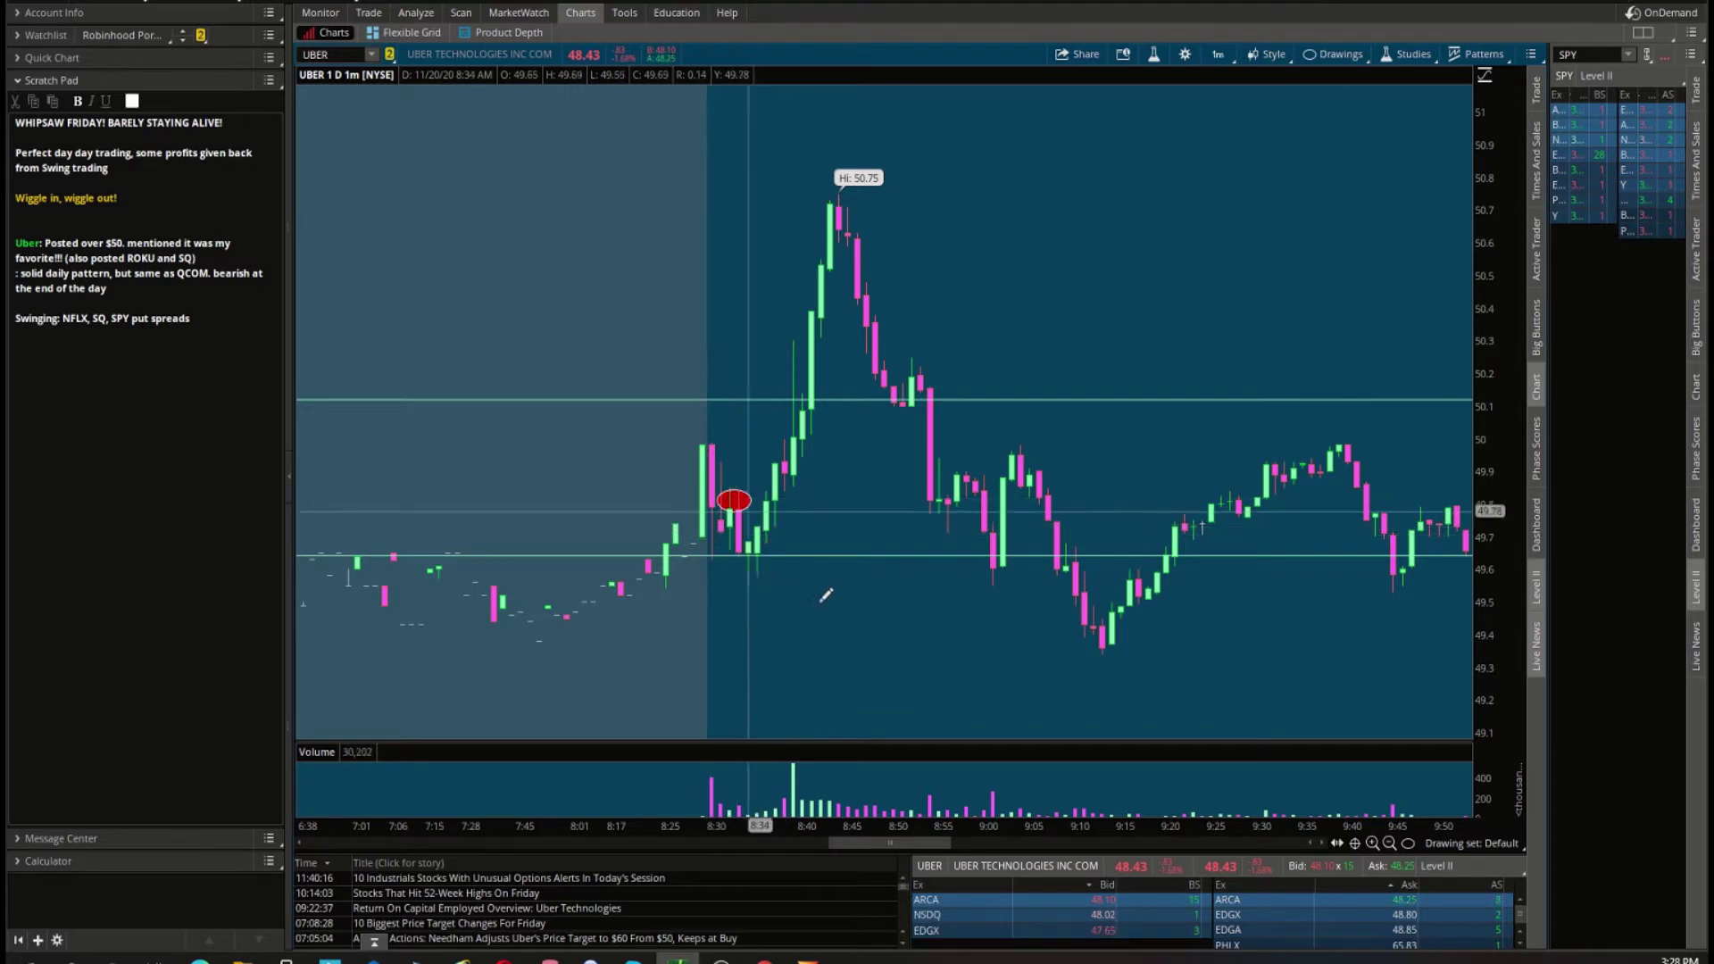
Draw two descending trendlines around the opening pullback, one from the 8:30 high near 49.99 and one beneath the lows.
click(1408, 843)
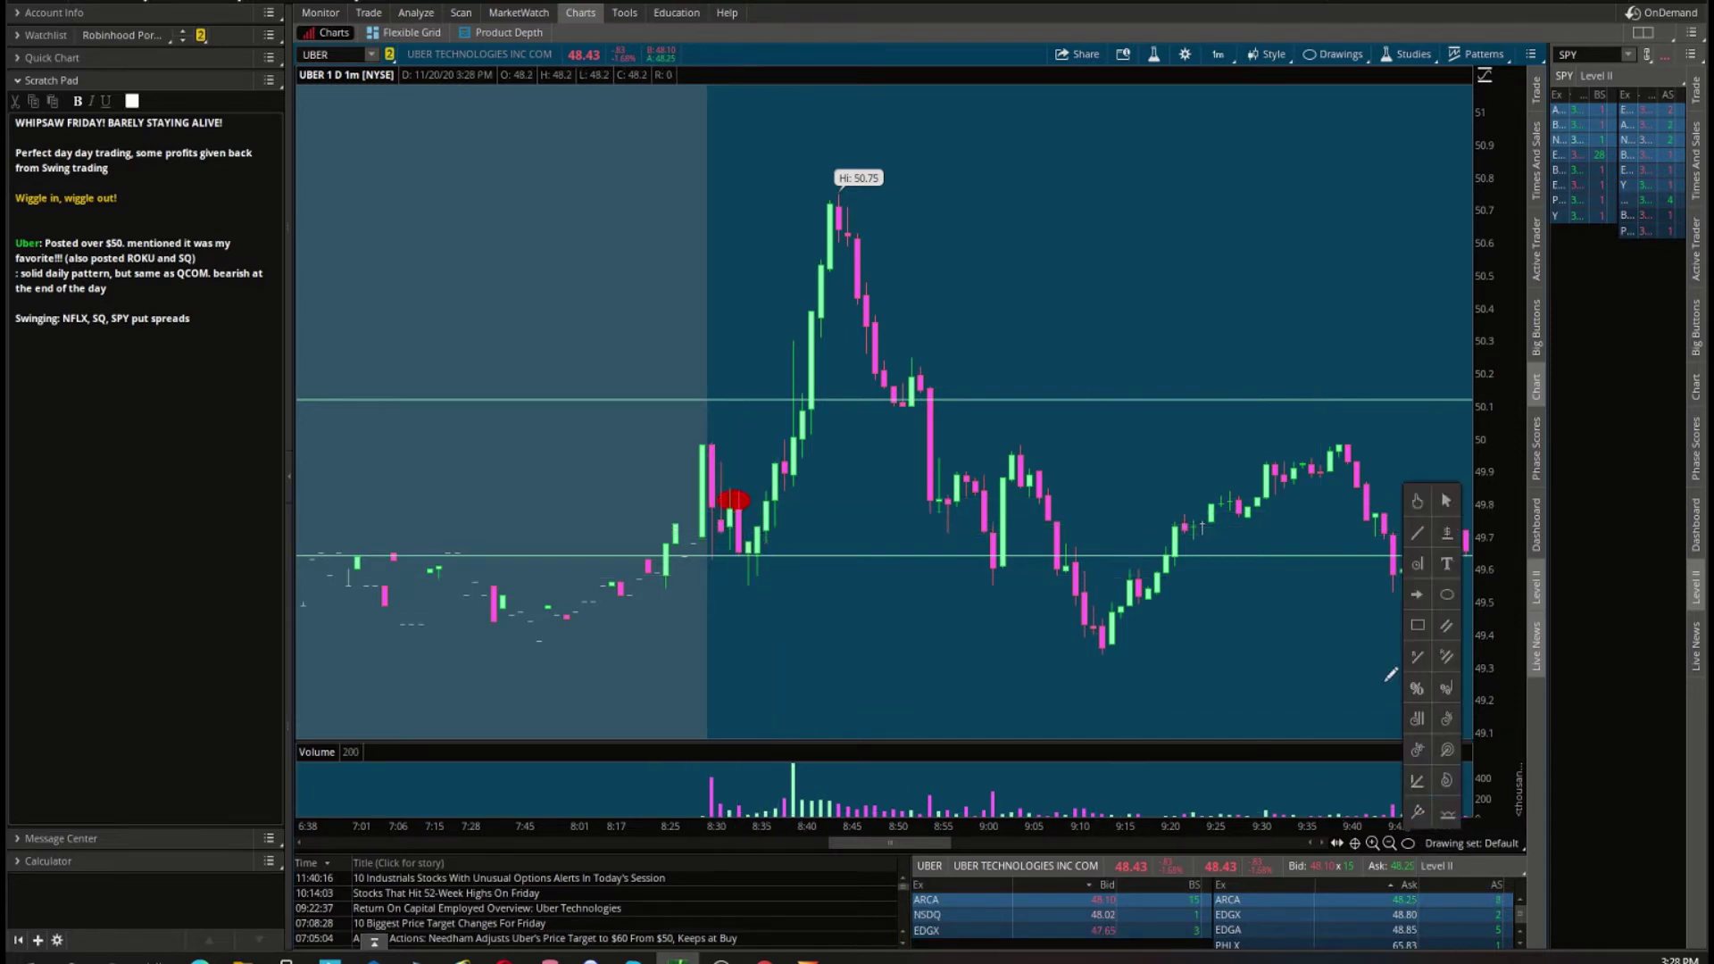
click(1411, 533)
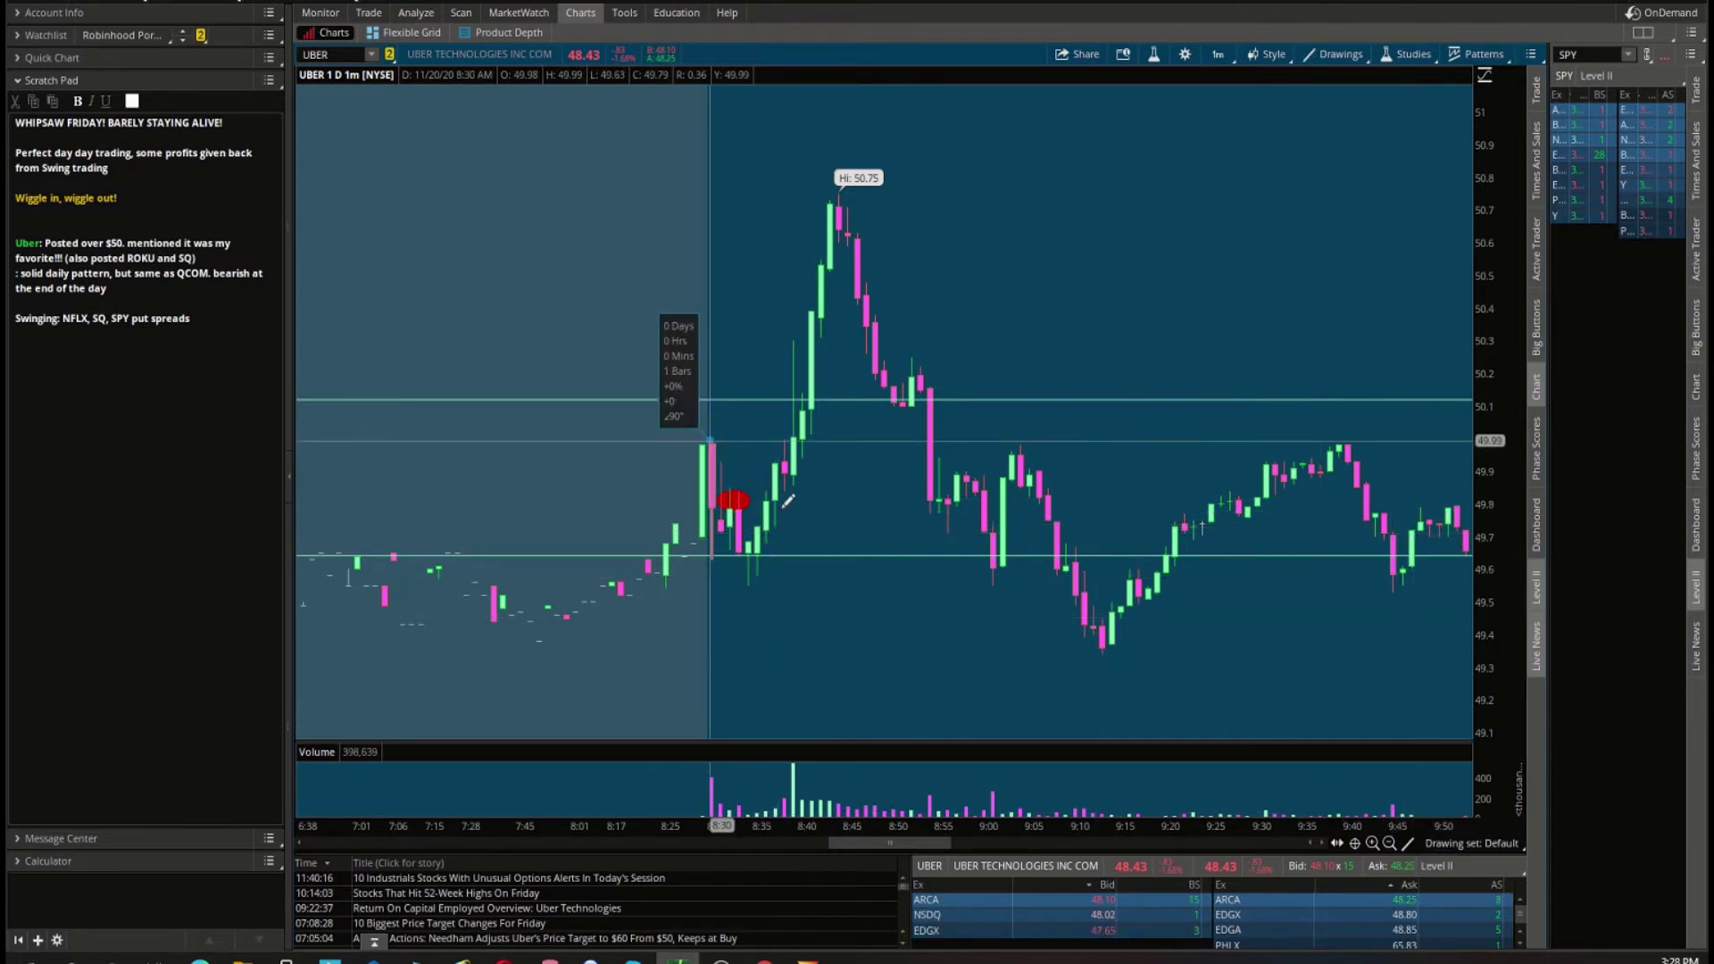
click(782, 567)
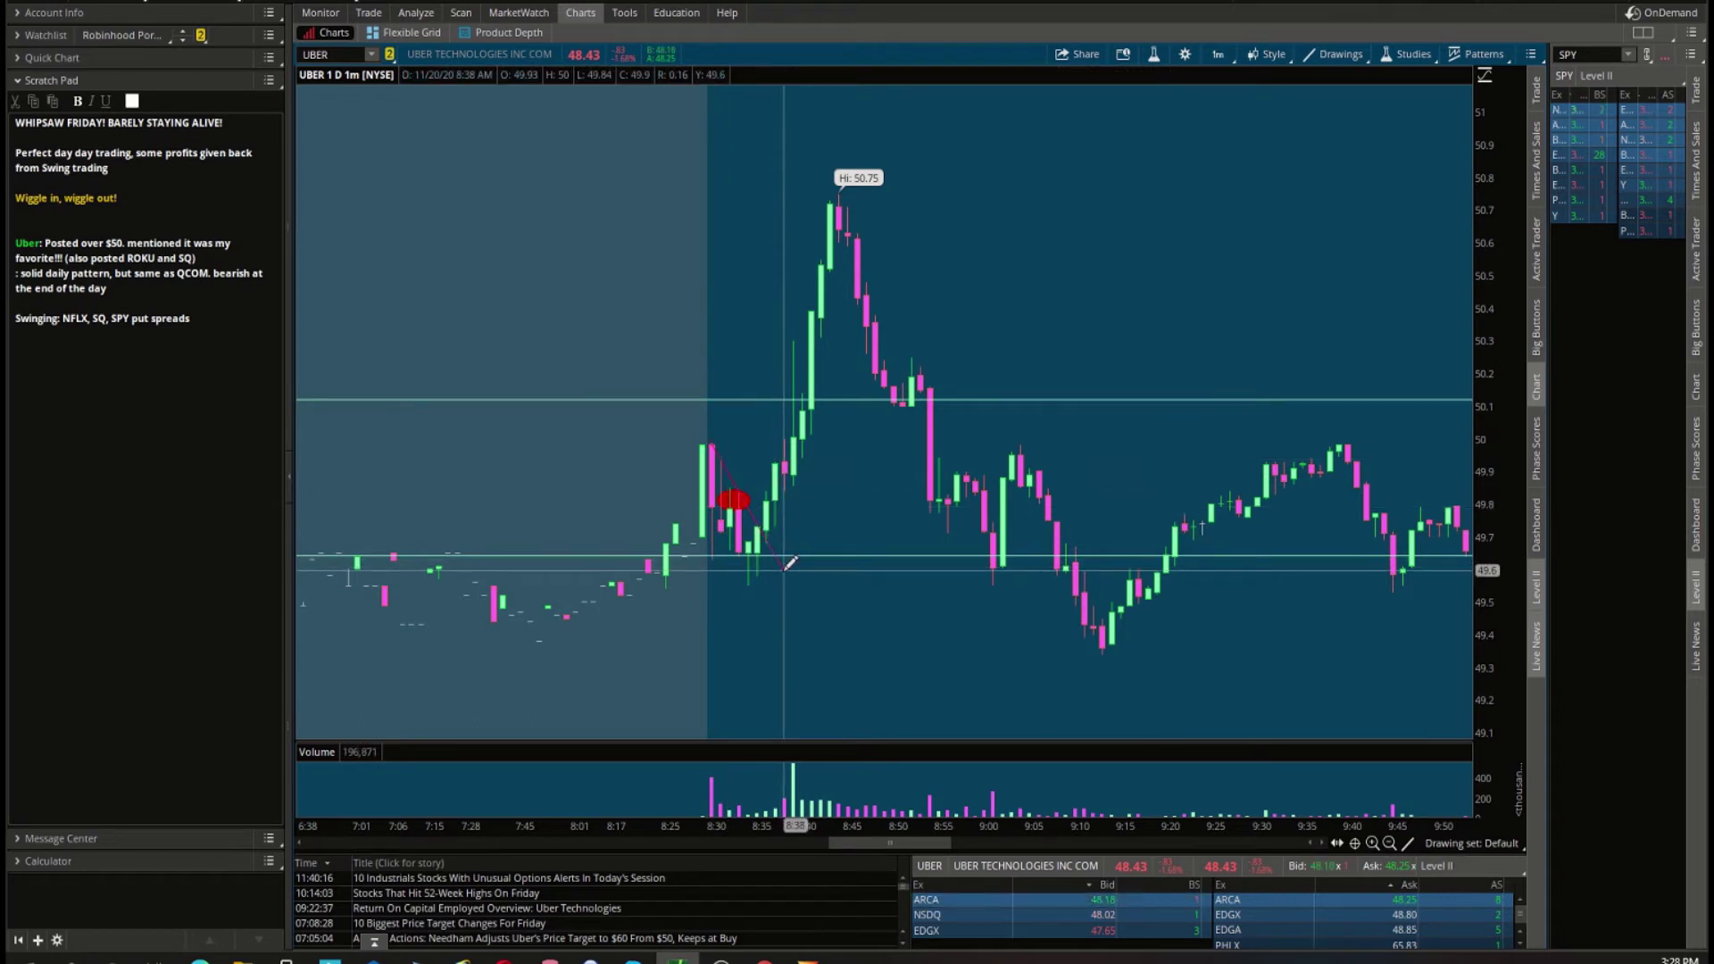
click(712, 554)
click(769, 588)
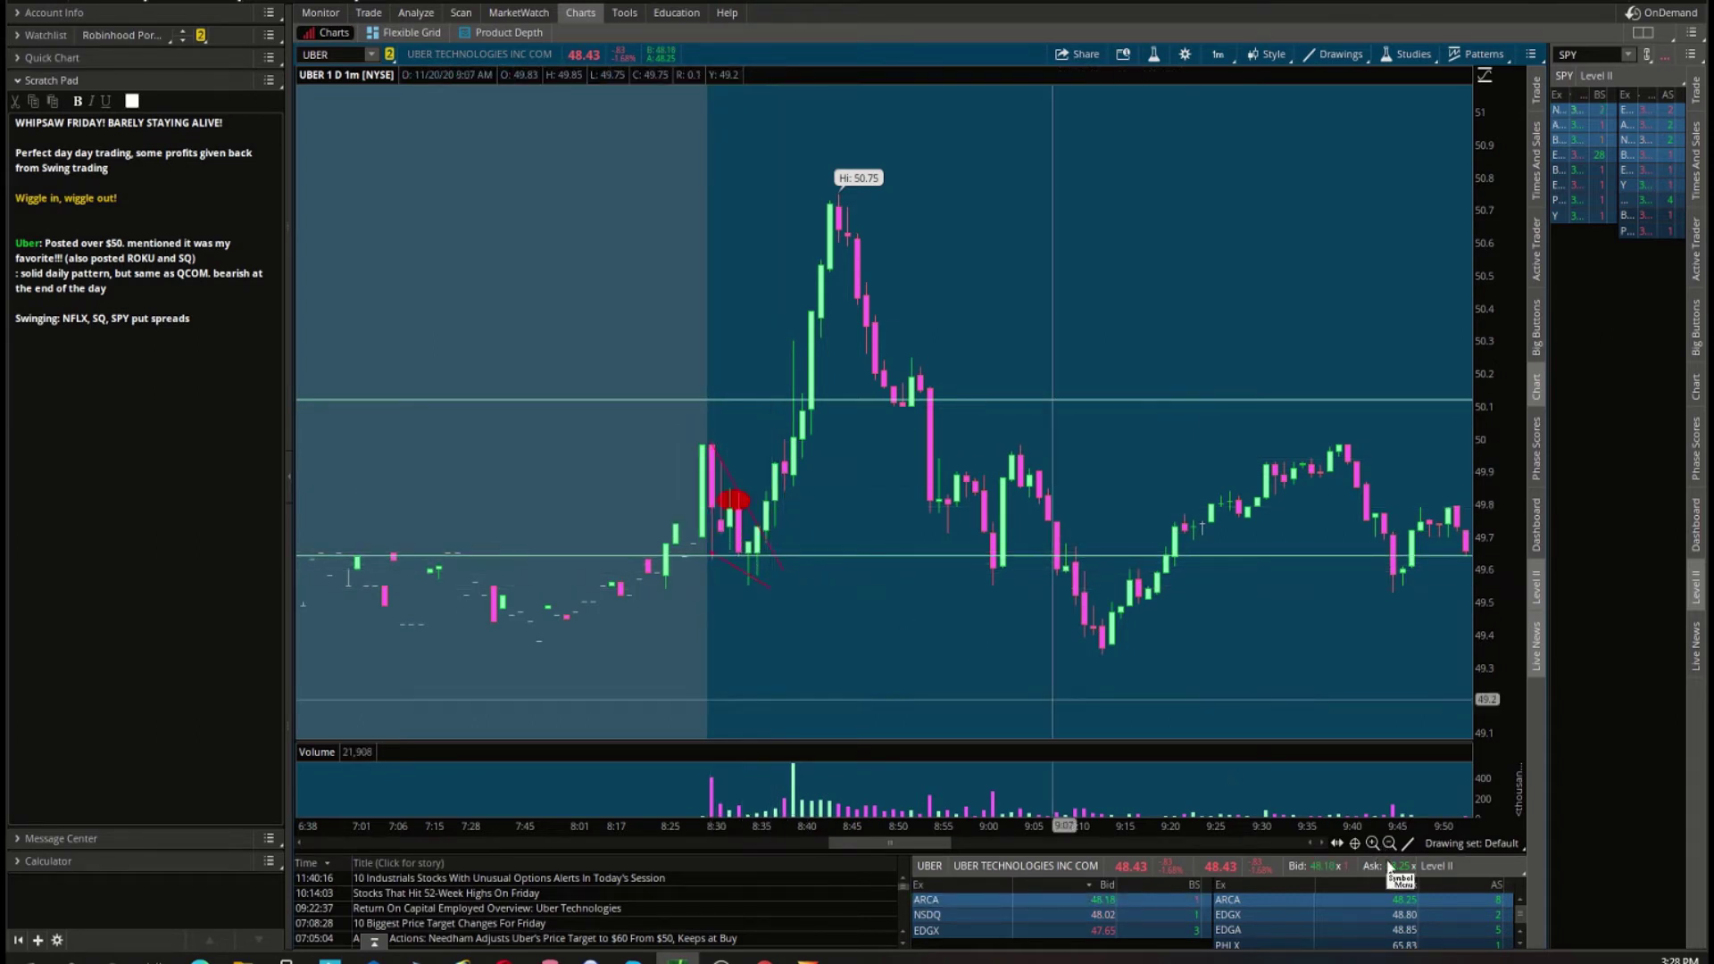
Add a second, smaller ellipse at about 49.8 on the rising candles around 8:36.
click(1408, 842)
click(1447, 596)
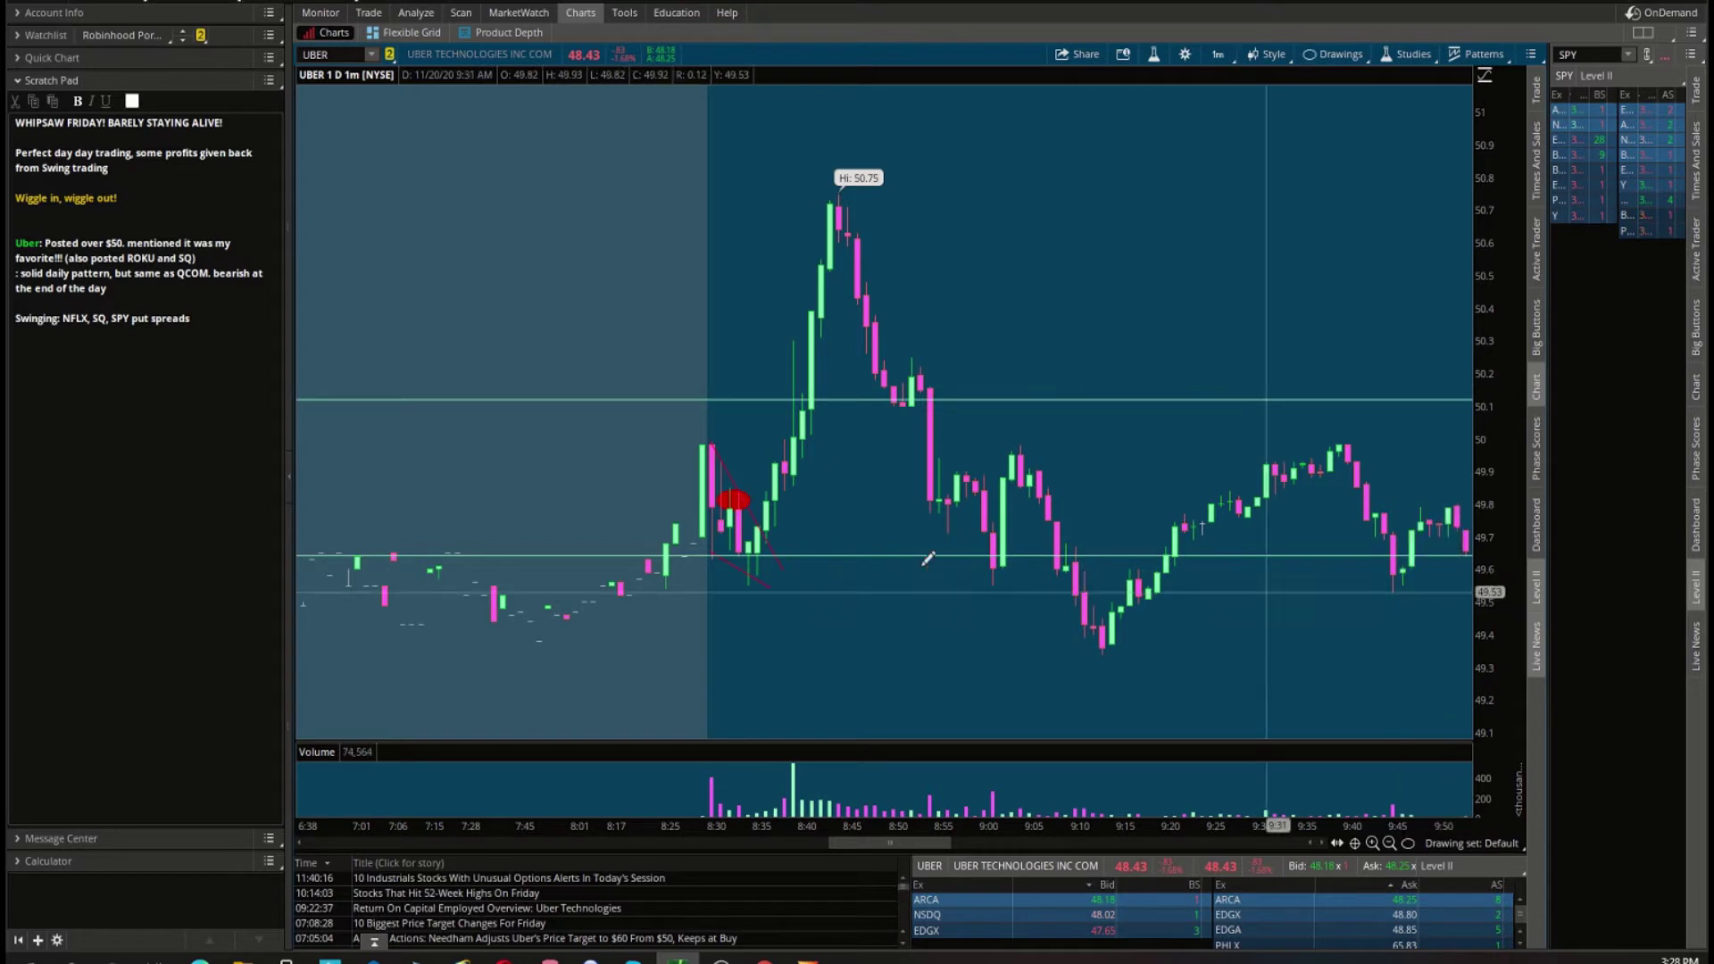
click(779, 518)
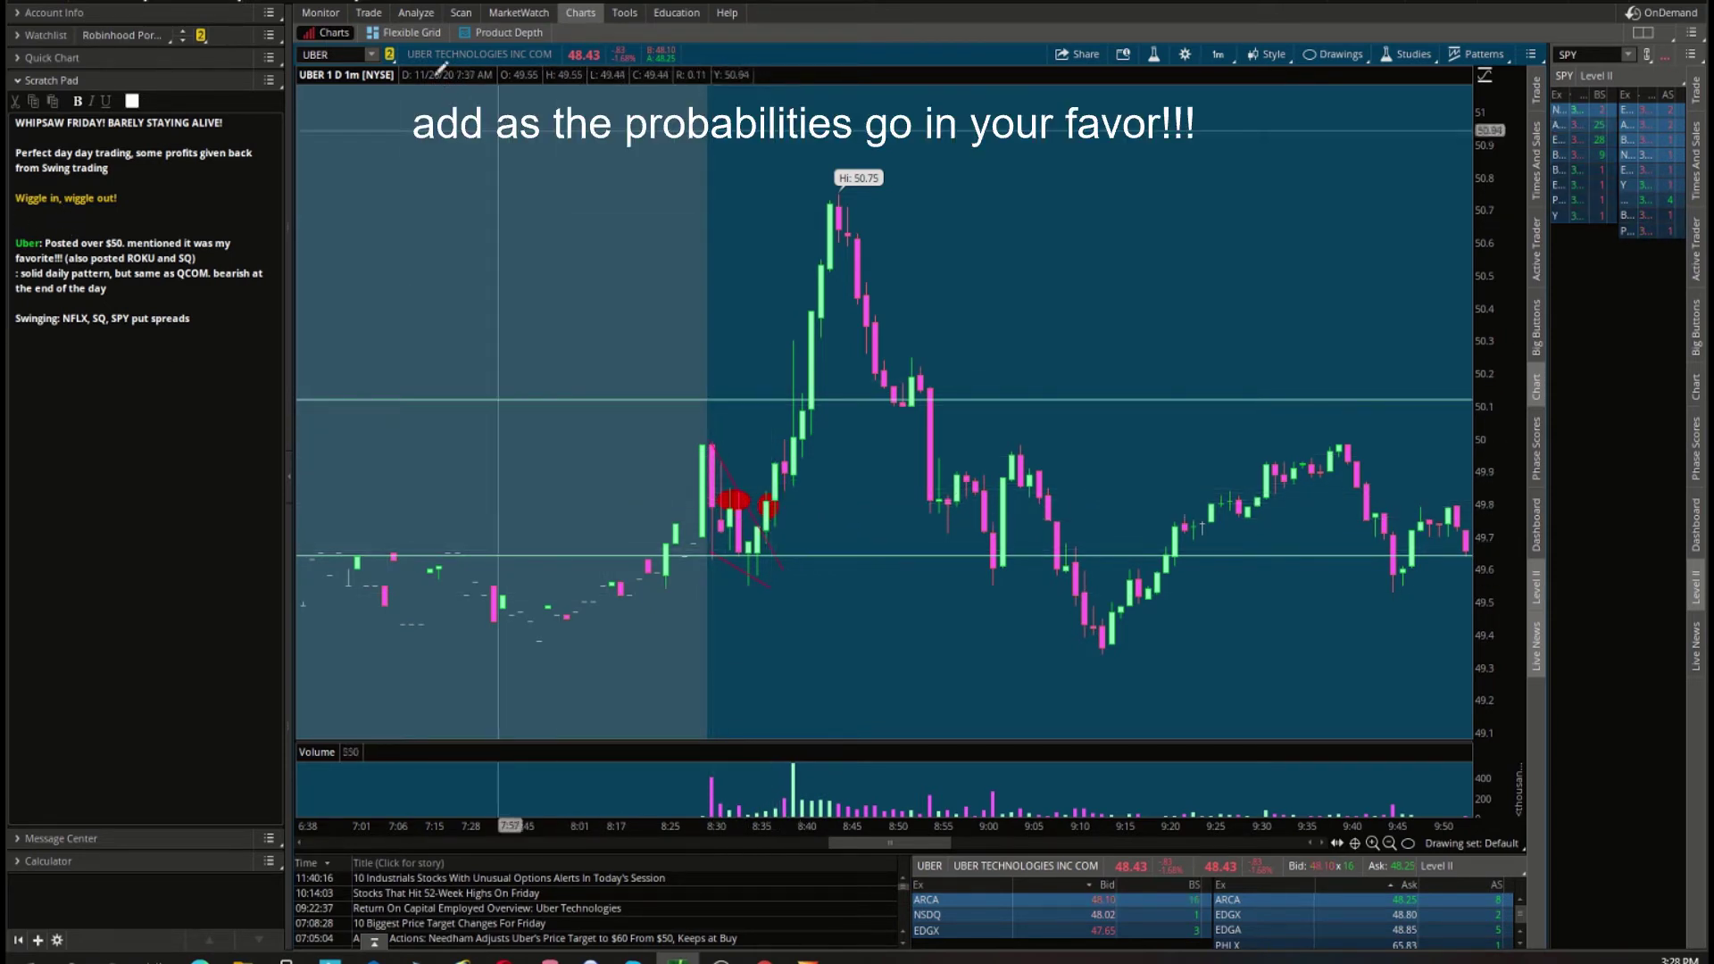
Look at the 27 NOV 20 call strikes in the UBER option chain and return to the chart.
click(379, 15)
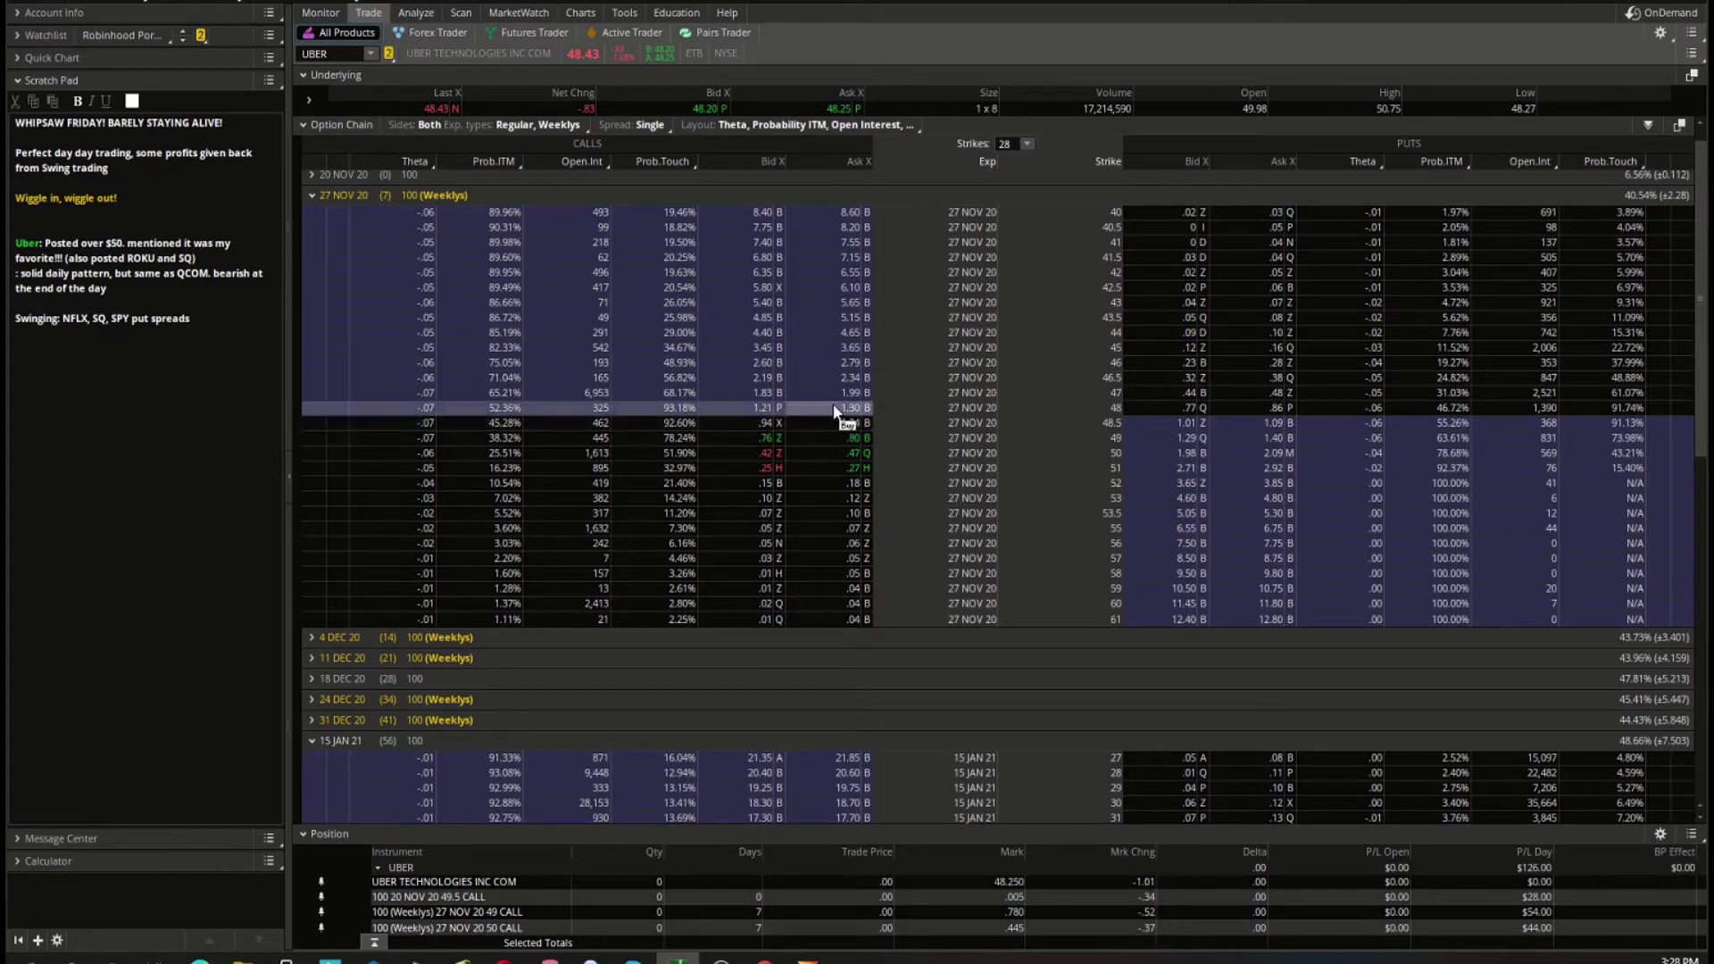
click(575, 13)
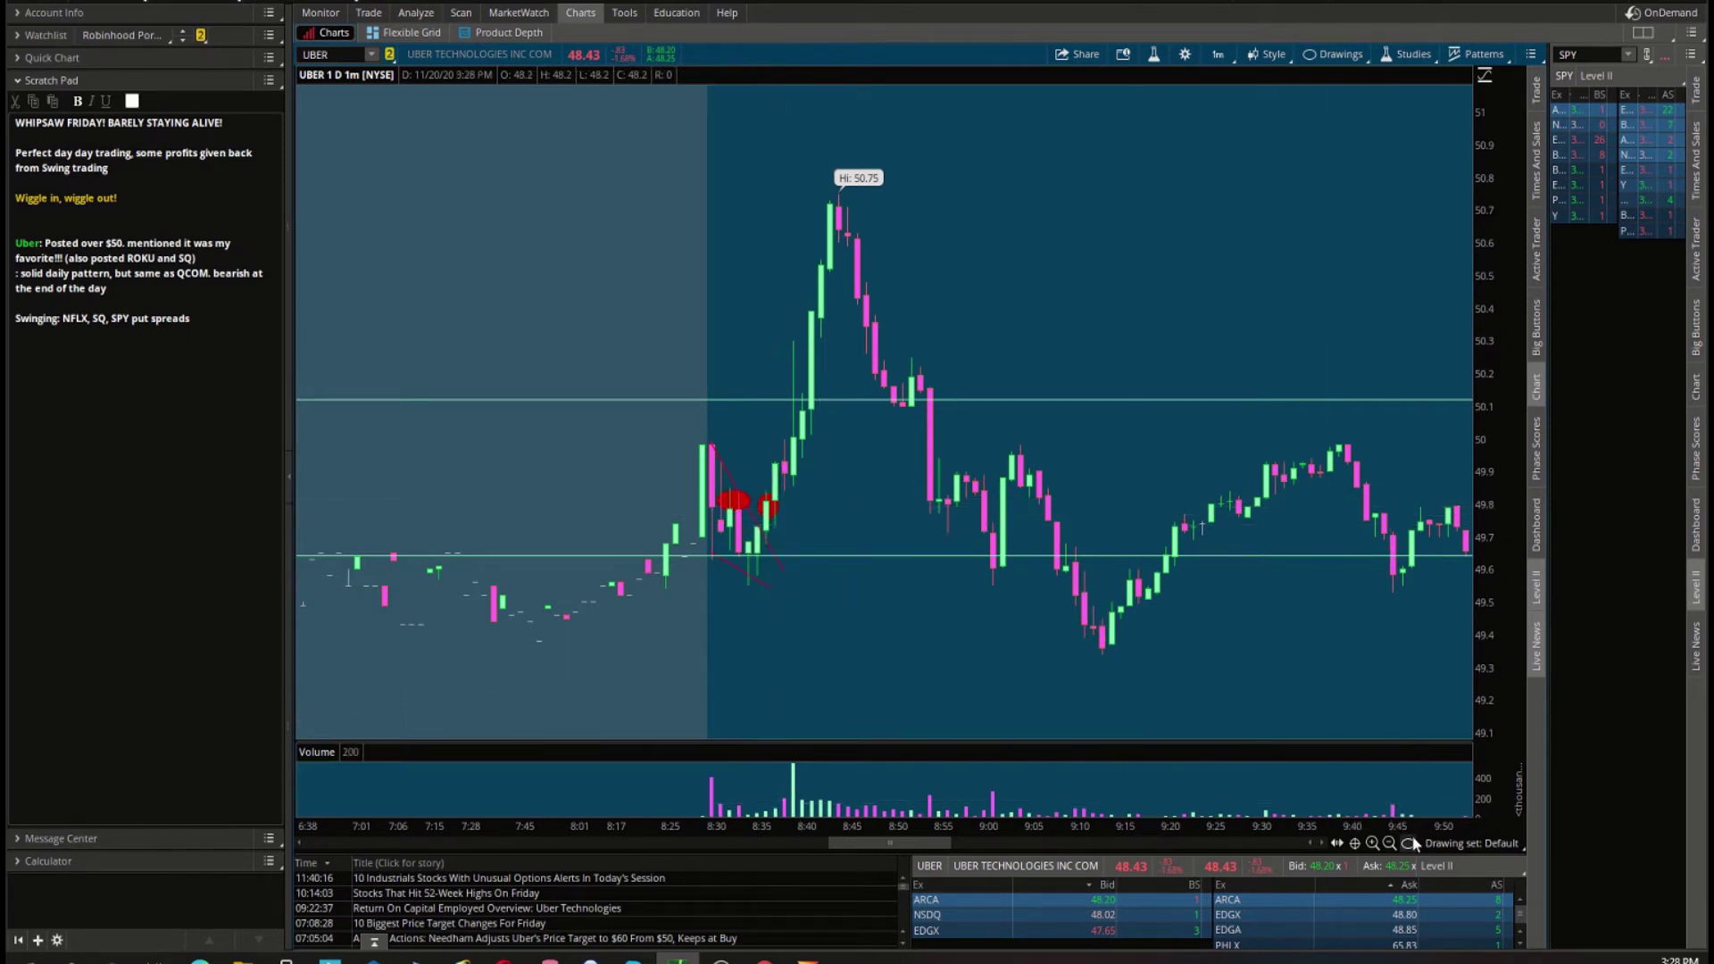
Draw a near-vertical line up to 50 at about 8:36, plus horizontal lines at about 50 and 49.88 across the breakout.
mouse_move(1409, 839)
click(1417, 534)
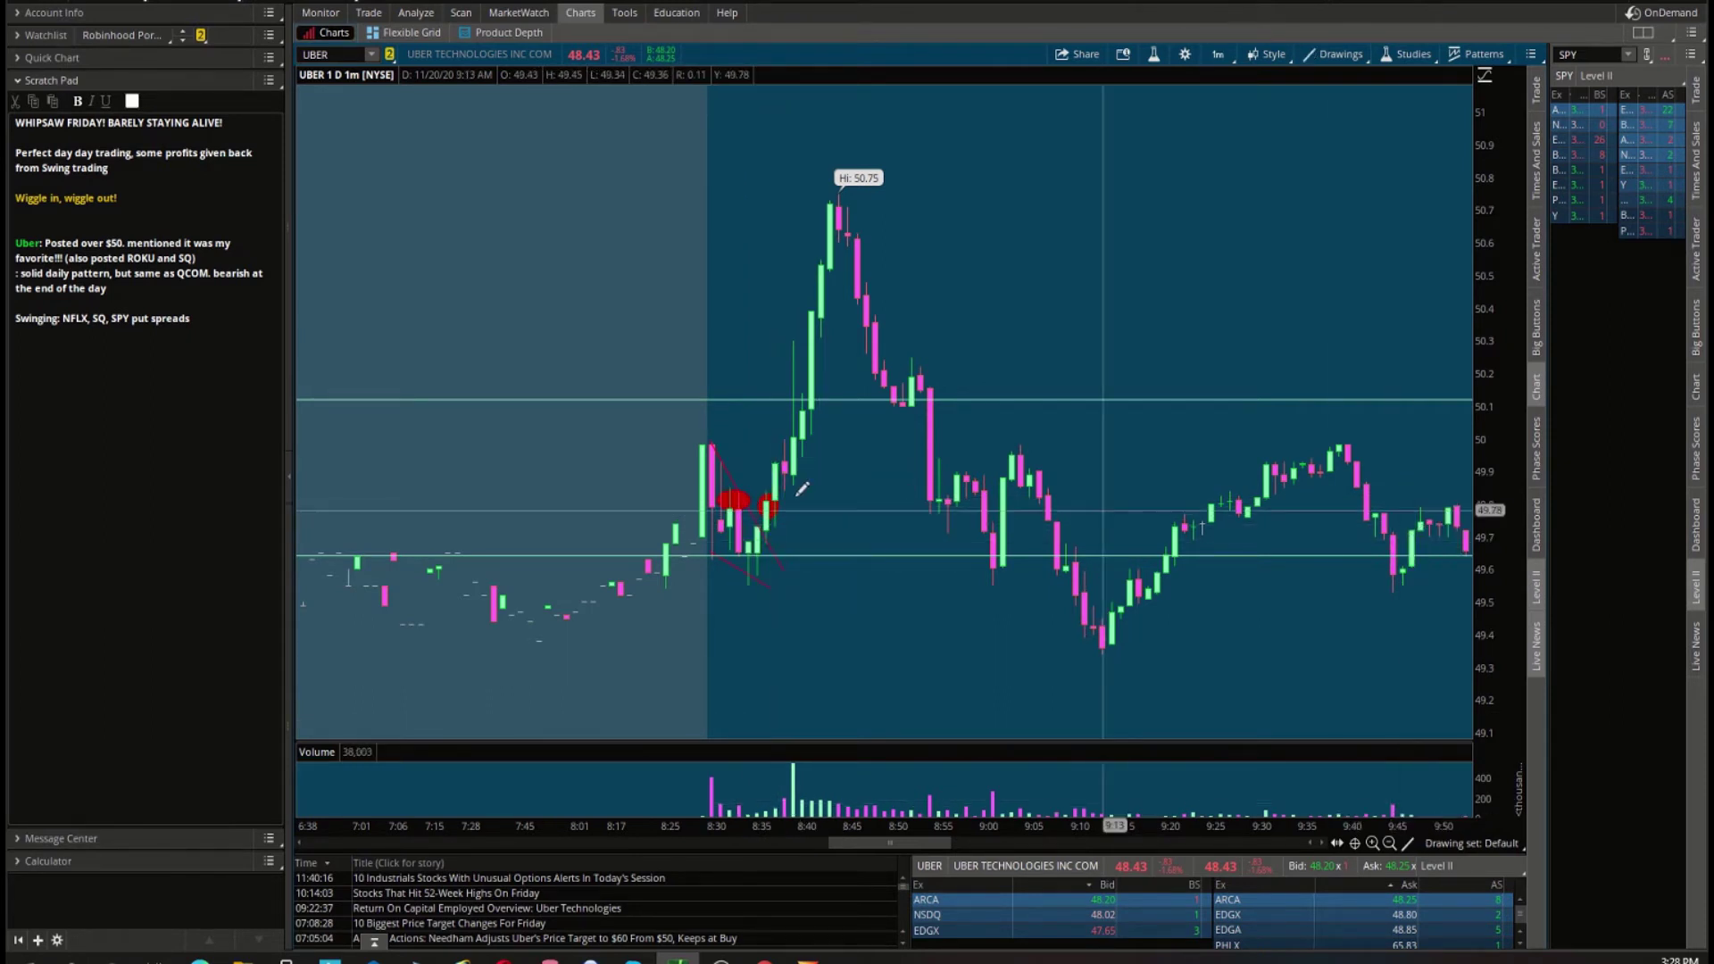
click(763, 534)
click(769, 440)
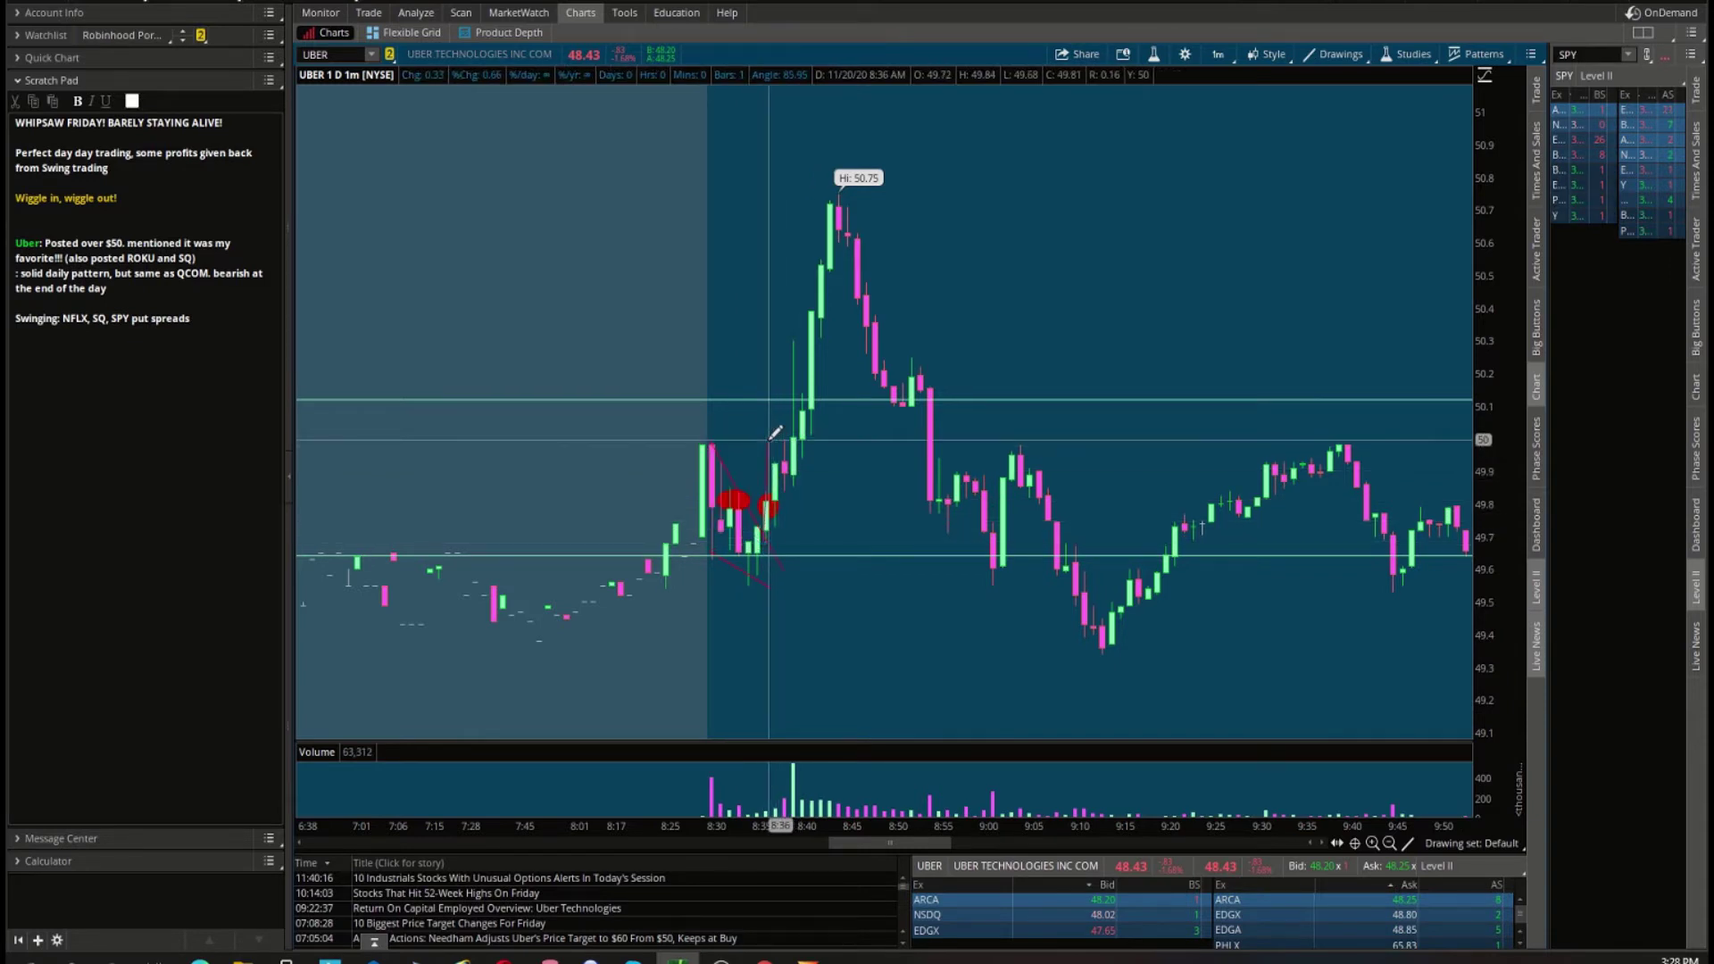
click(703, 440)
click(836, 440)
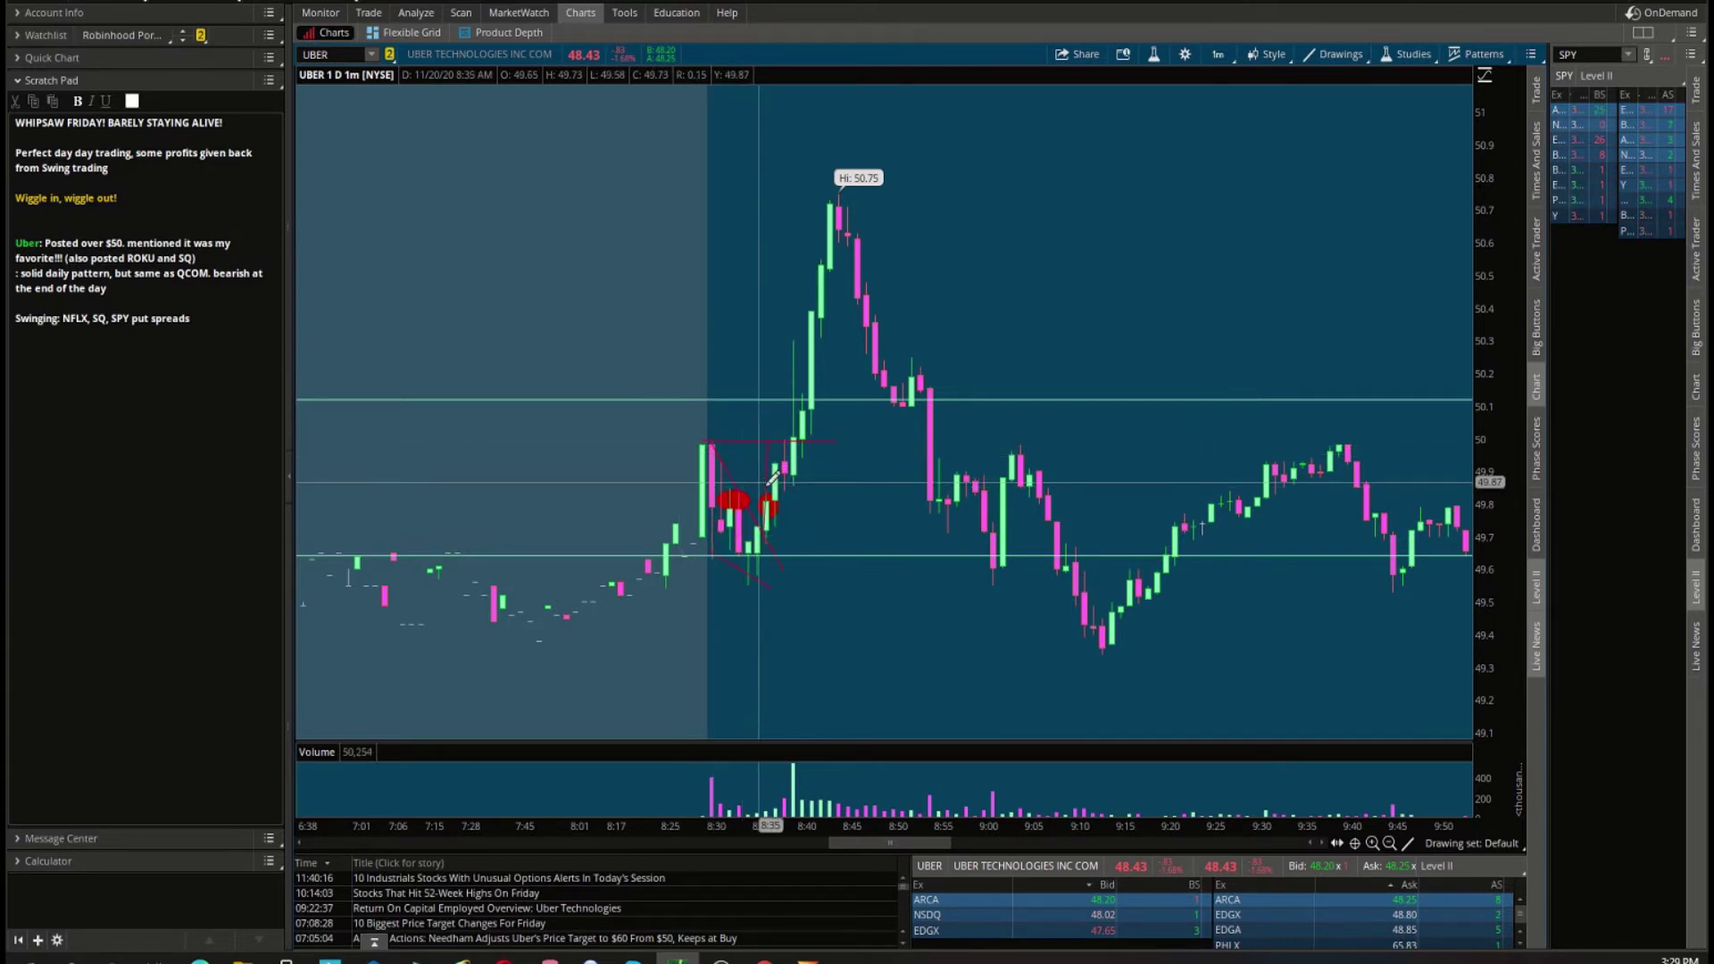
click(770, 478)
click(852, 477)
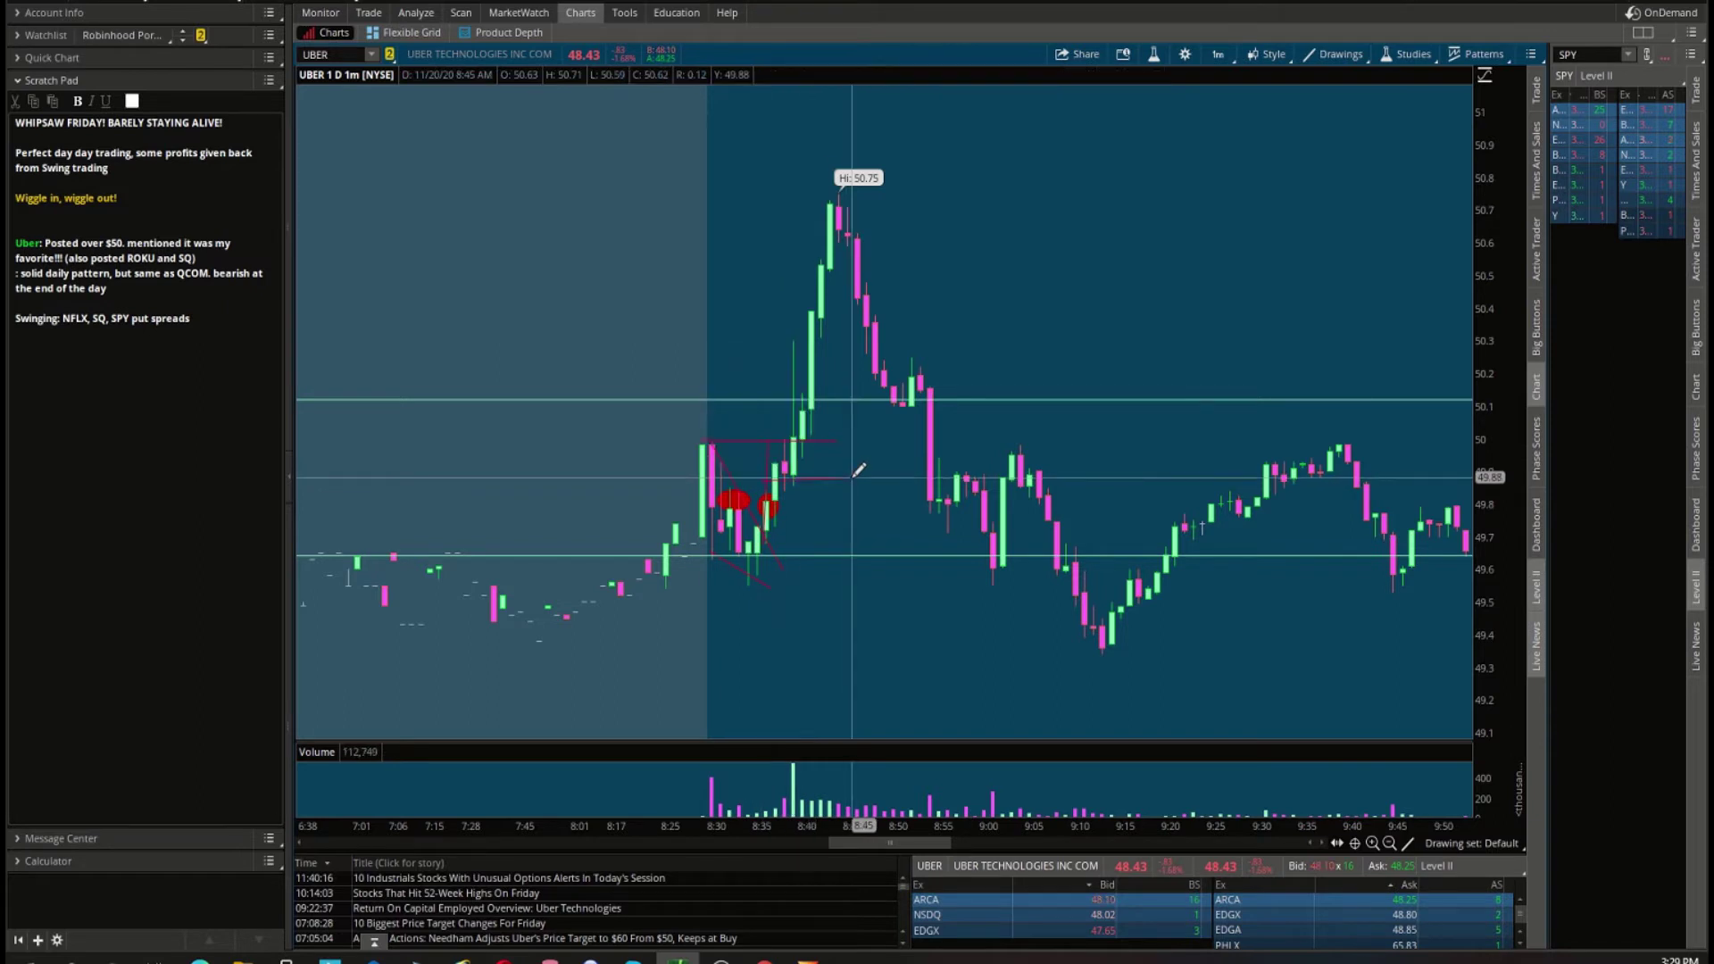
Mark the morning rally with four ellipses at about 50, 50.14, 50.4 and 50.7.
click(1408, 845)
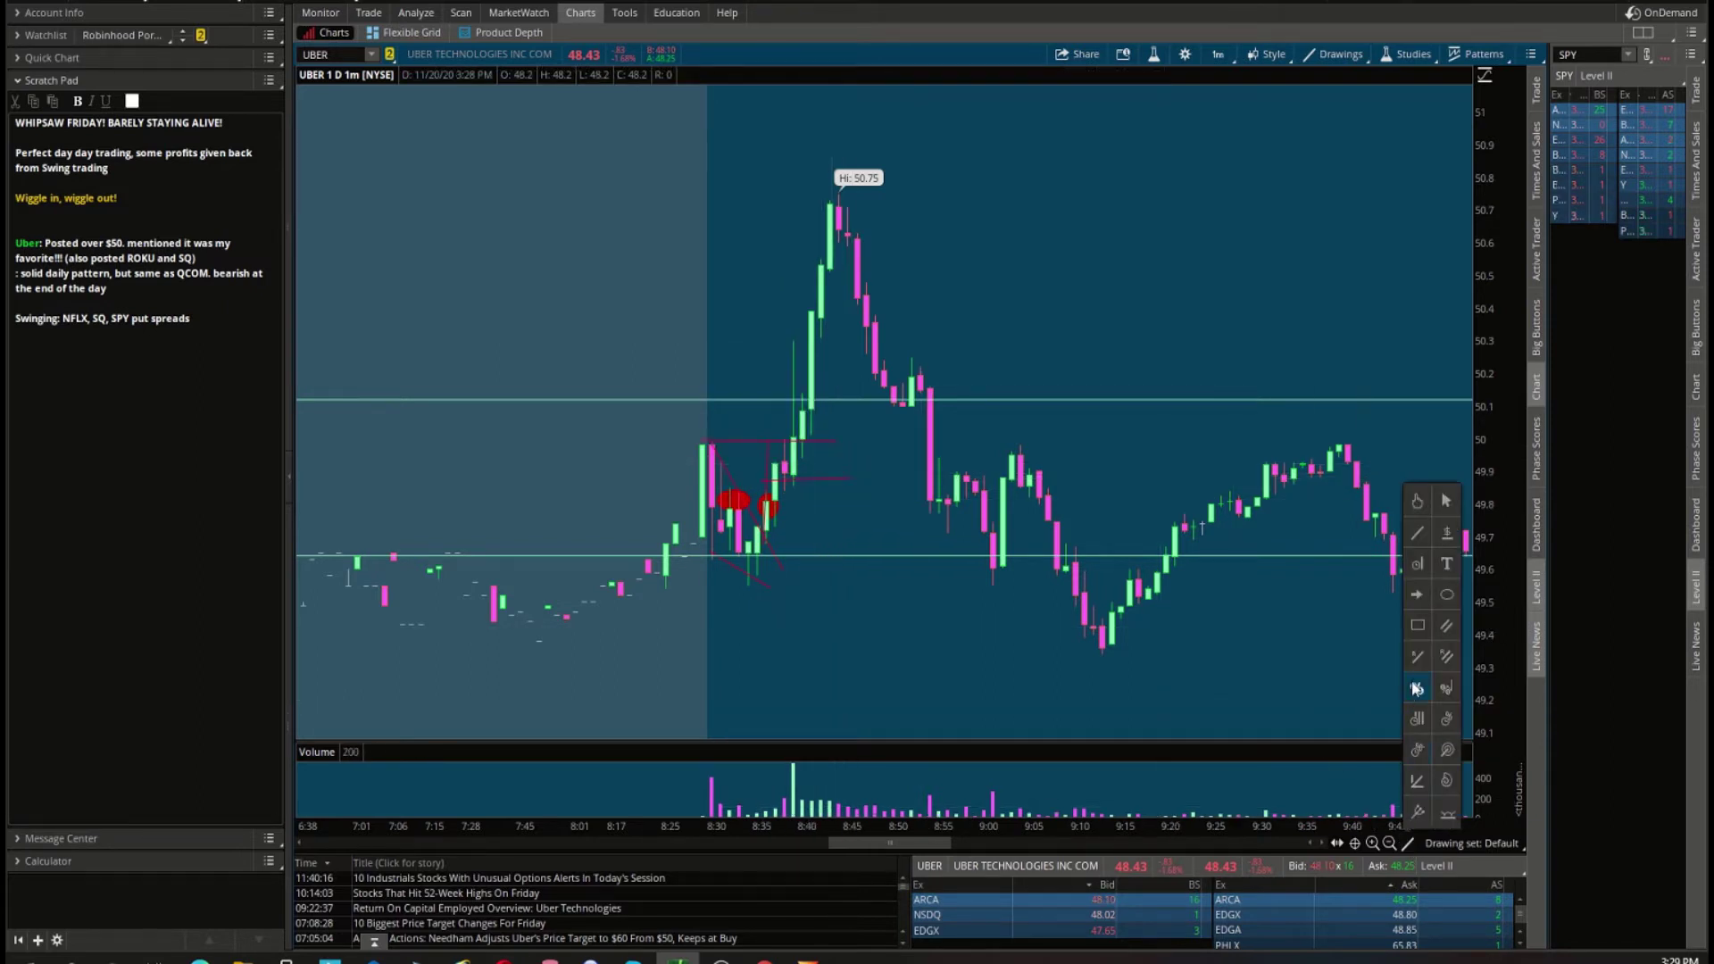
click(1446, 598)
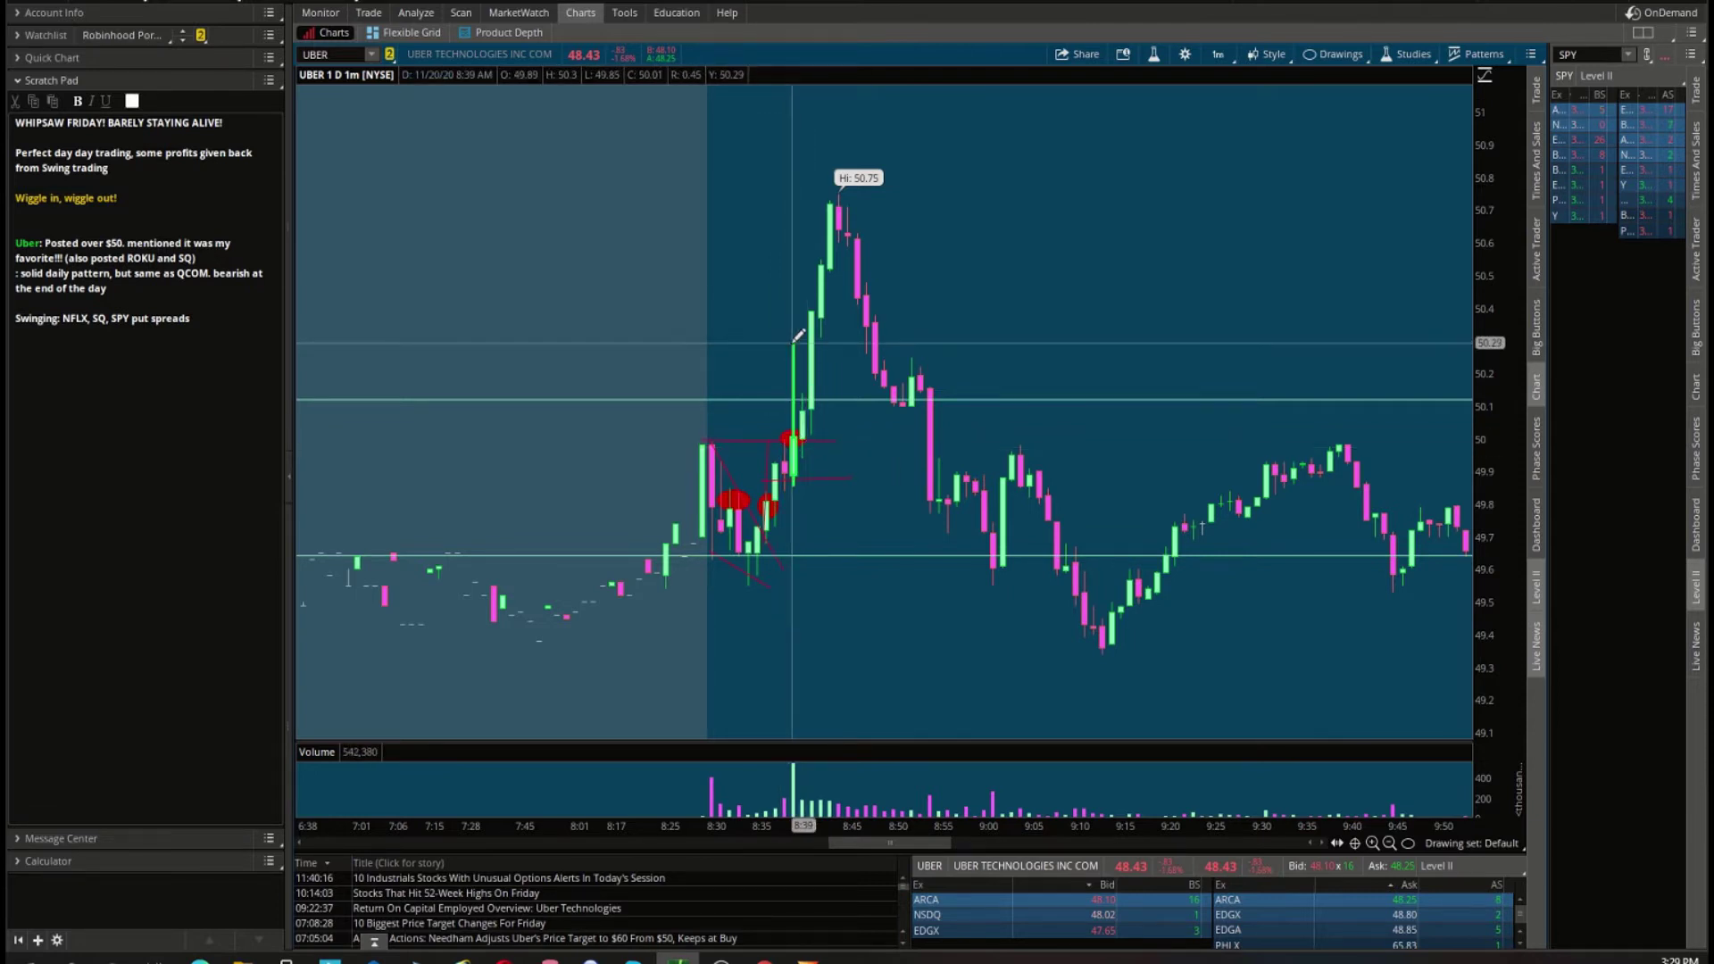
click(775, 388)
drag(803, 387, 830, 396)
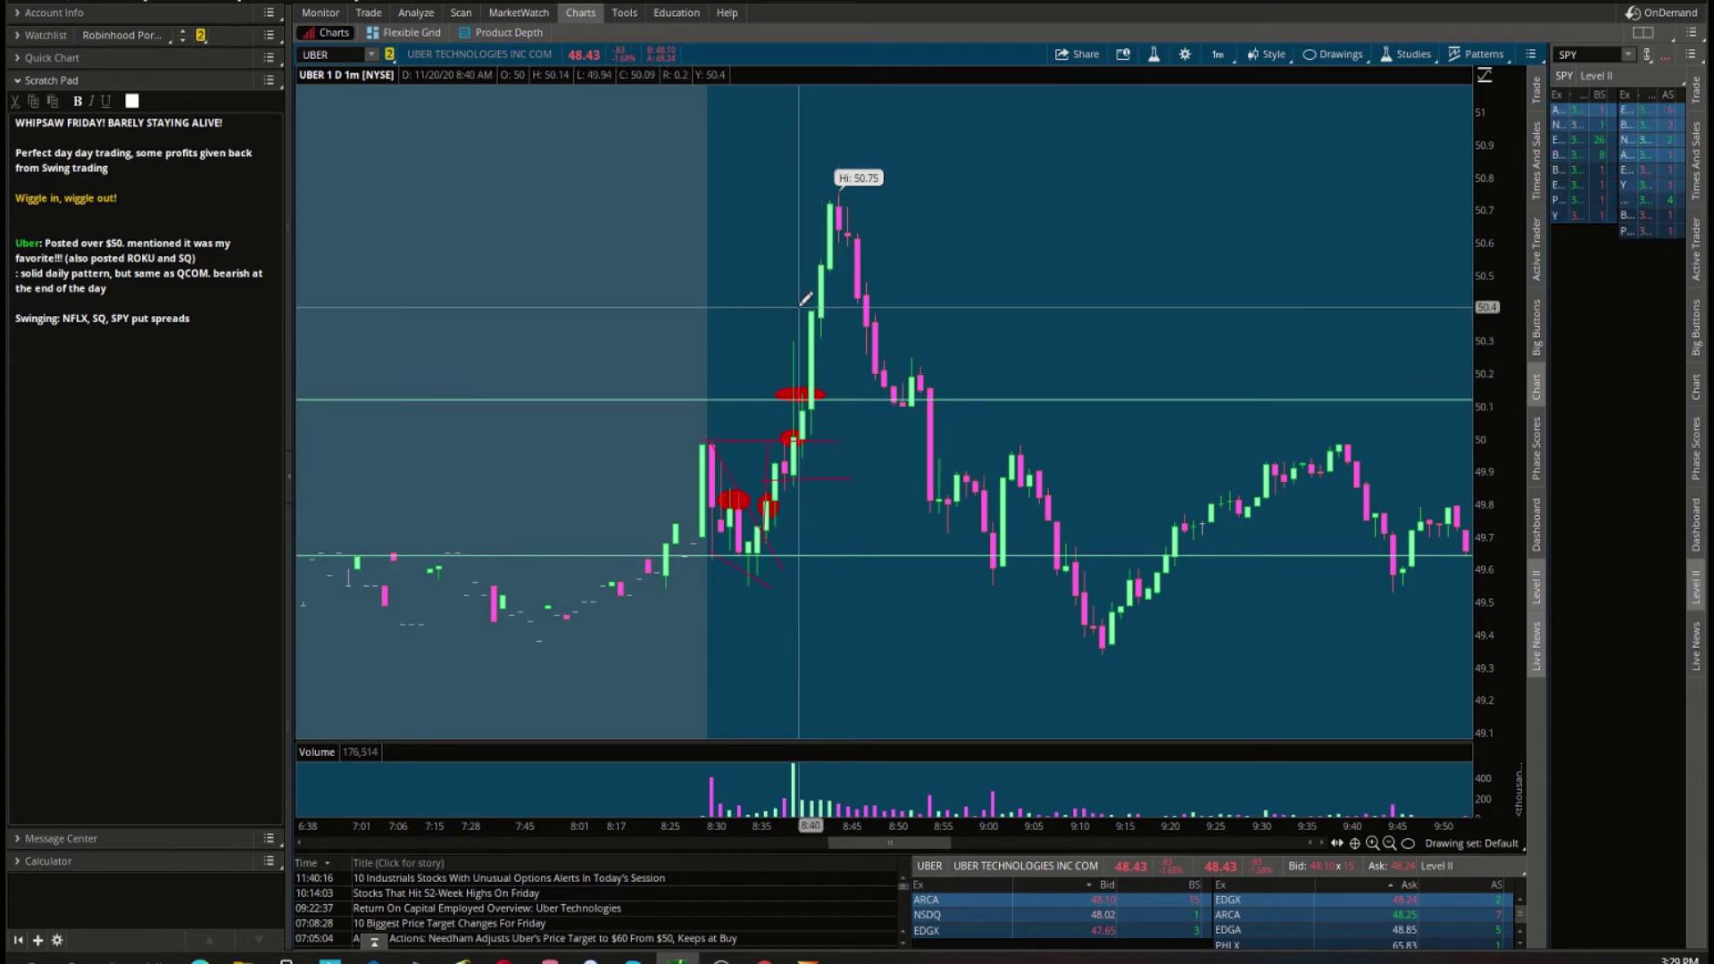
drag(798, 305, 845, 317)
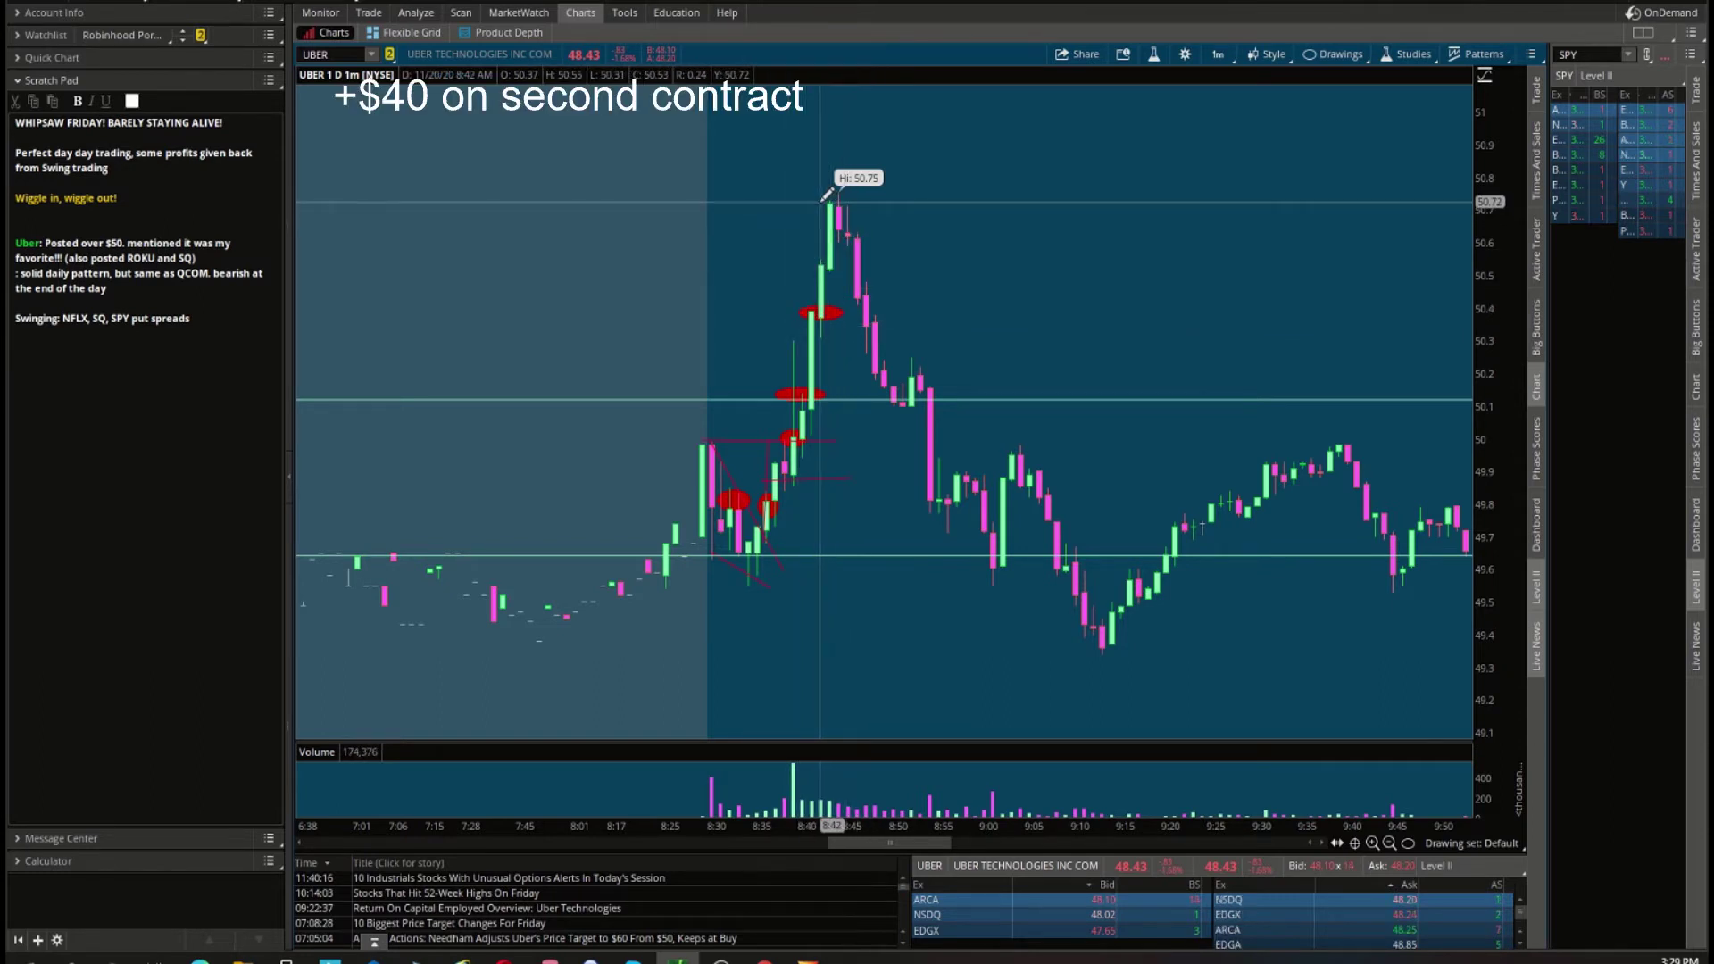
drag(820, 202, 855, 223)
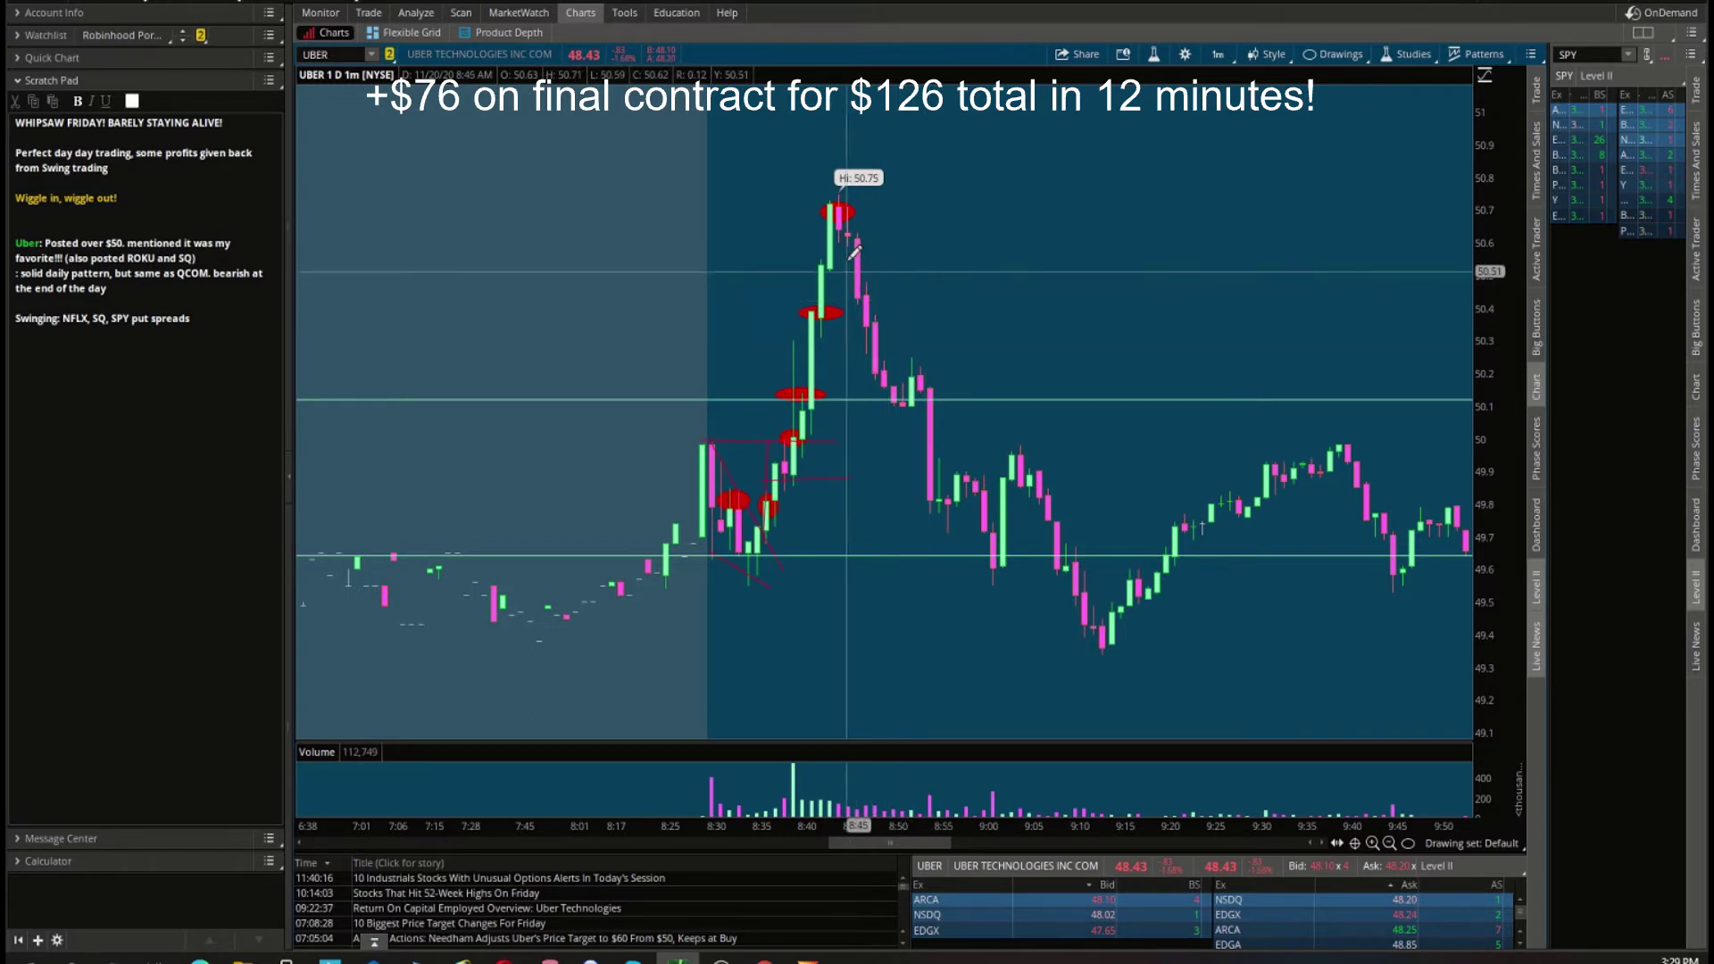
Check UBER's profit and loss for the day and show the position statement for all accounts.
scroll(934, 241, down, 5)
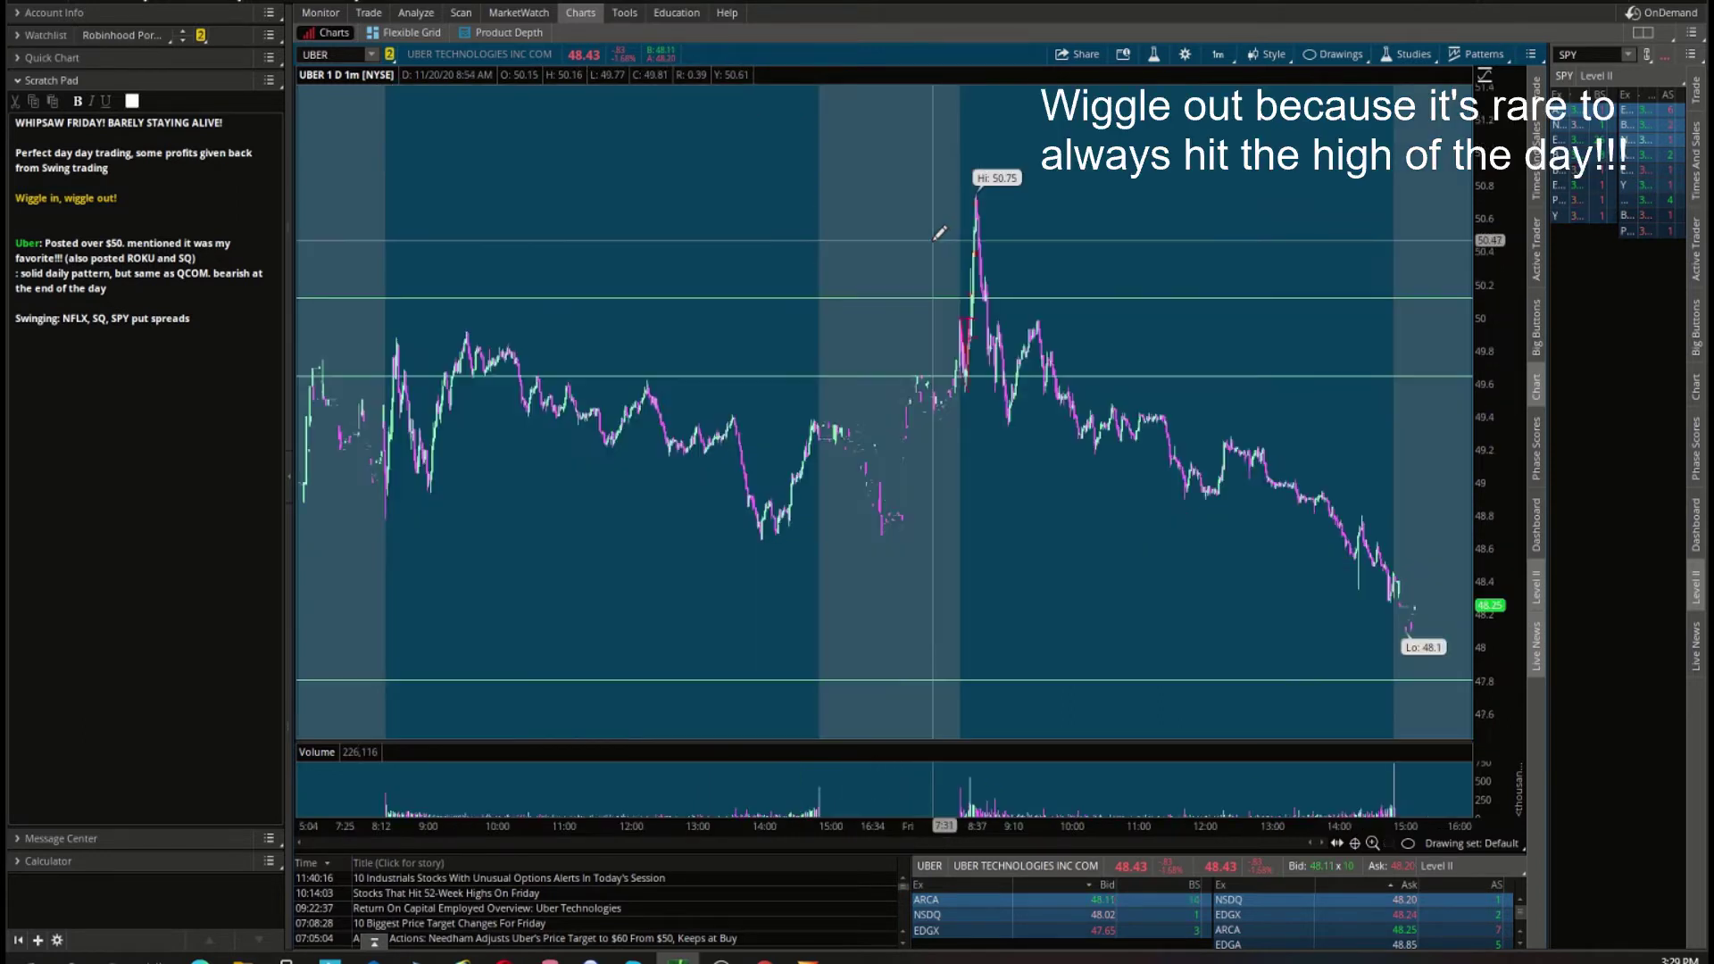
click(366, 12)
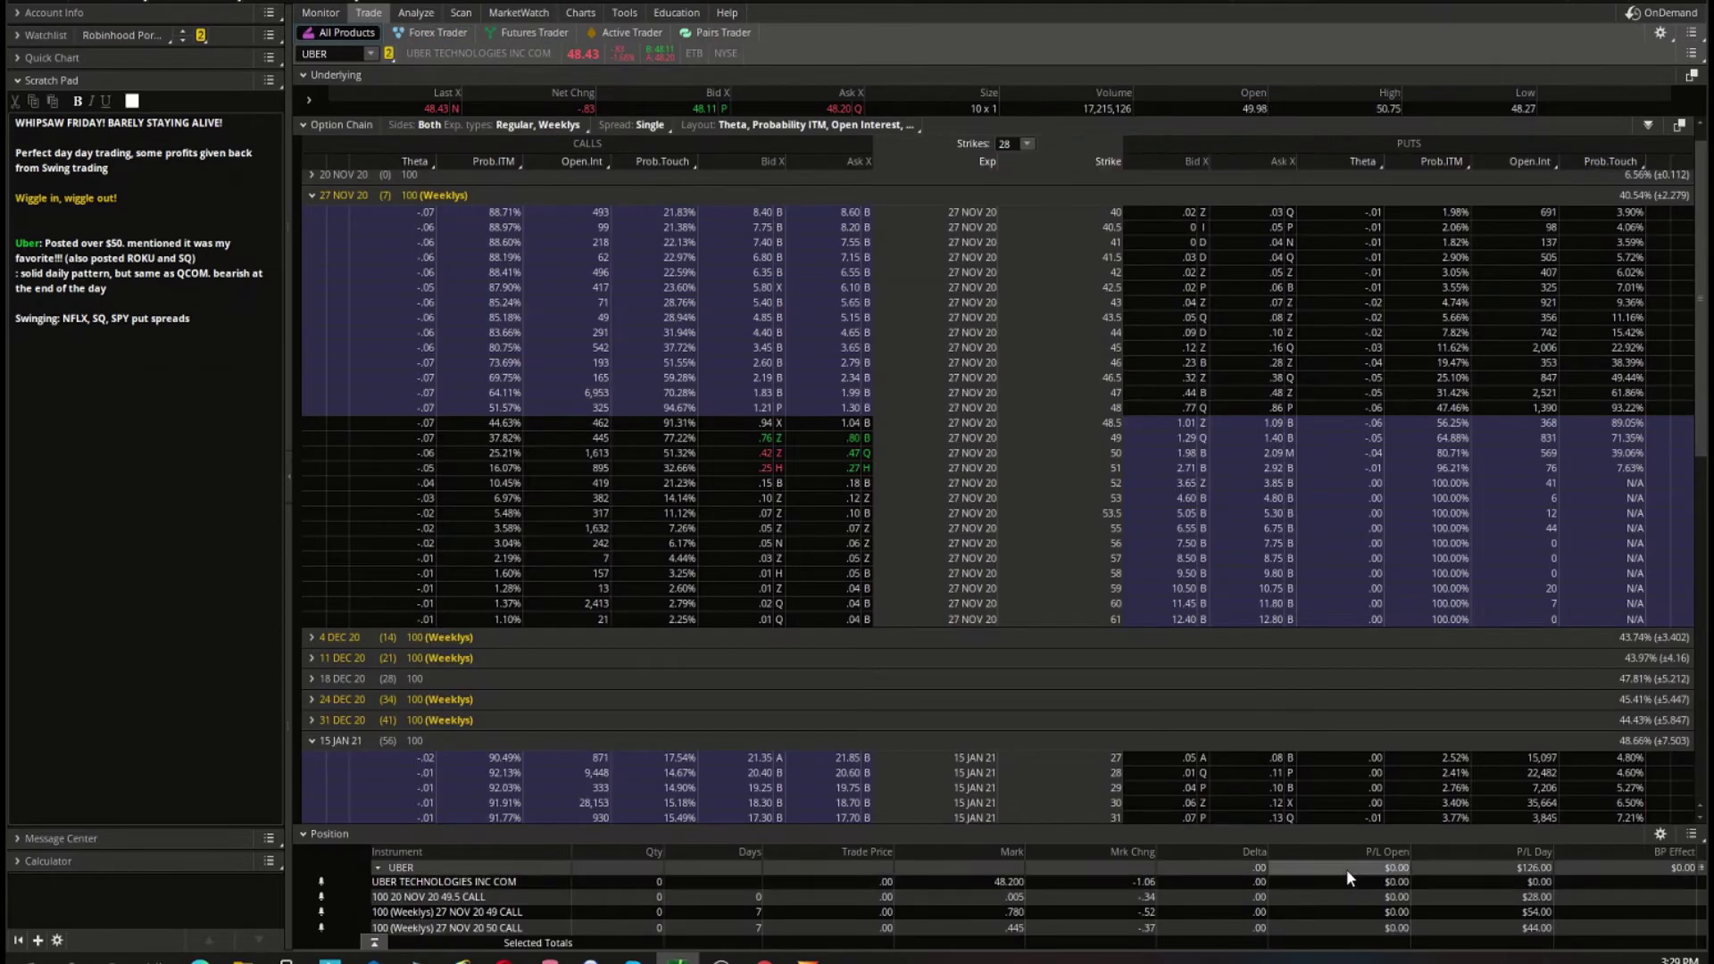
click(338, 14)
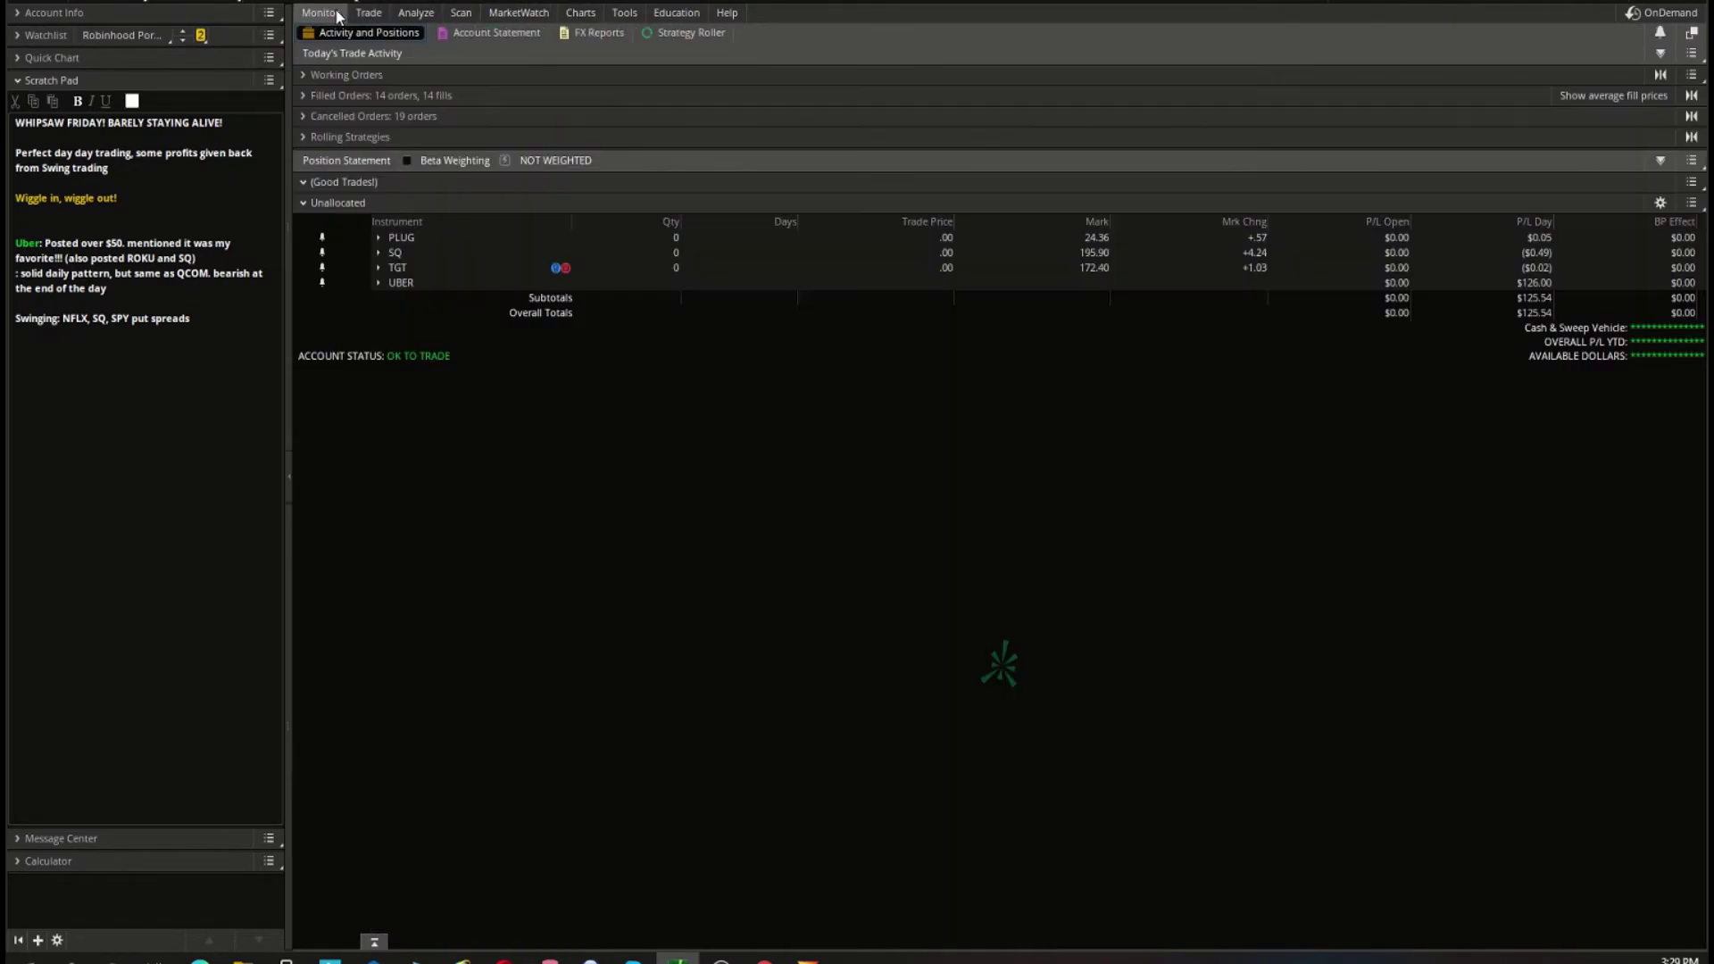
click(316, 4)
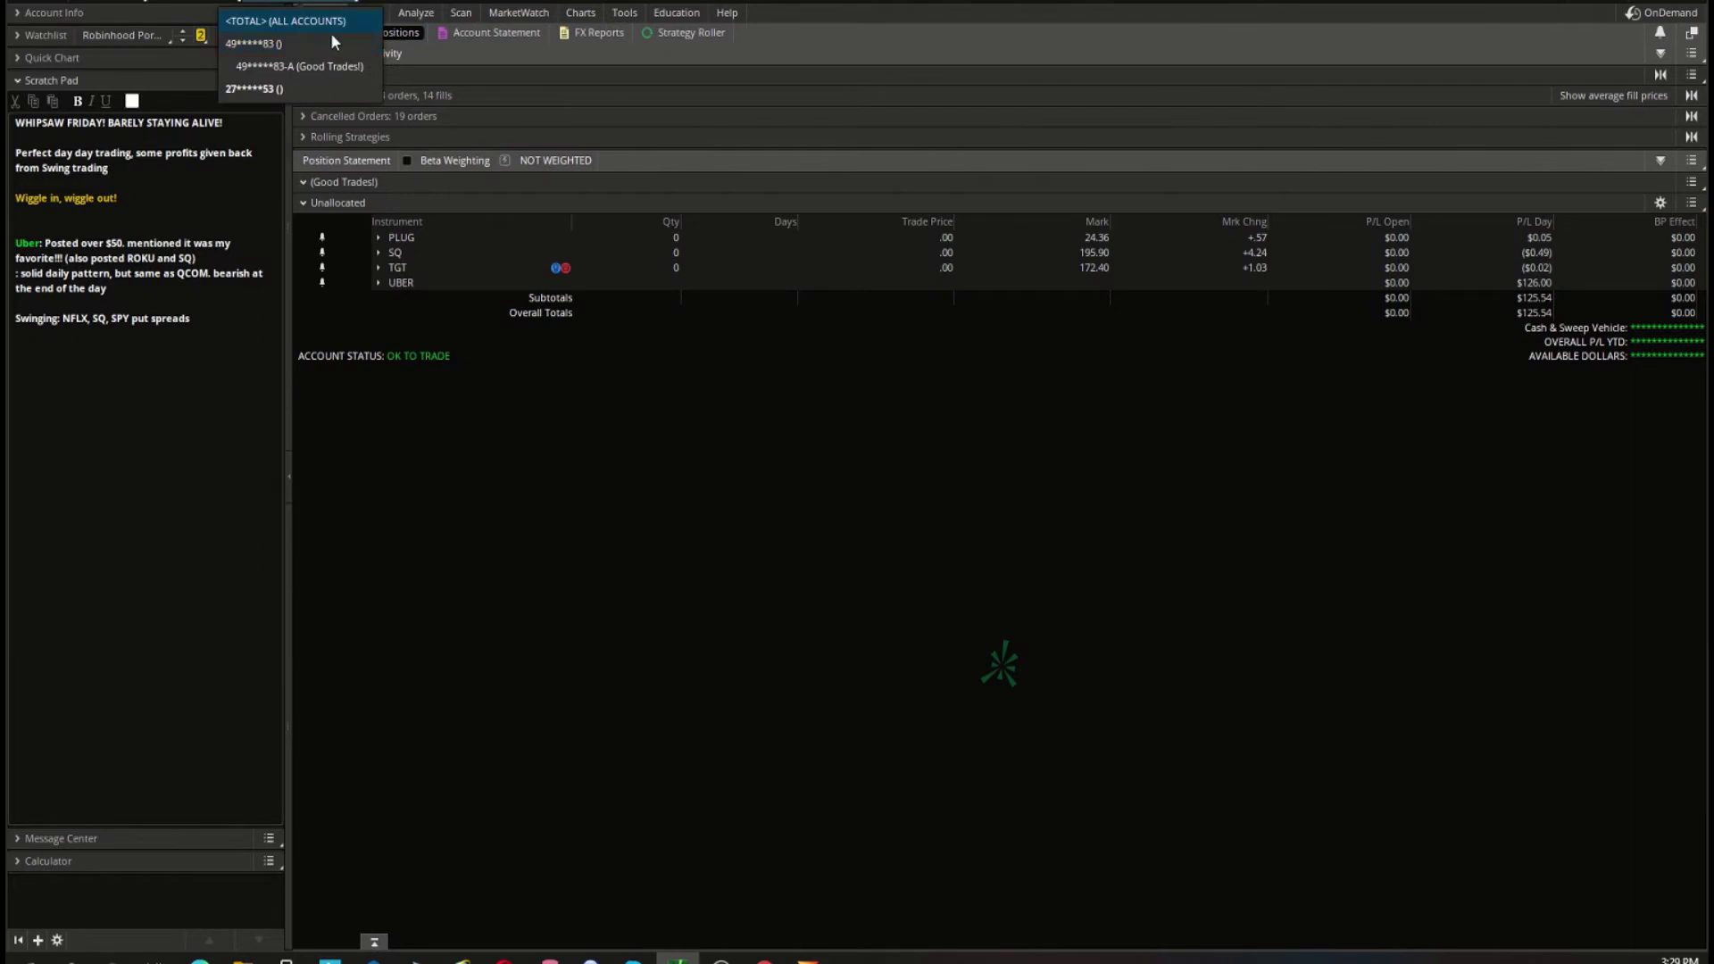
key(Return)
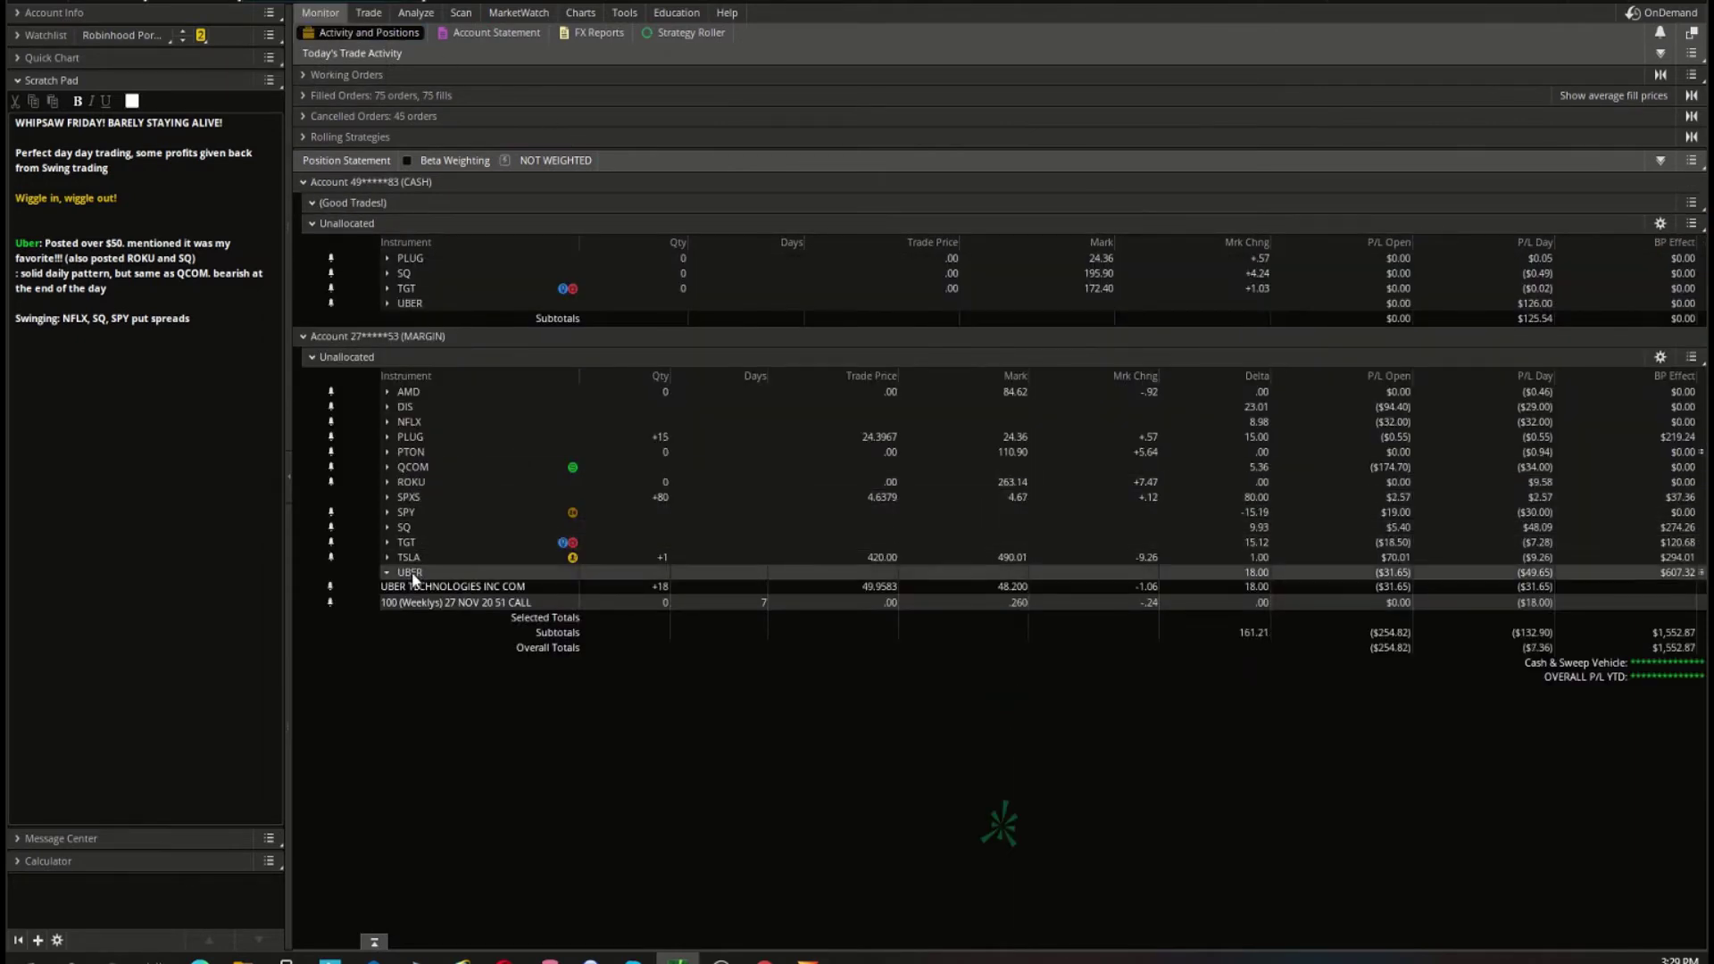
Return to the UBER chart's morning rally and check the open share position in Active Trader before hiding it again.
click(567, 13)
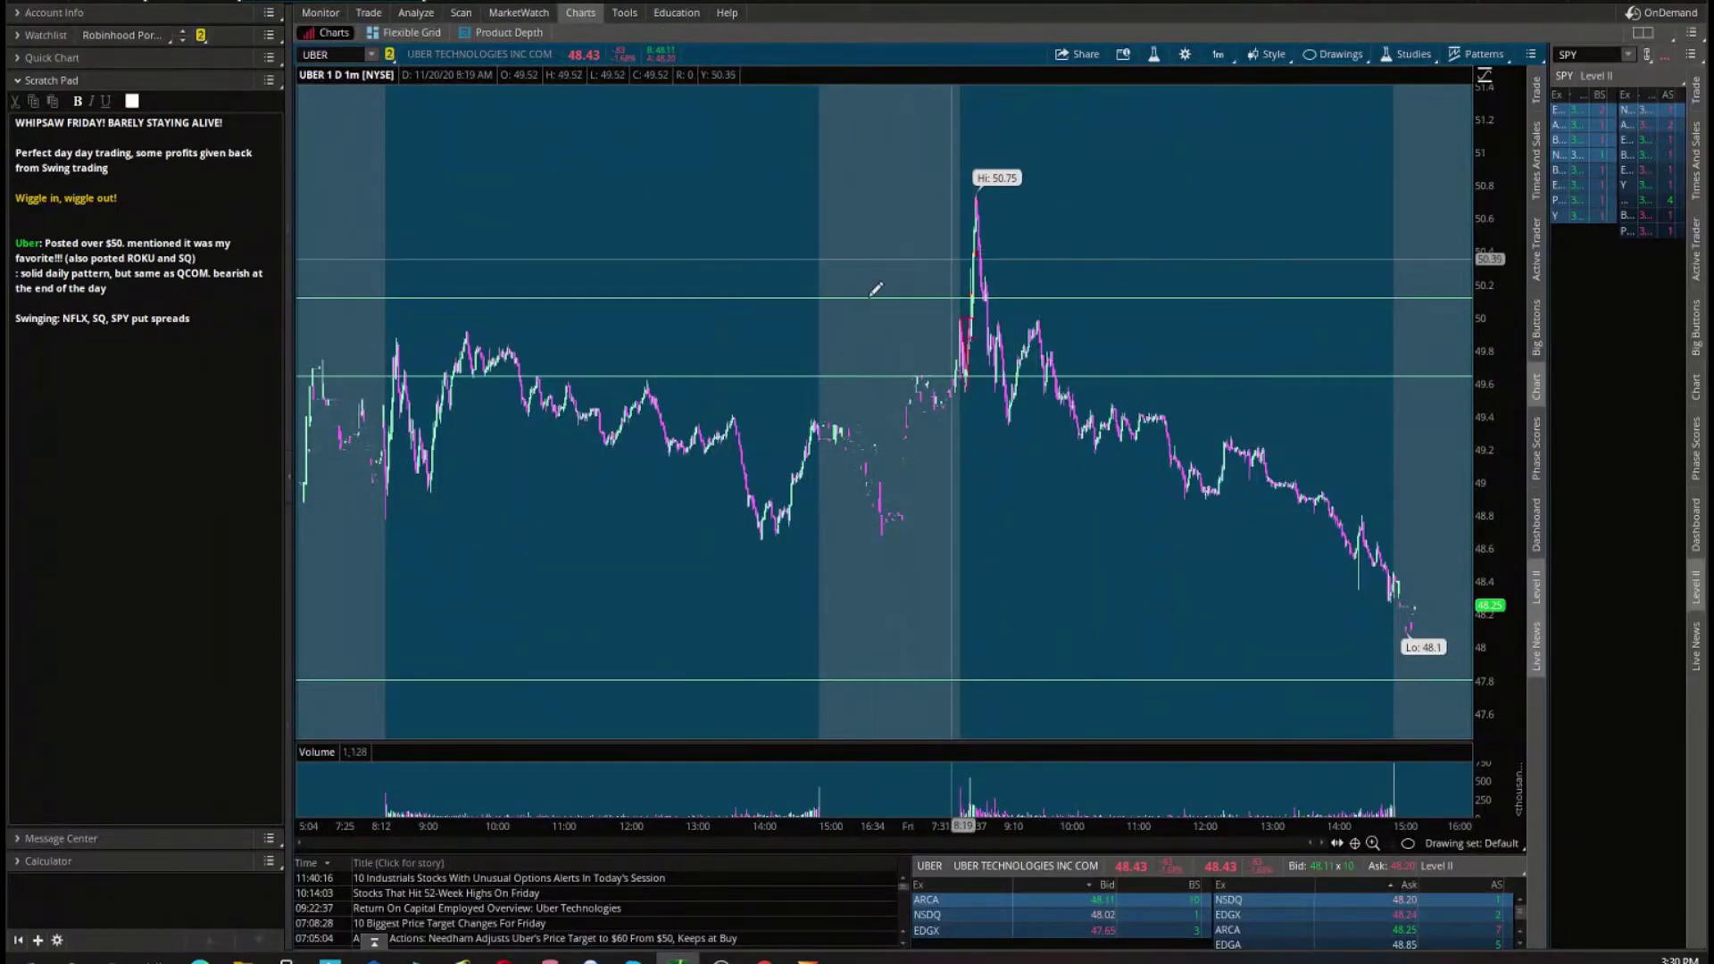
drag(906, 260, 1107, 247)
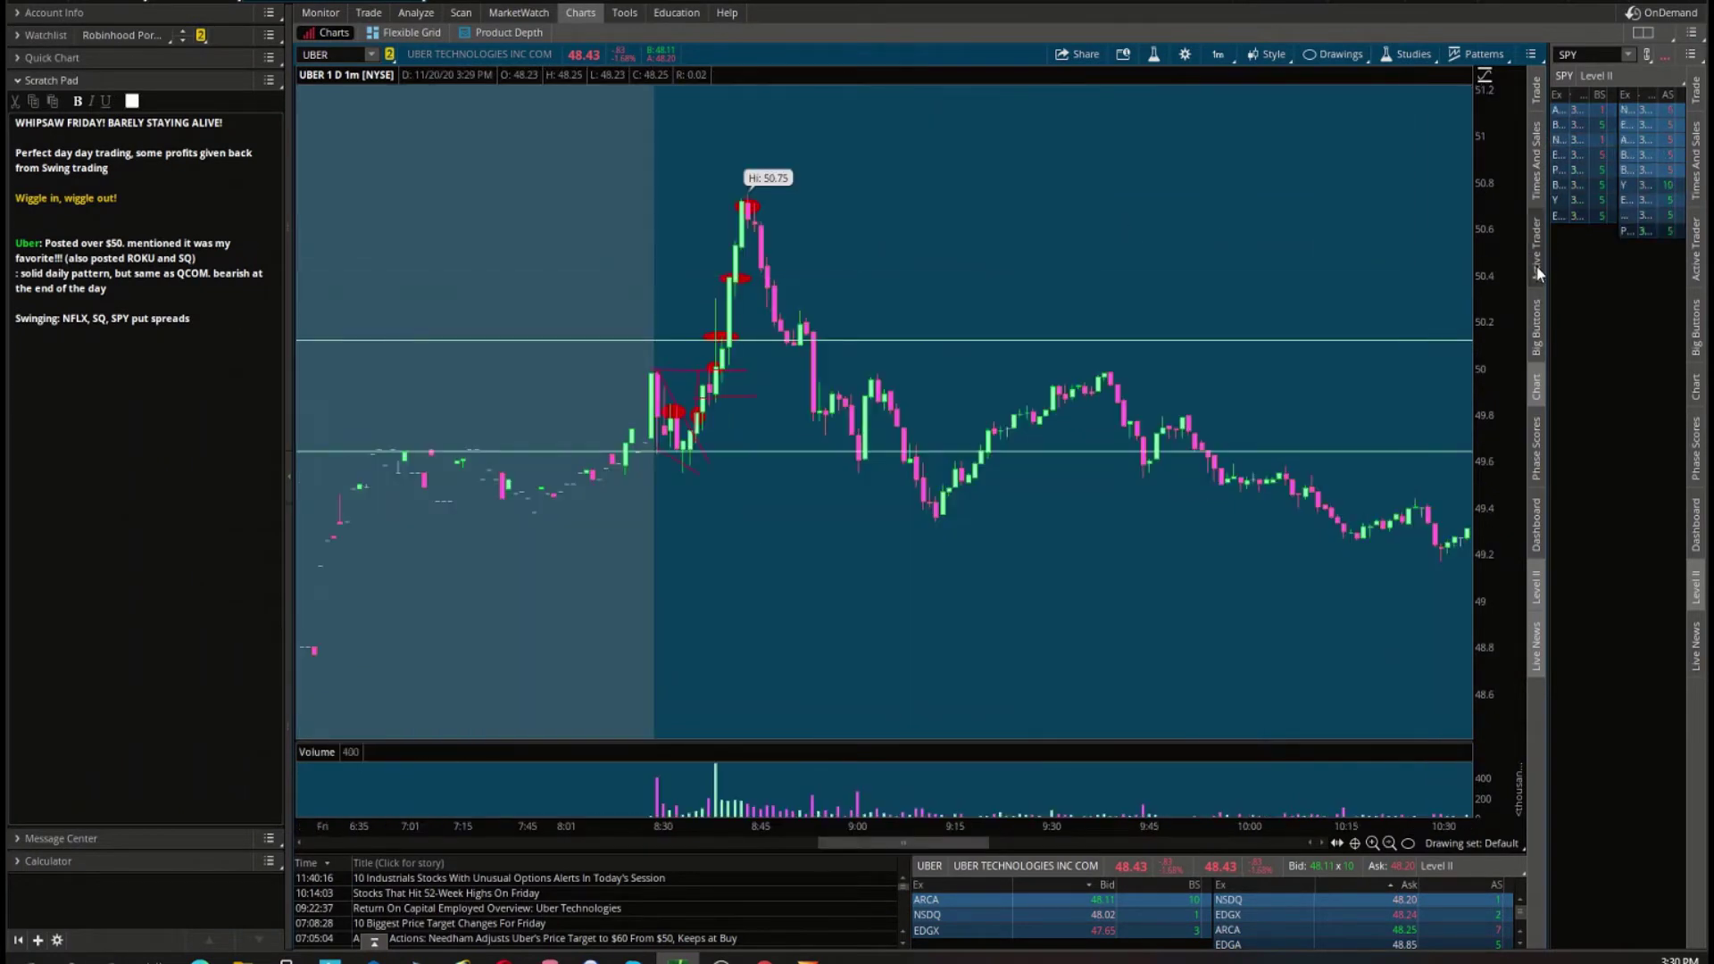
click(1537, 268)
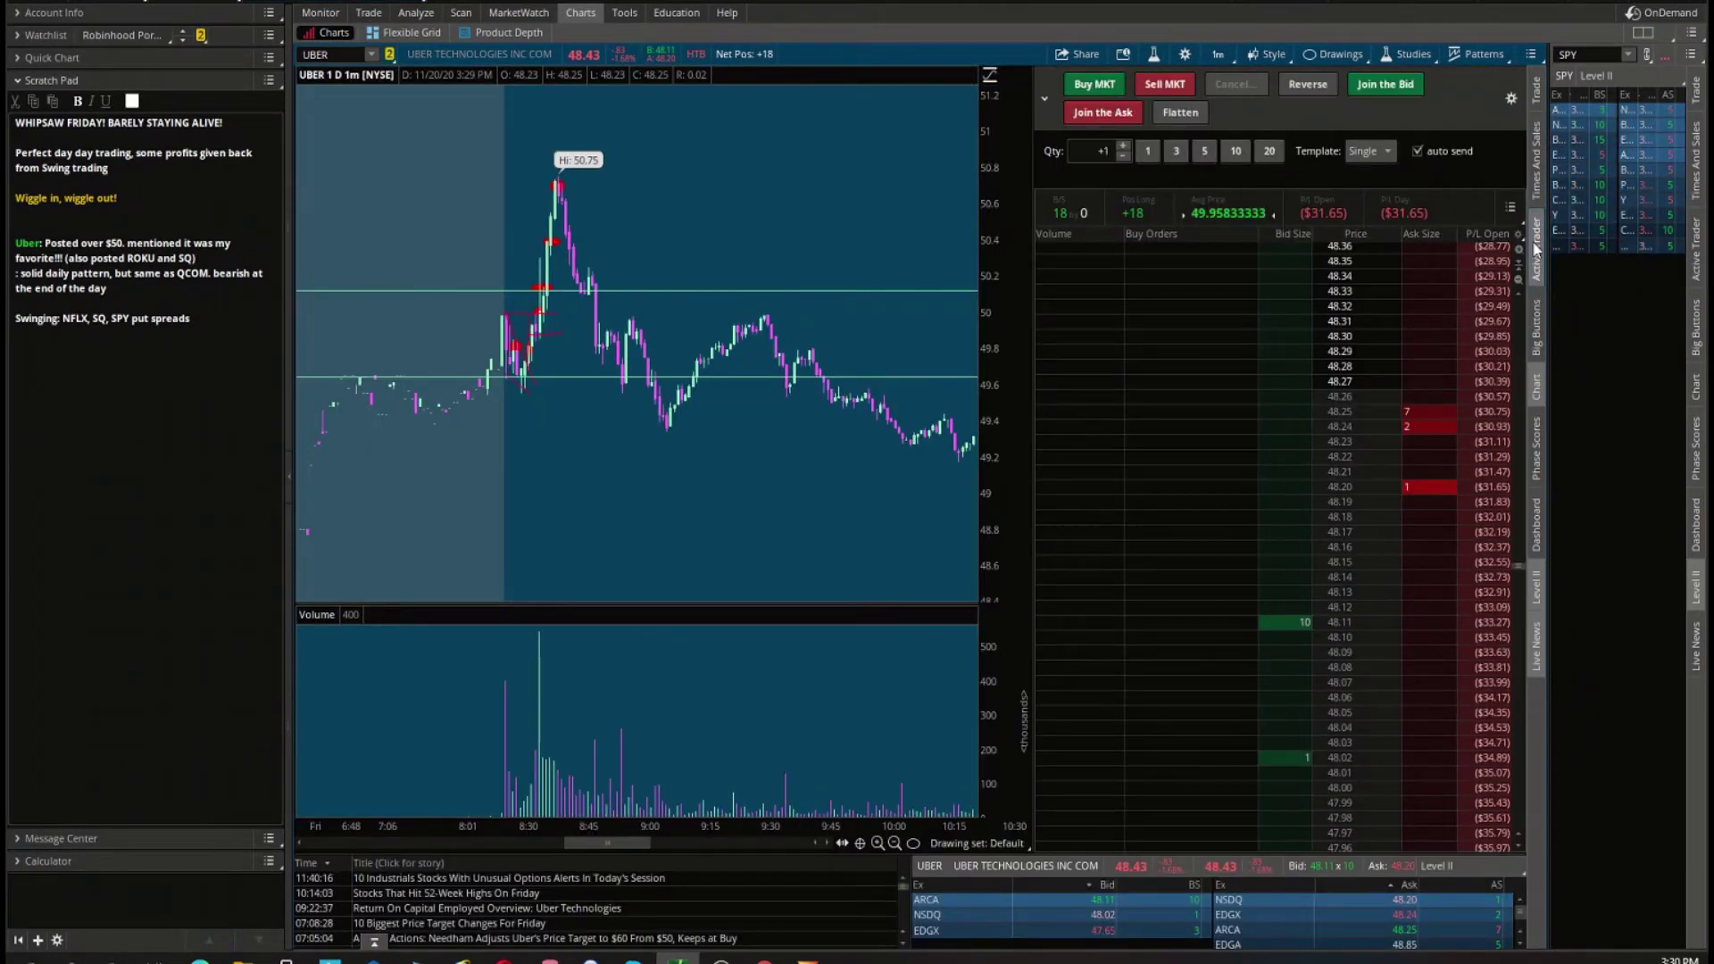
click(1532, 240)
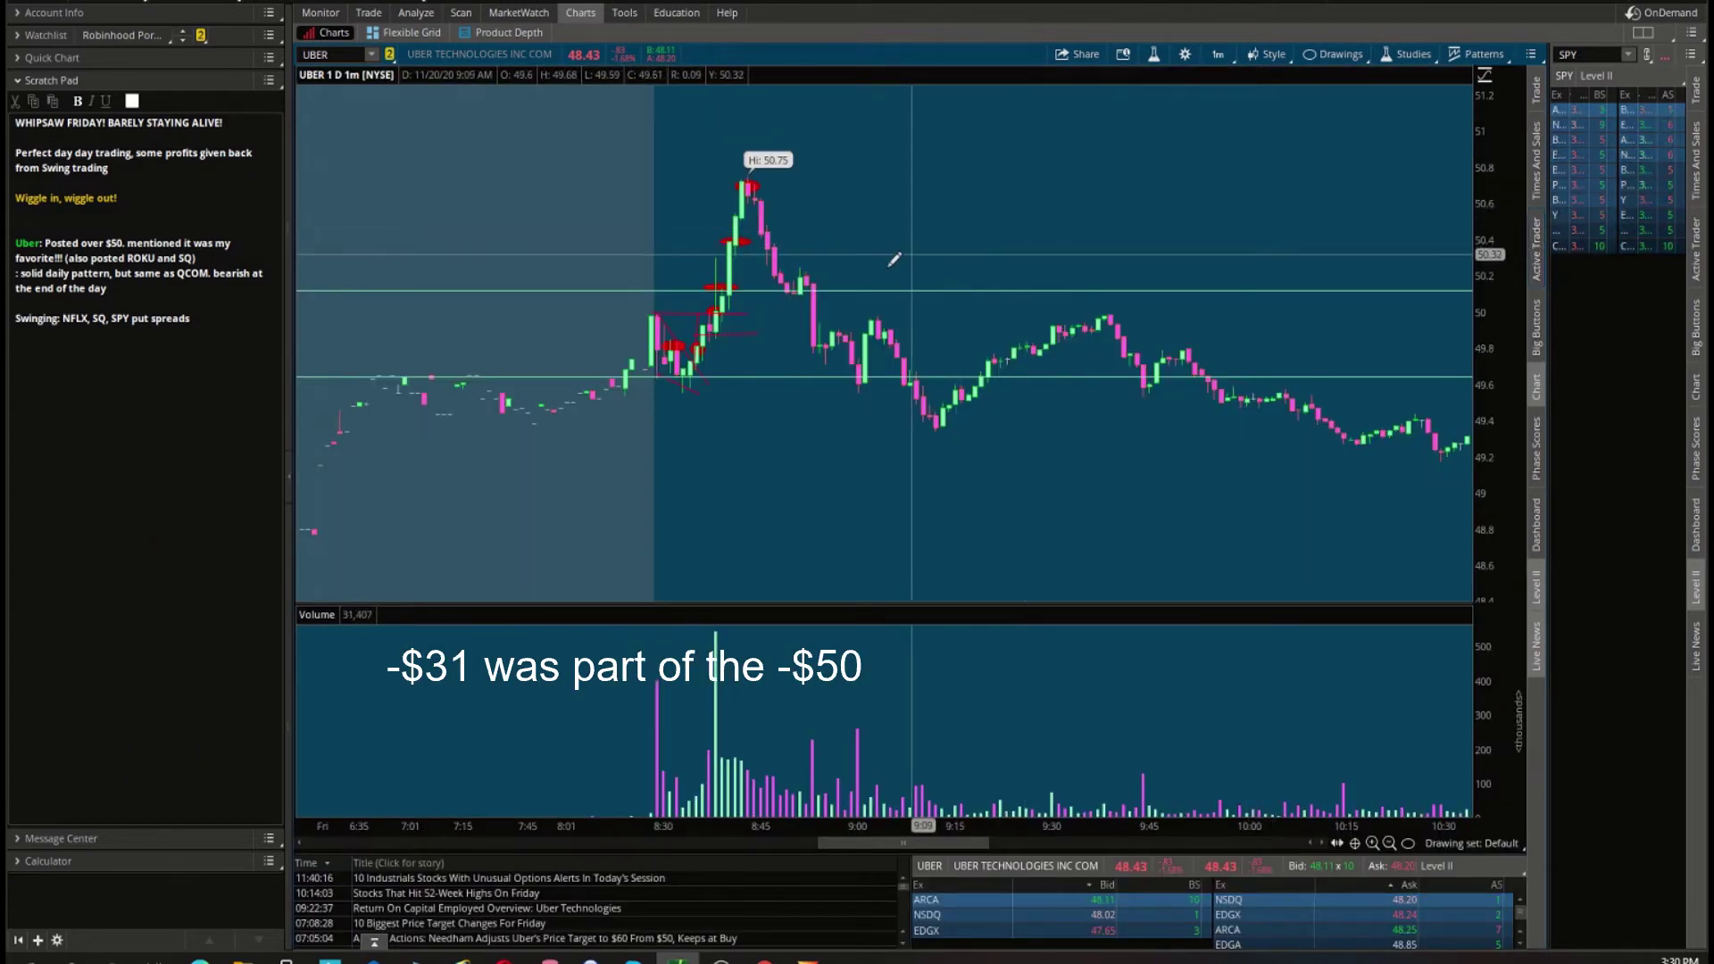
Switch UBER to the one-year daily chart and mark the 11/20 candle with an ellipse at about 50.
scroll(891, 259, down, 5)
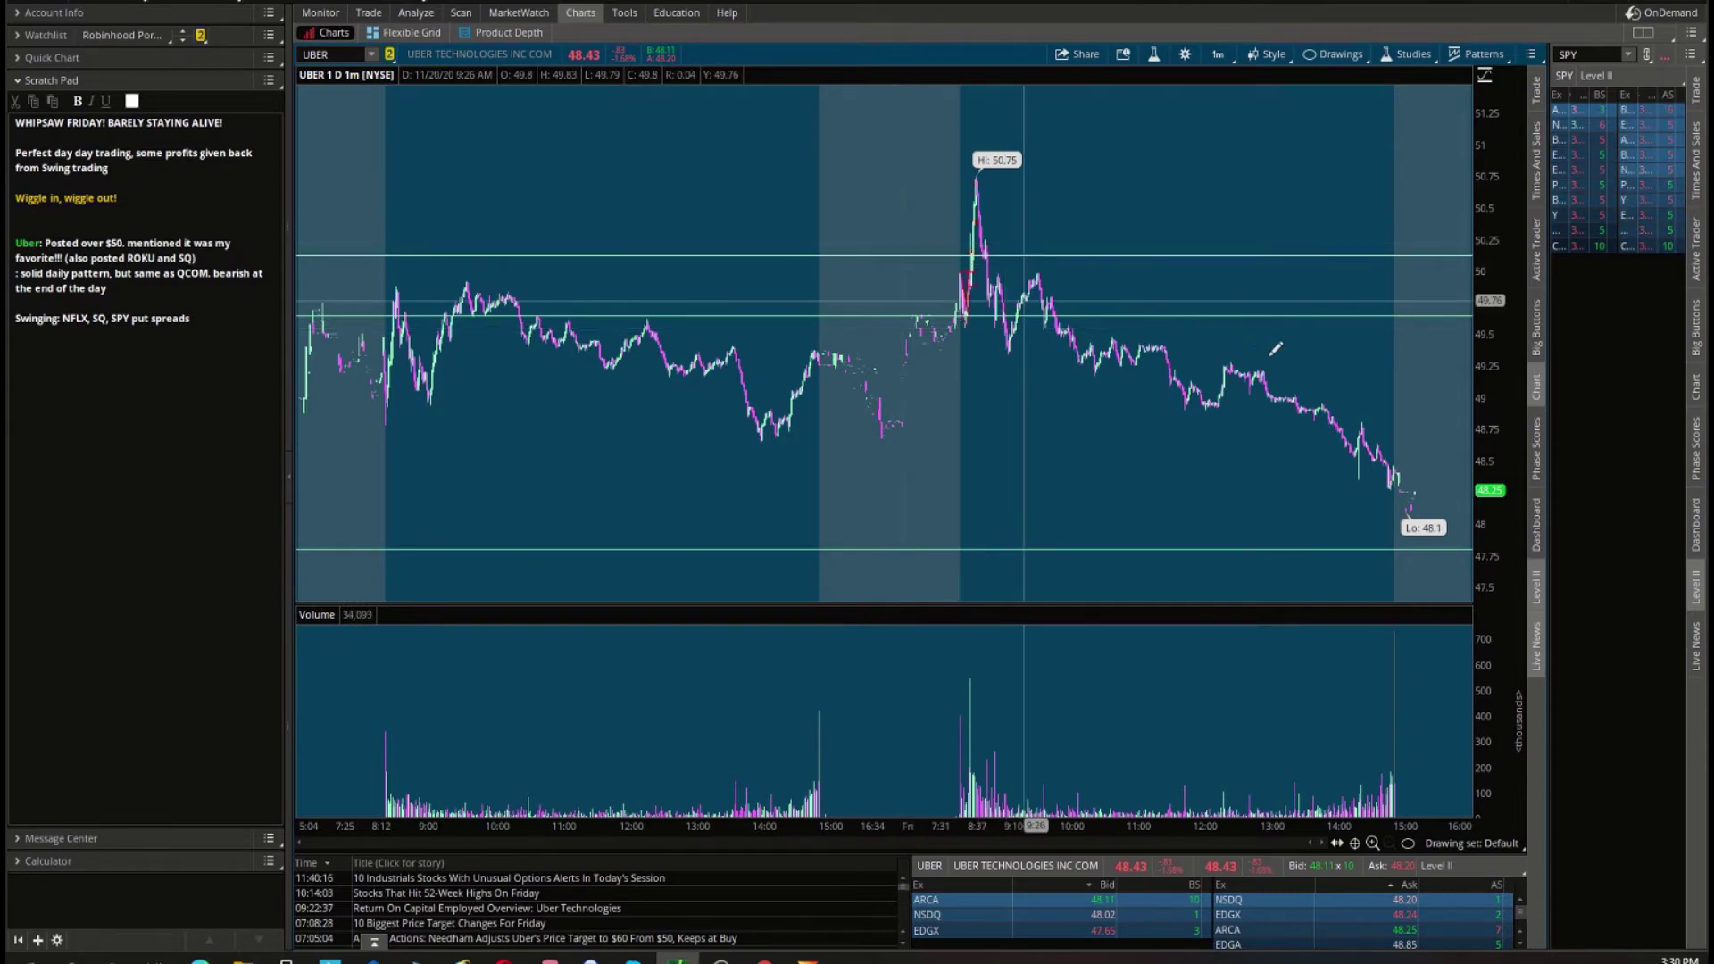
click(1219, 52)
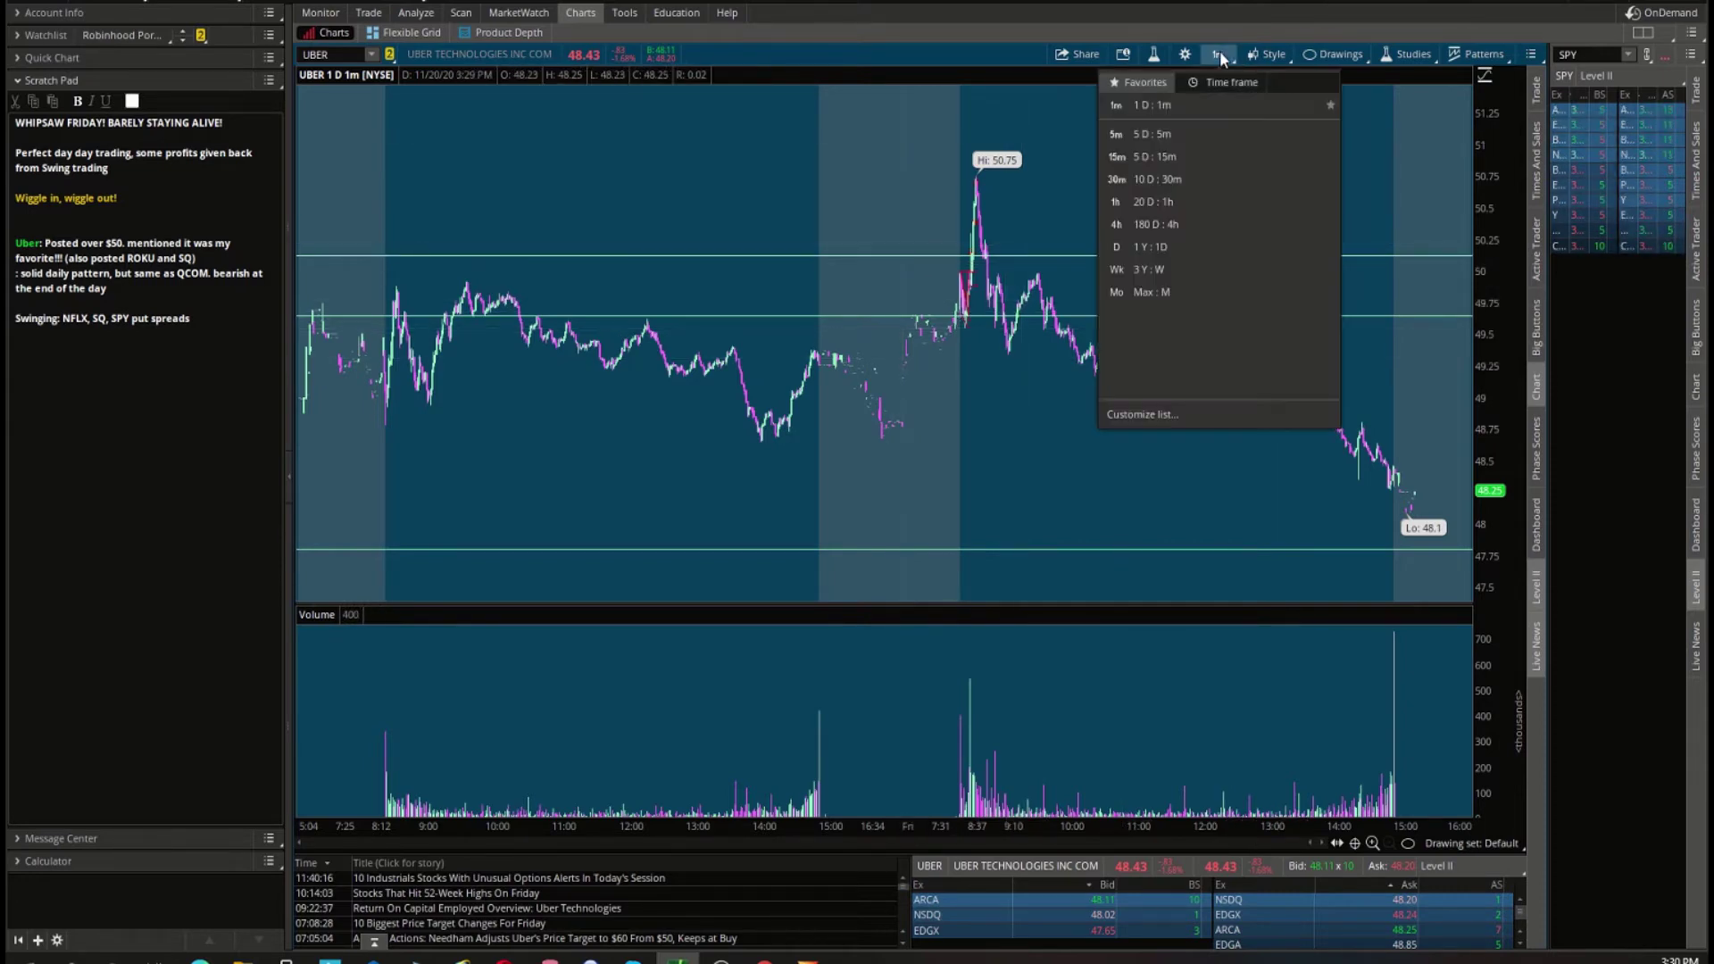
click(1155, 246)
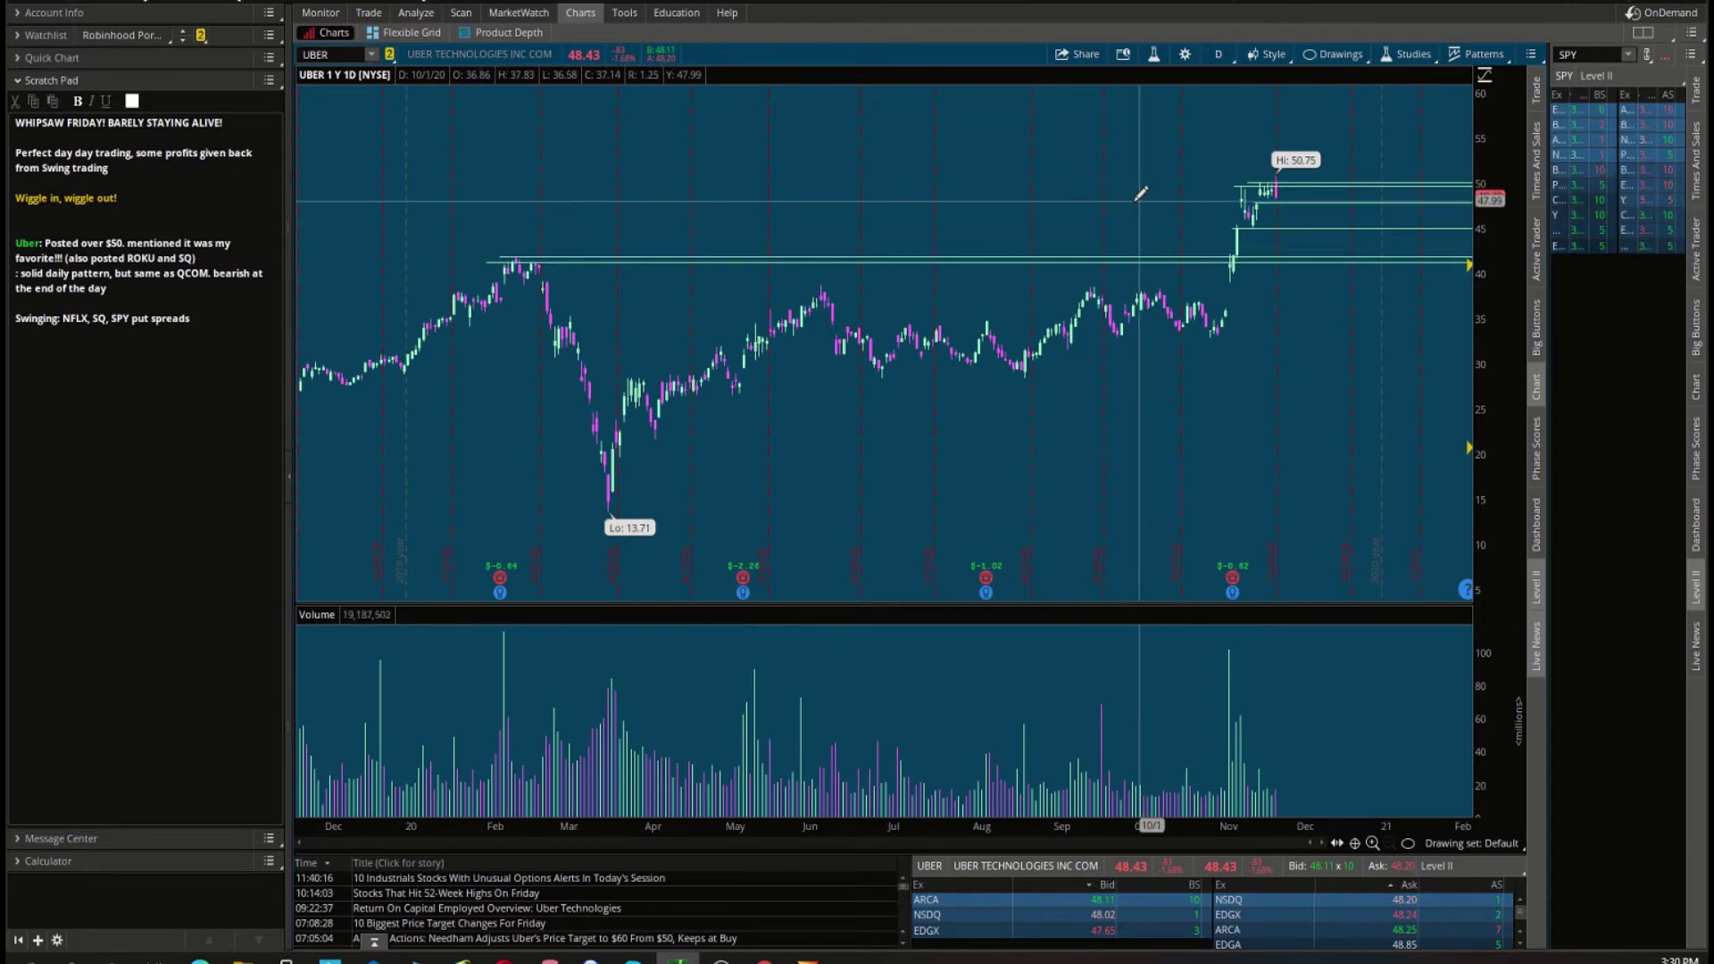
mouse_move(1167, 179)
mouse_down()
mouse_move(1320, 150)
mouse_move(1281, 148)
mouse_up()
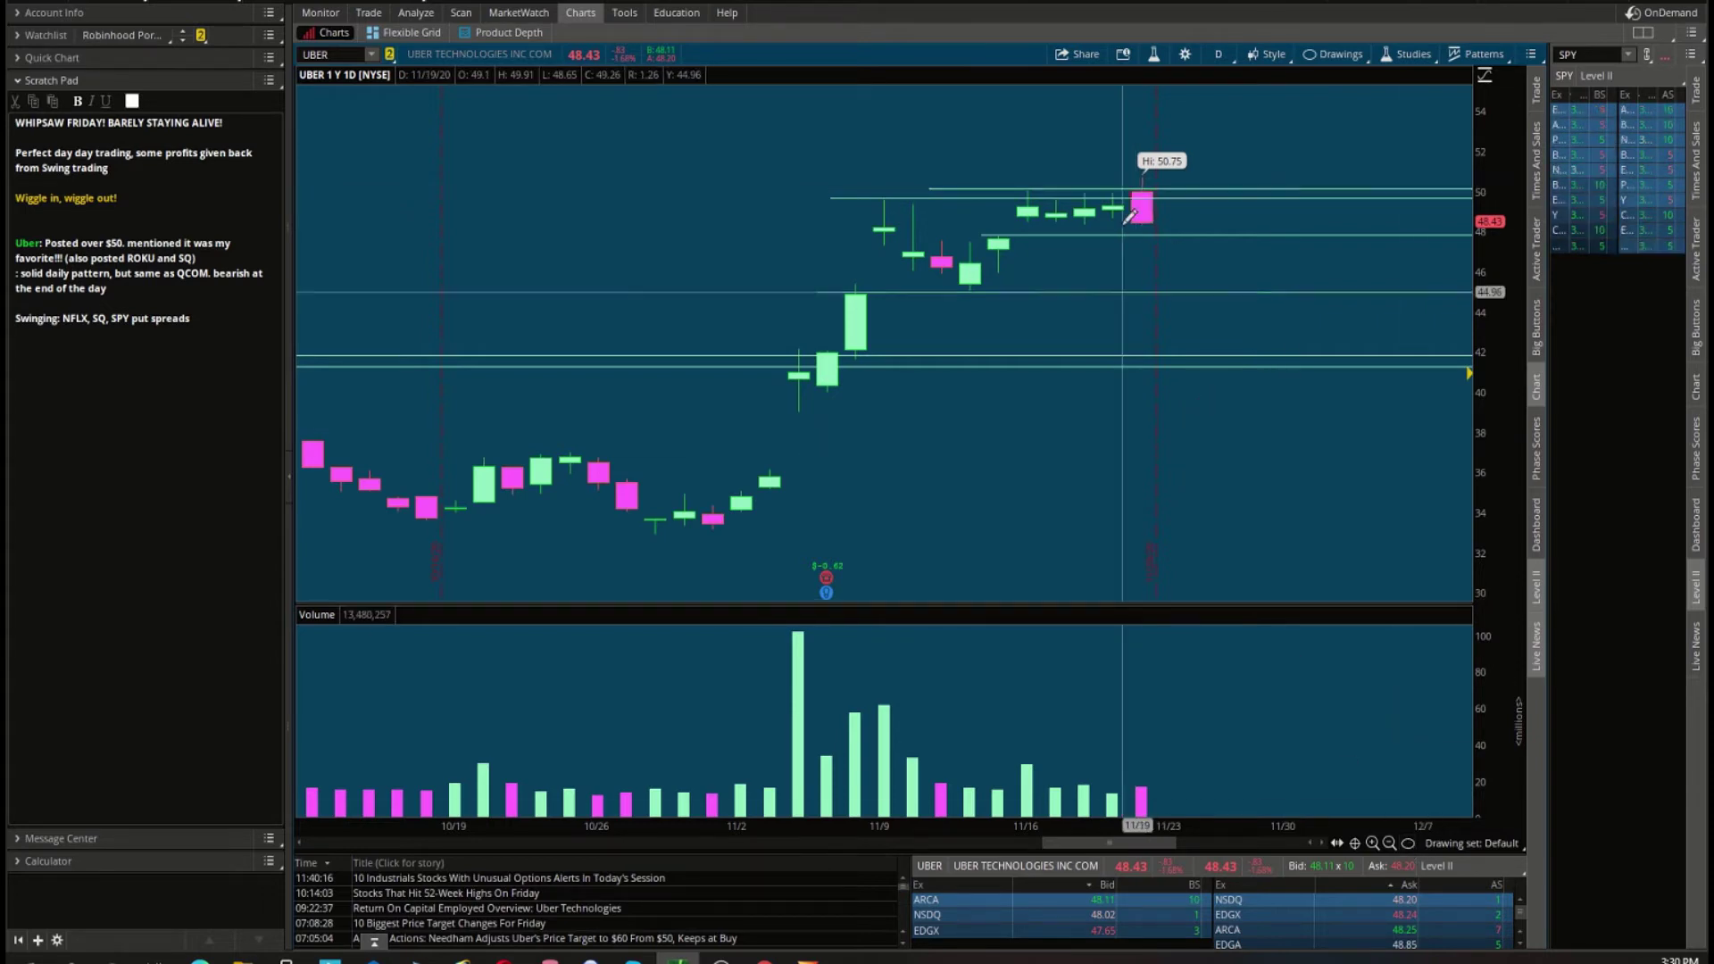
click(1122, 182)
click(1155, 195)
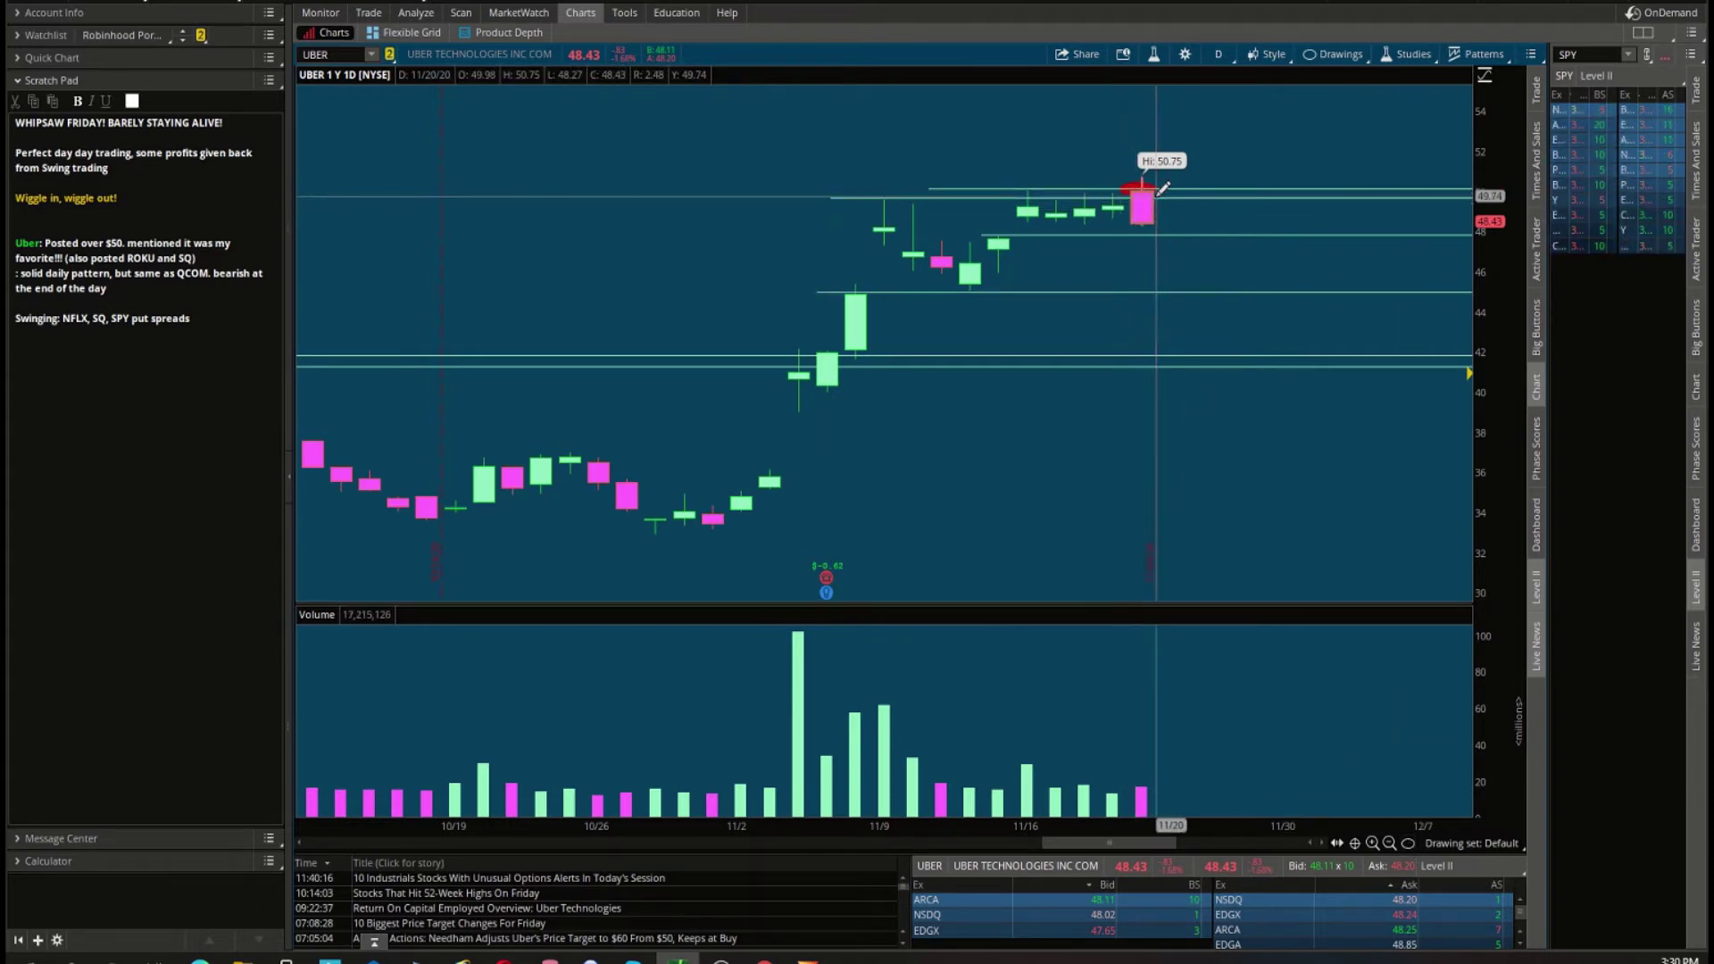
Draw a rising trendline on UBER's daily chart from about 45 to about 50 in mid-November and inspect it up close.
scroll(1237, 157, down, 5)
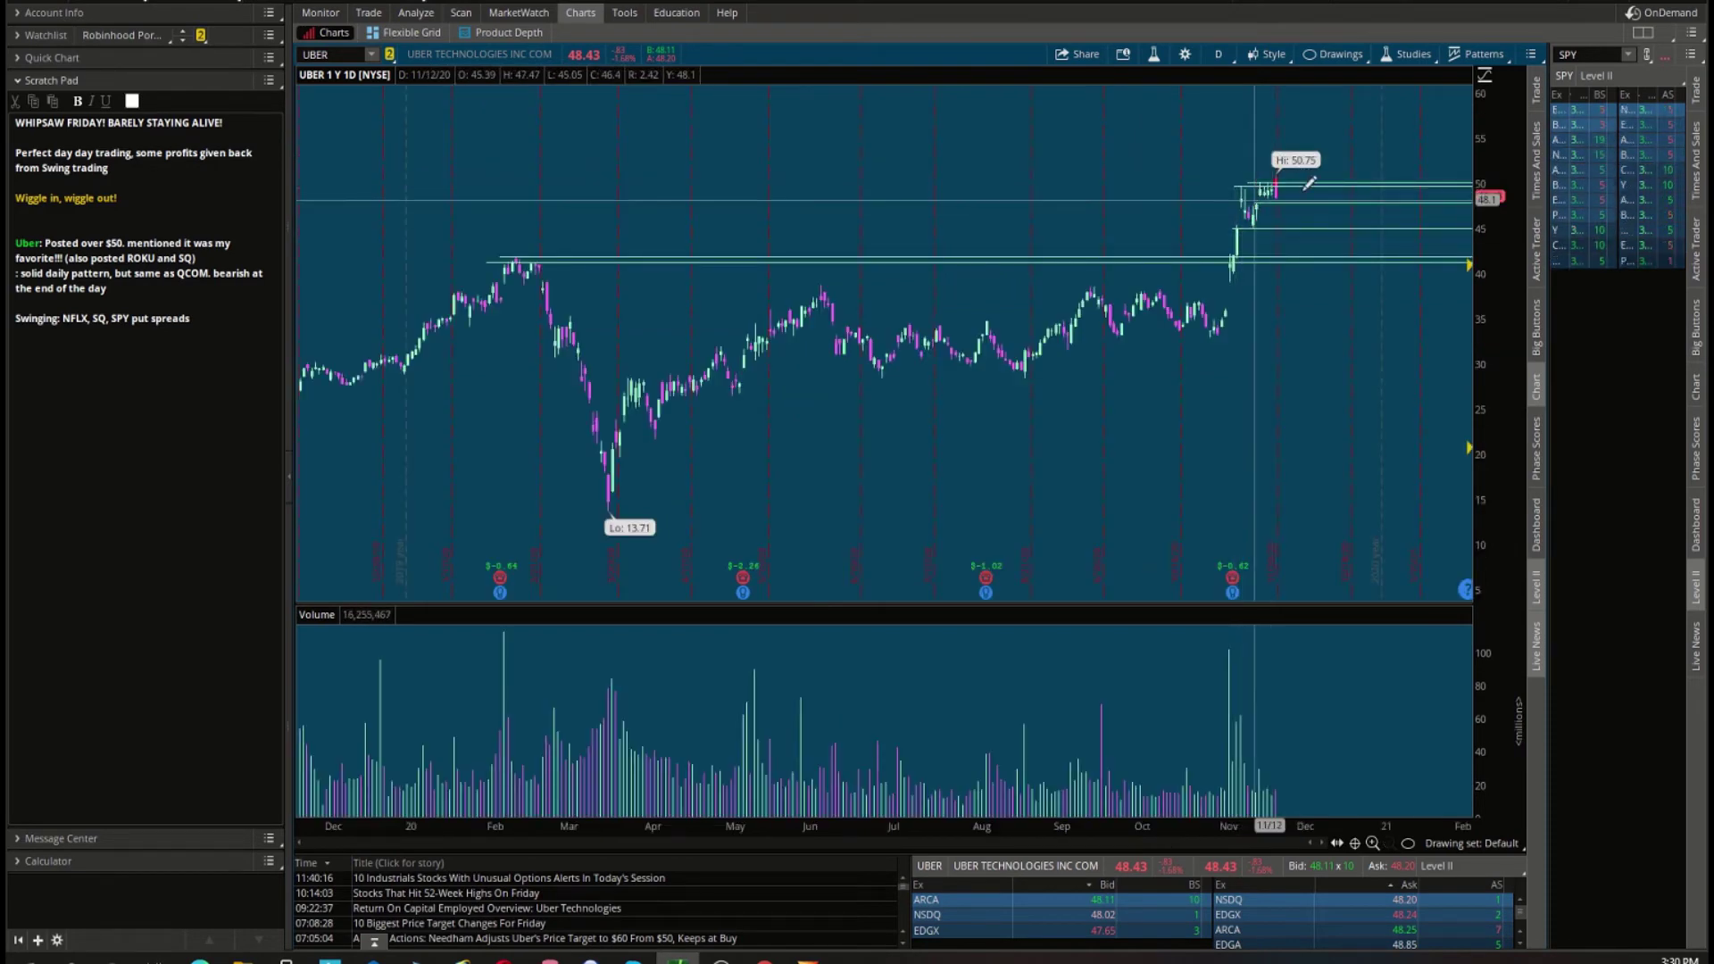
click(1409, 841)
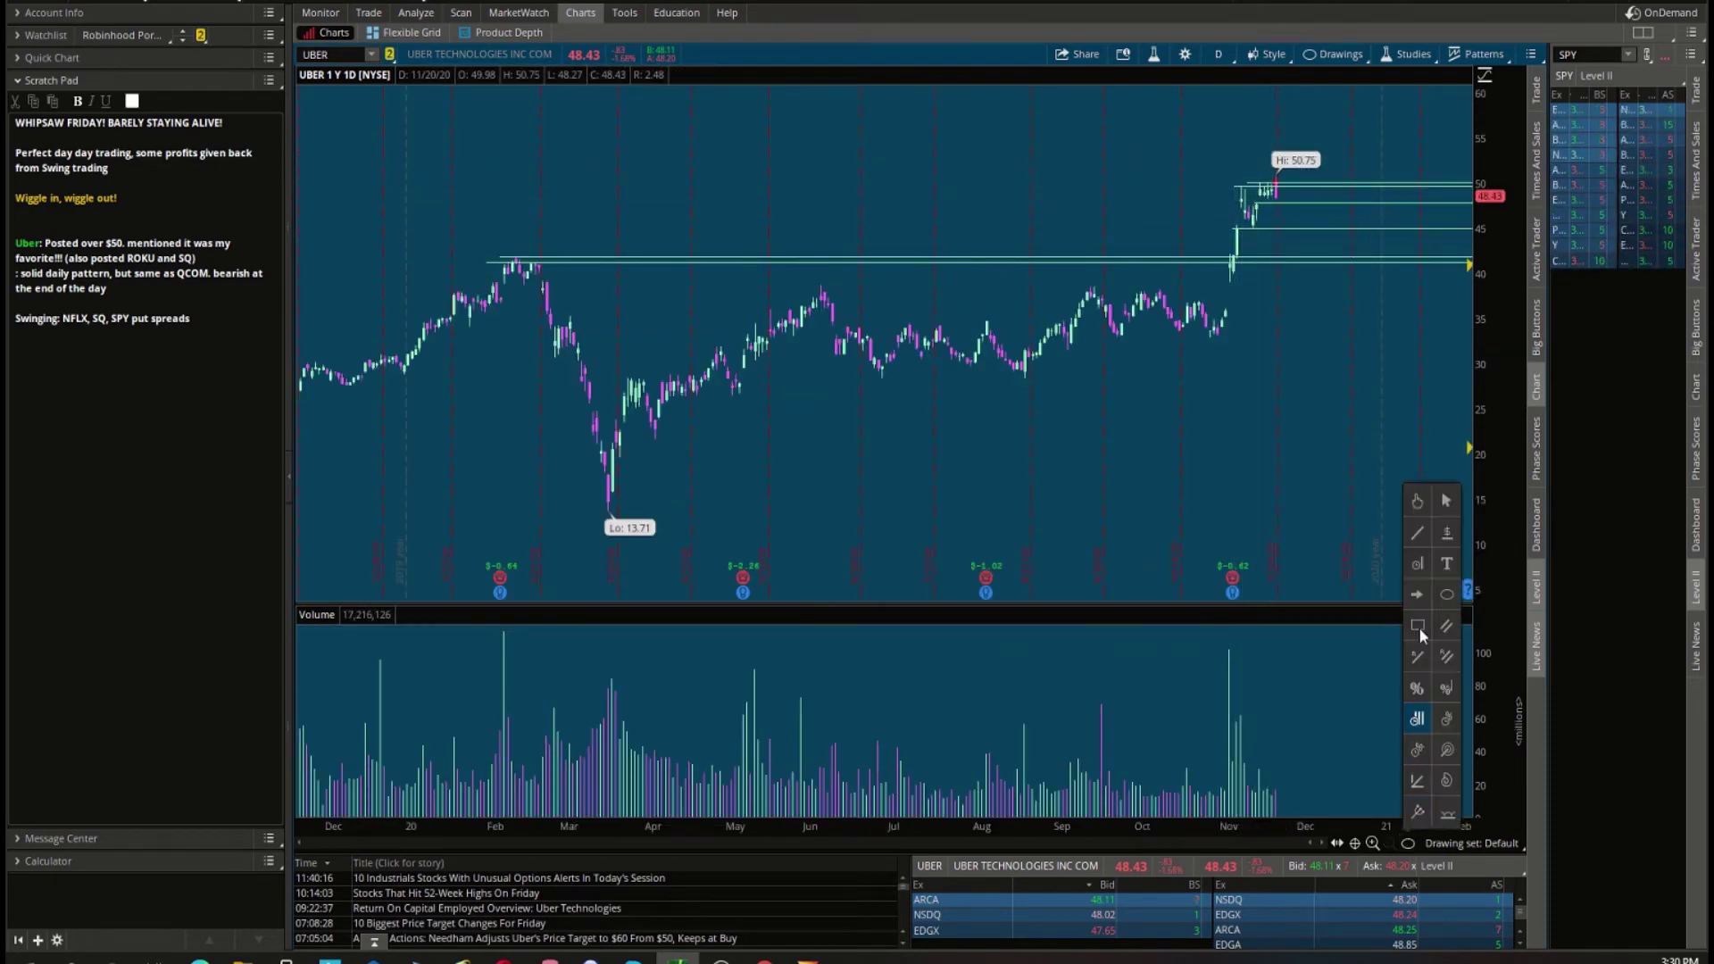
click(1417, 534)
click(1247, 230)
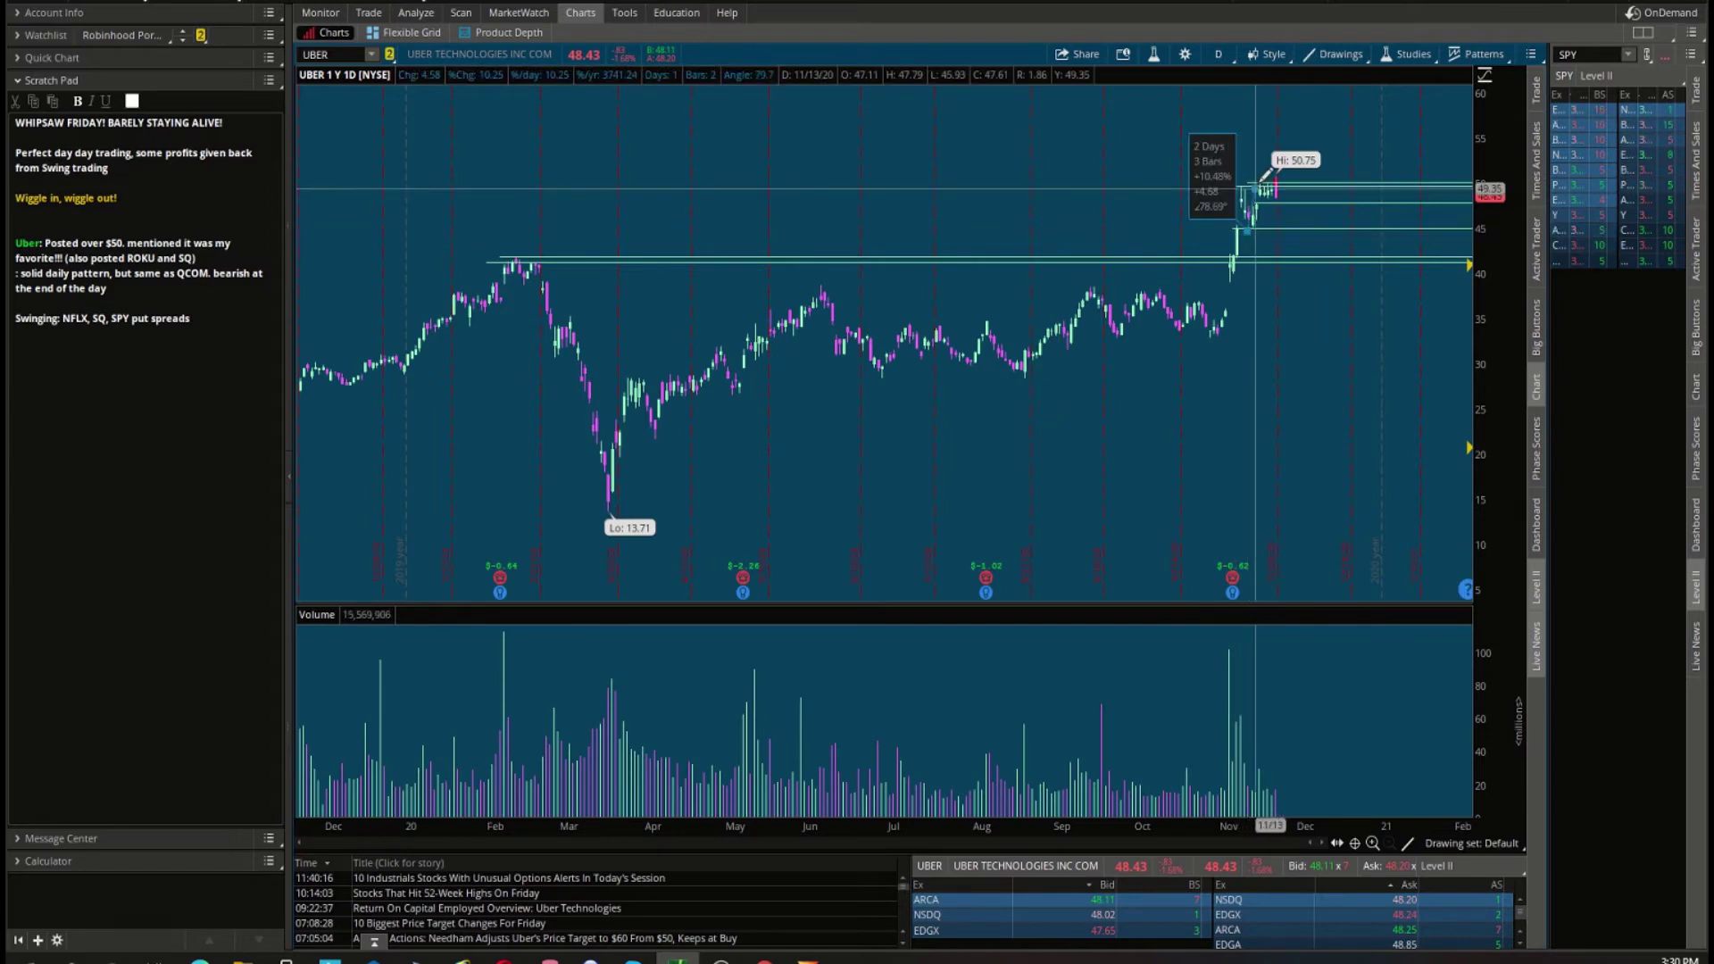
click(1267, 176)
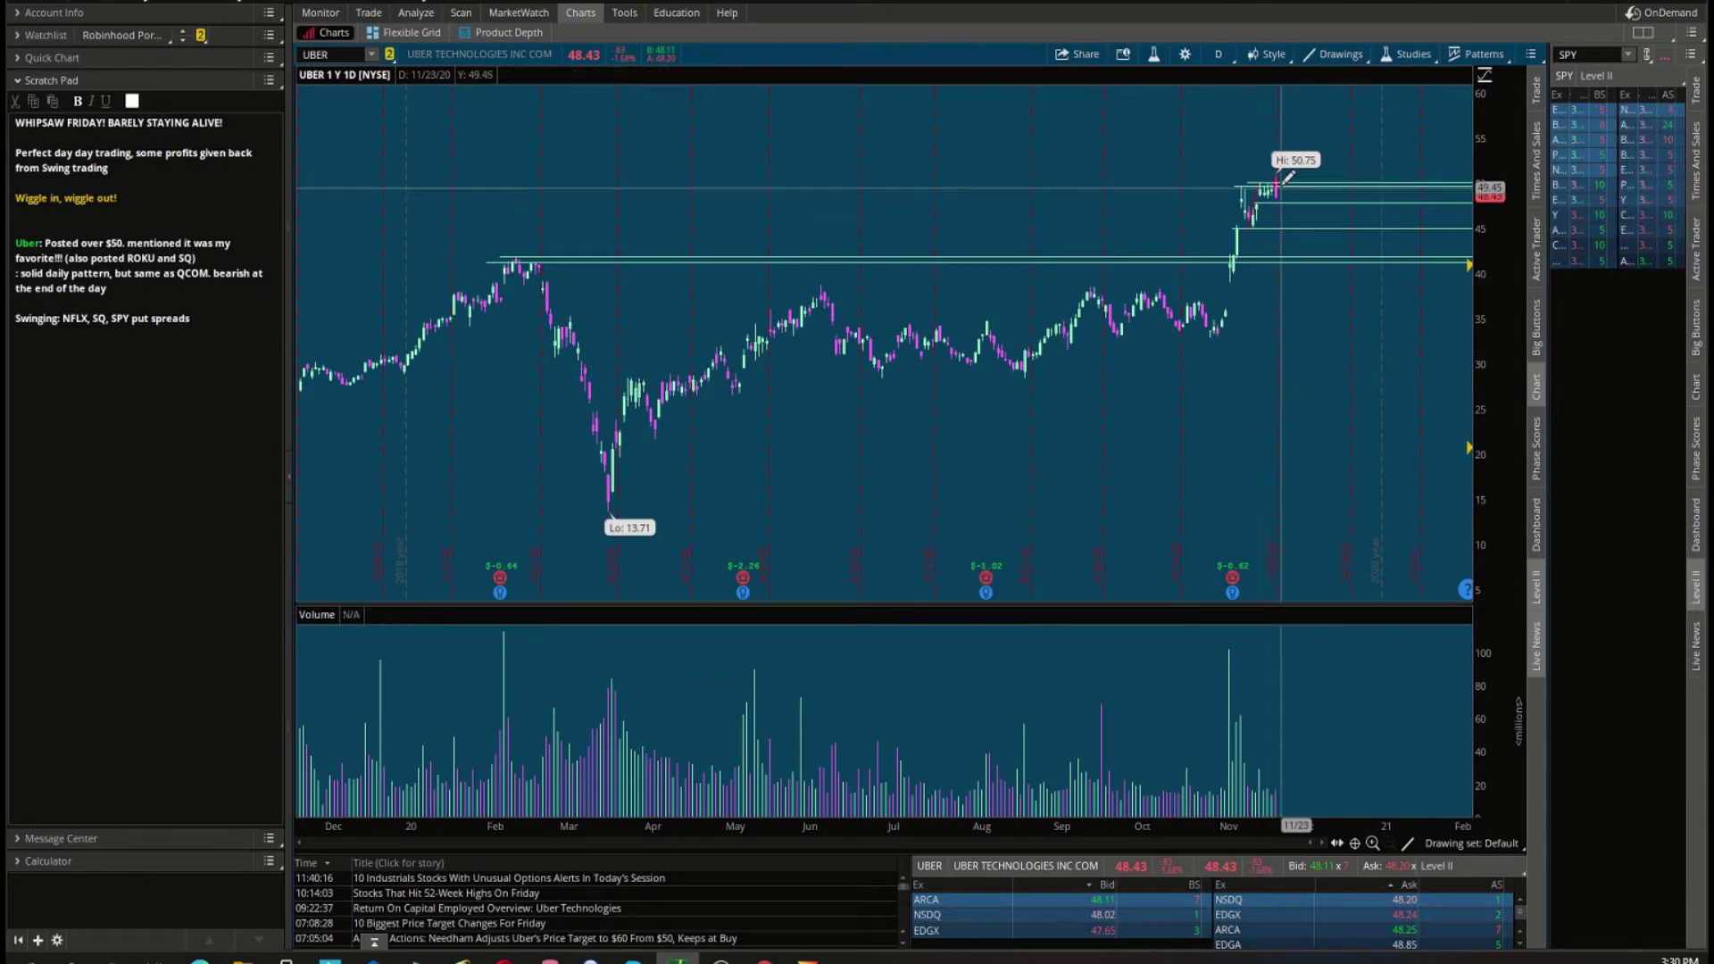
drag(1228, 183, 1374, 143)
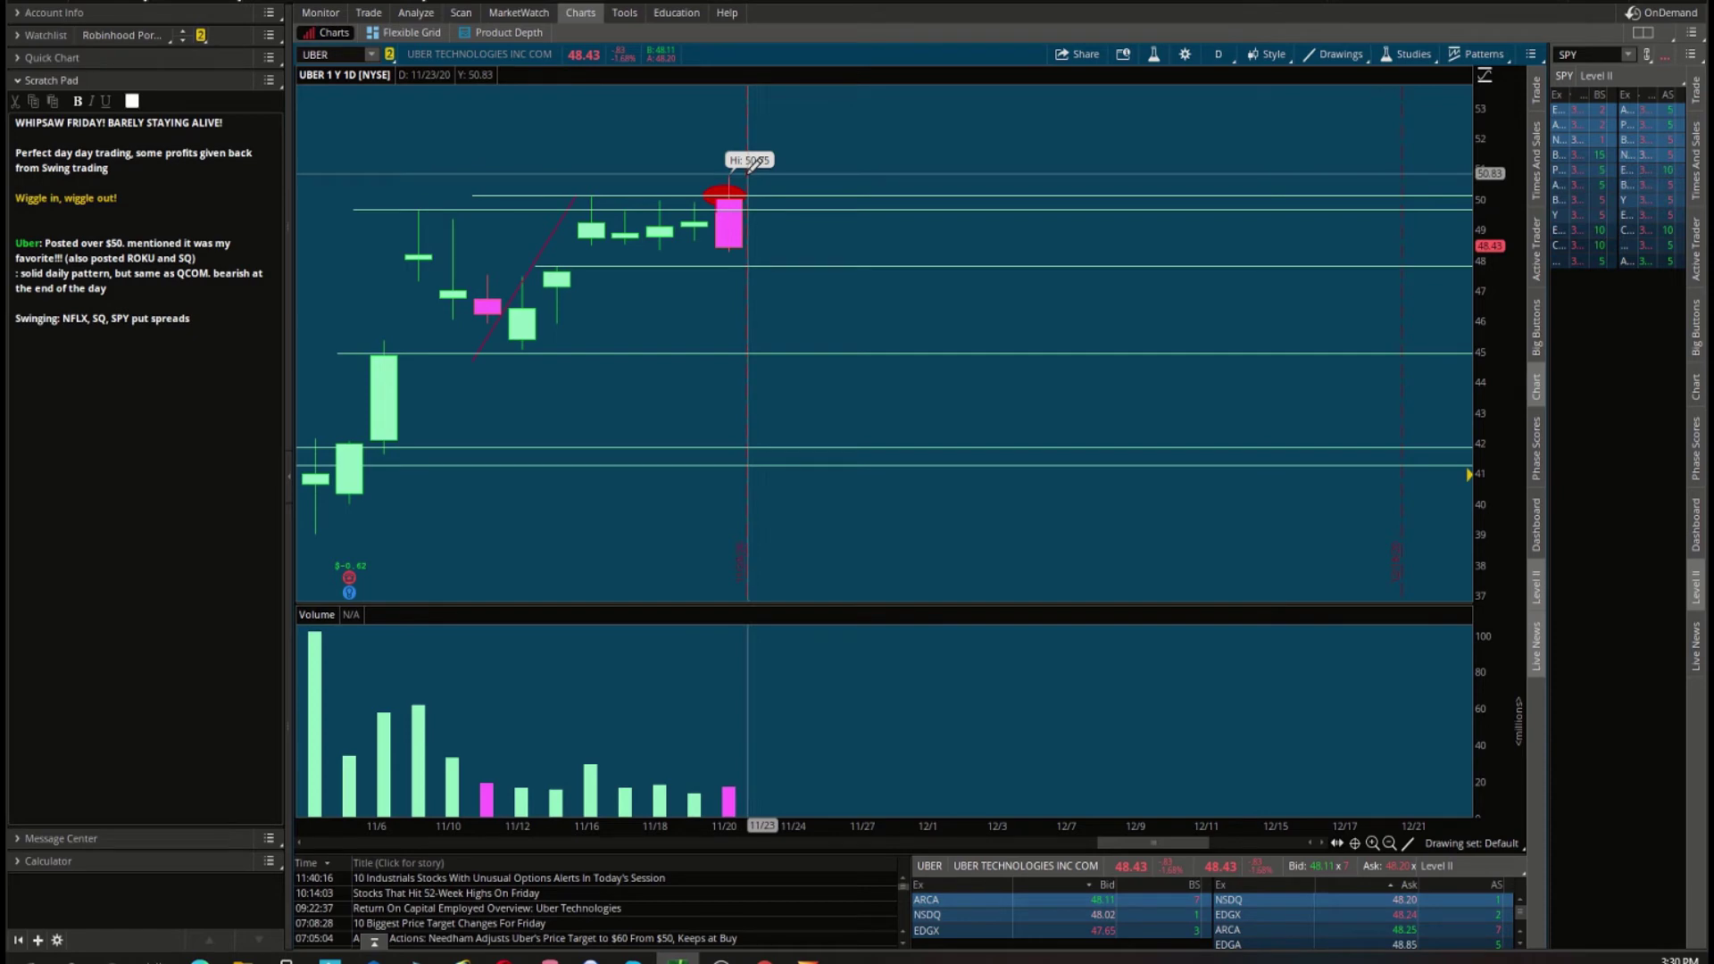
scroll(747, 173, down, 3)
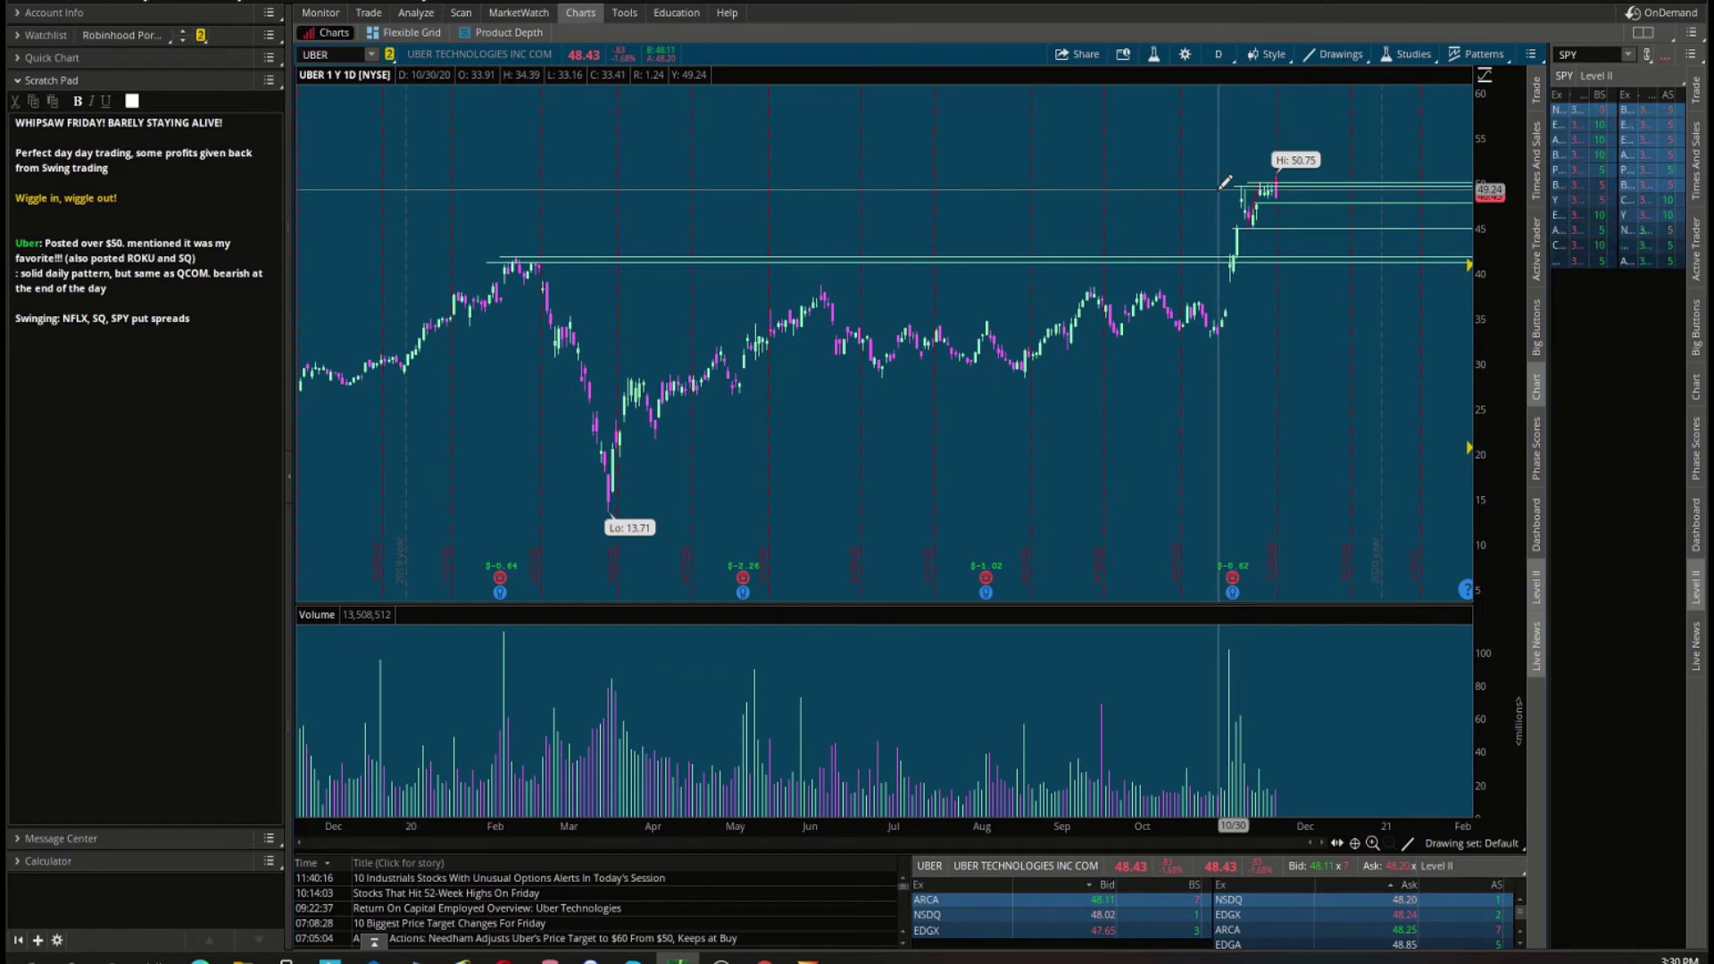
Load the QCOM daily chart and mark the candle with the 153.33 high with an ellipse at about 150.
text(QCOM)
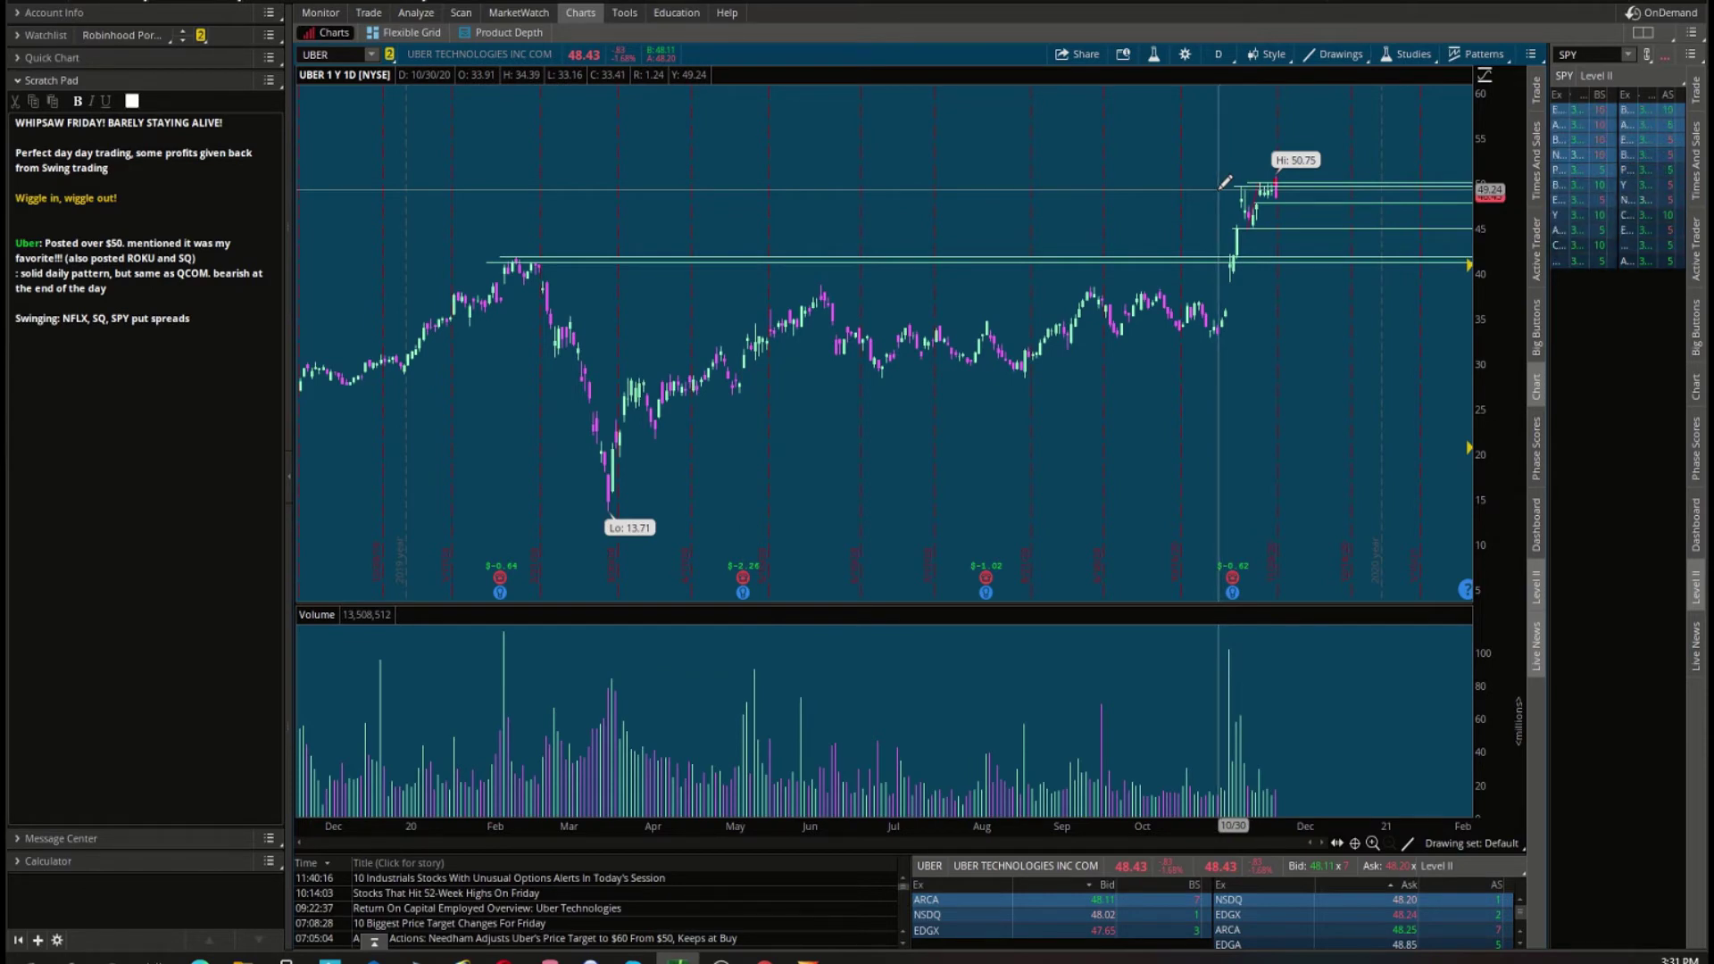
key(Return)
drag(1129, 190, 1339, 177)
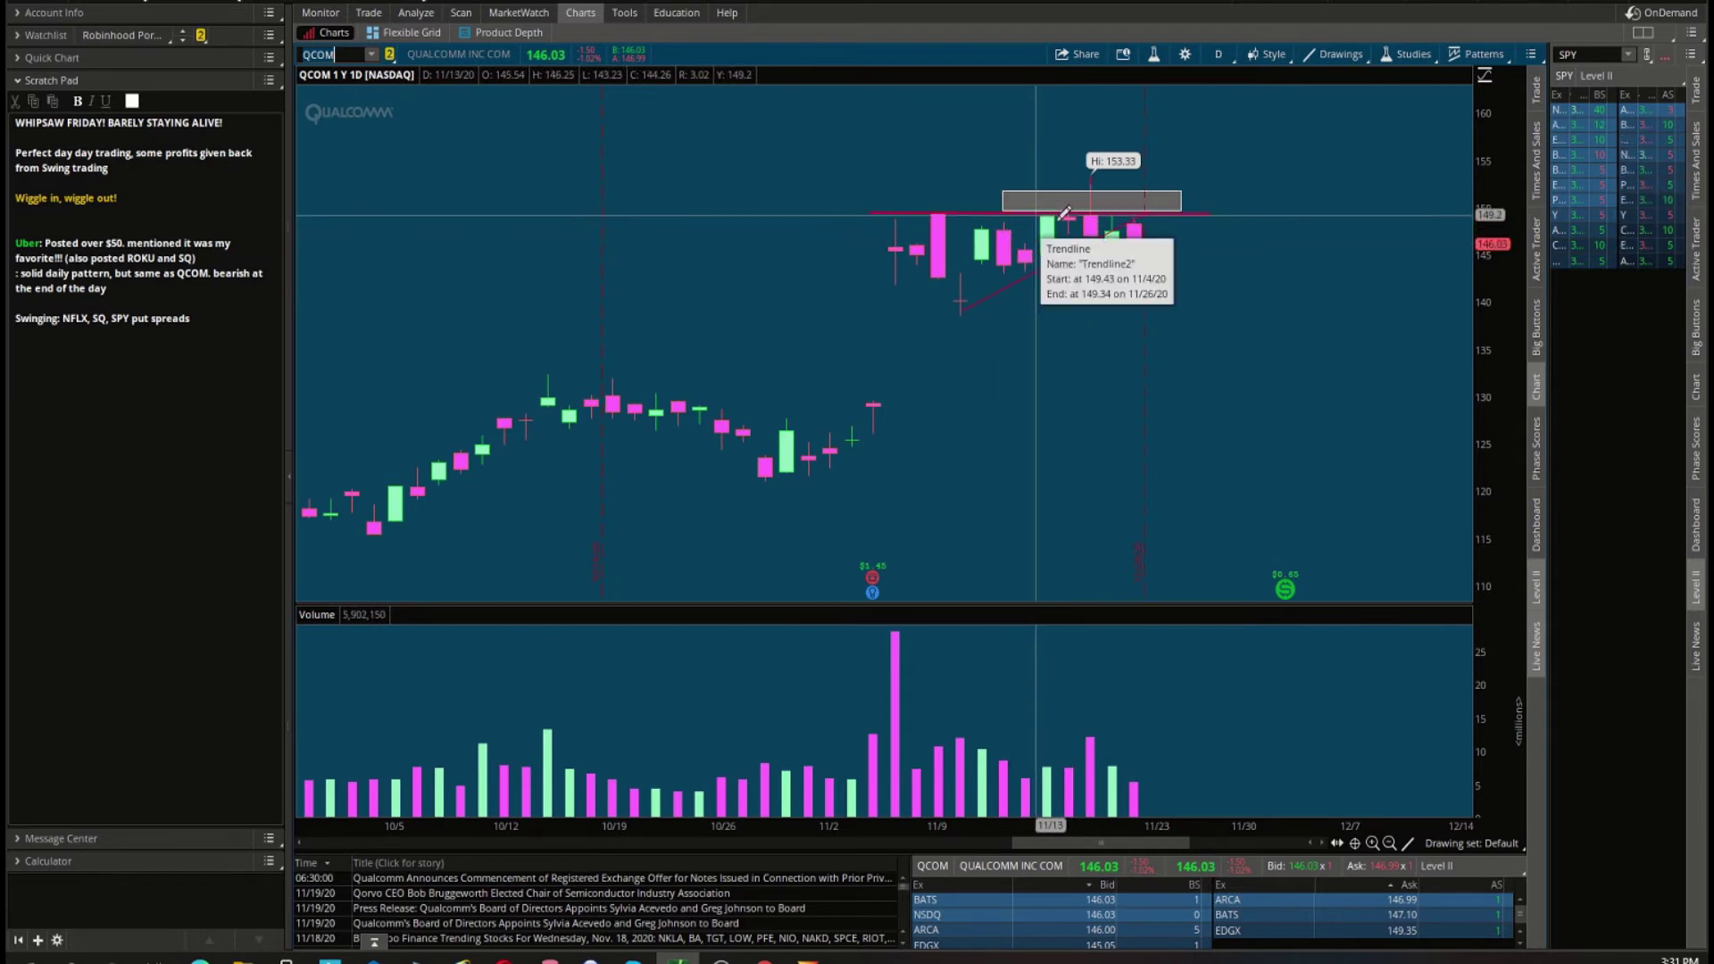
click(1408, 845)
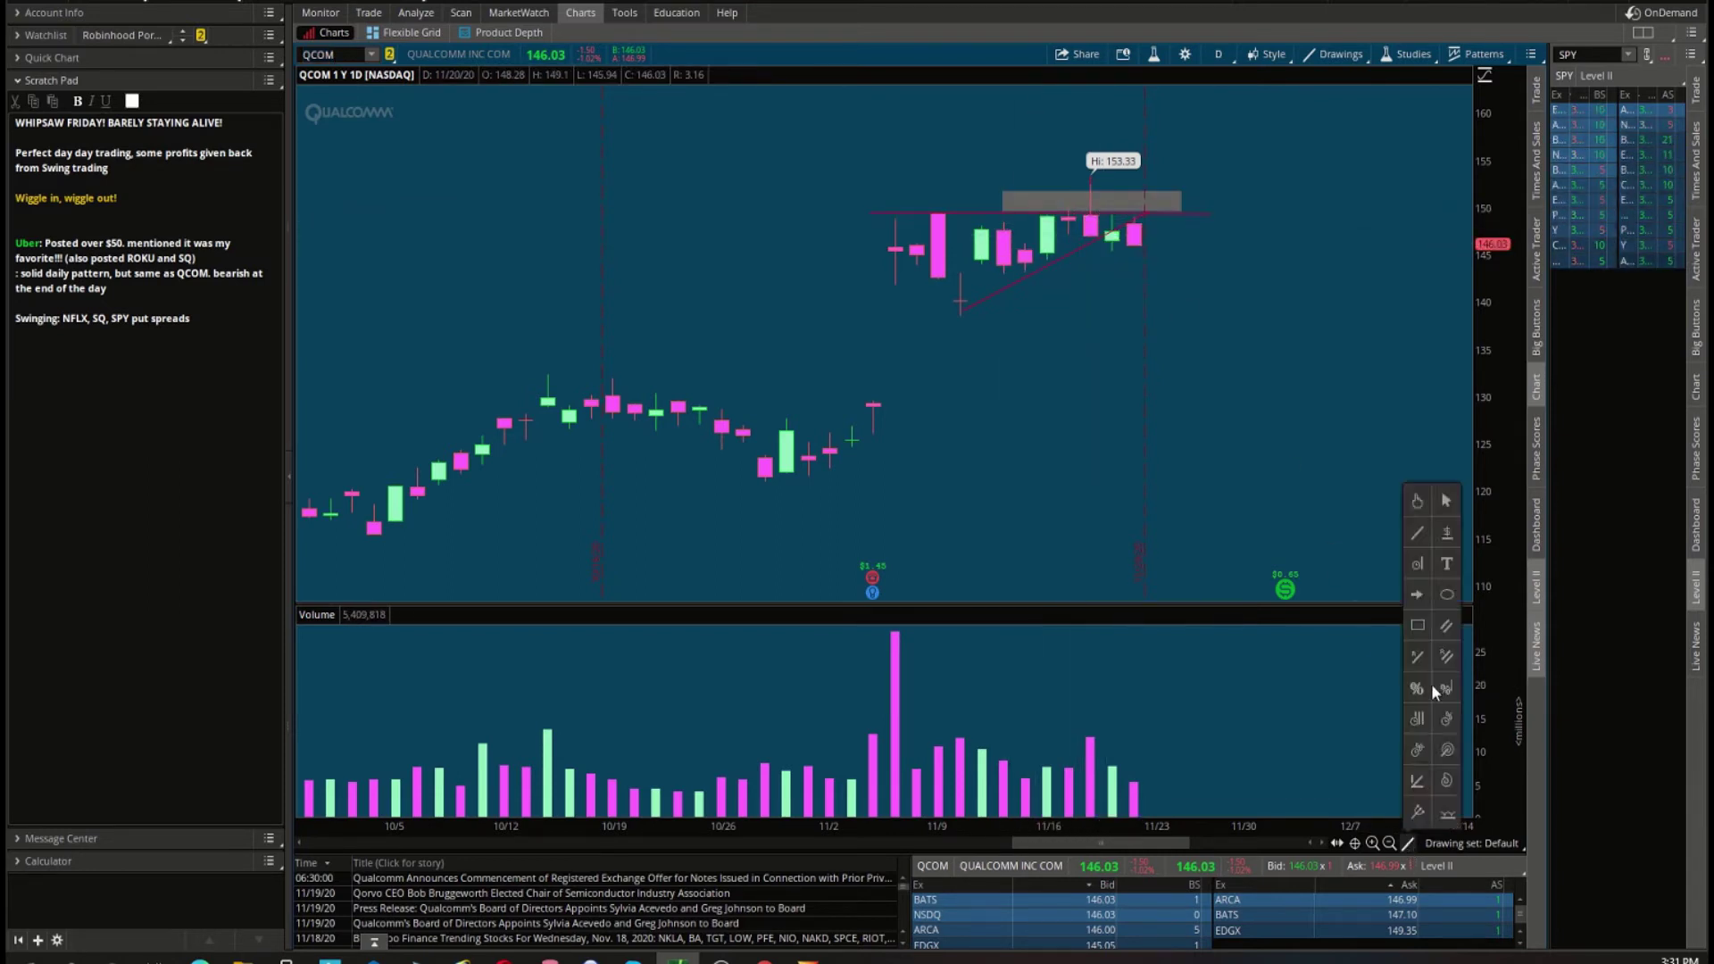
click(1447, 594)
click(1073, 203)
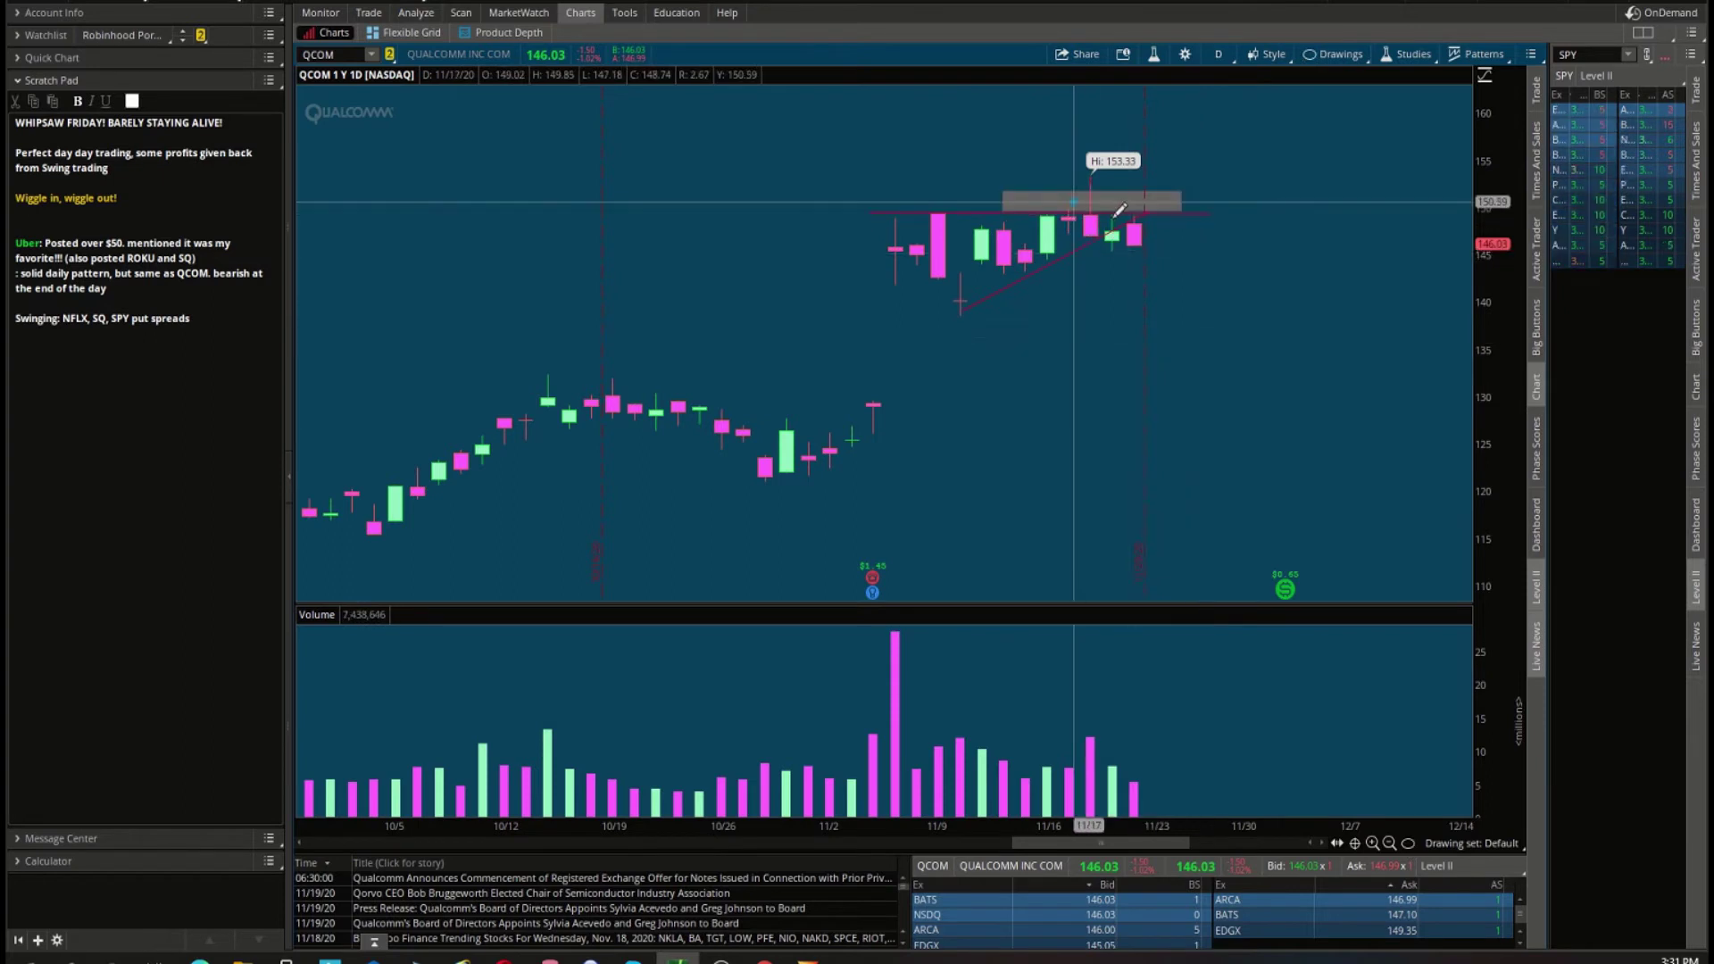
click(1113, 217)
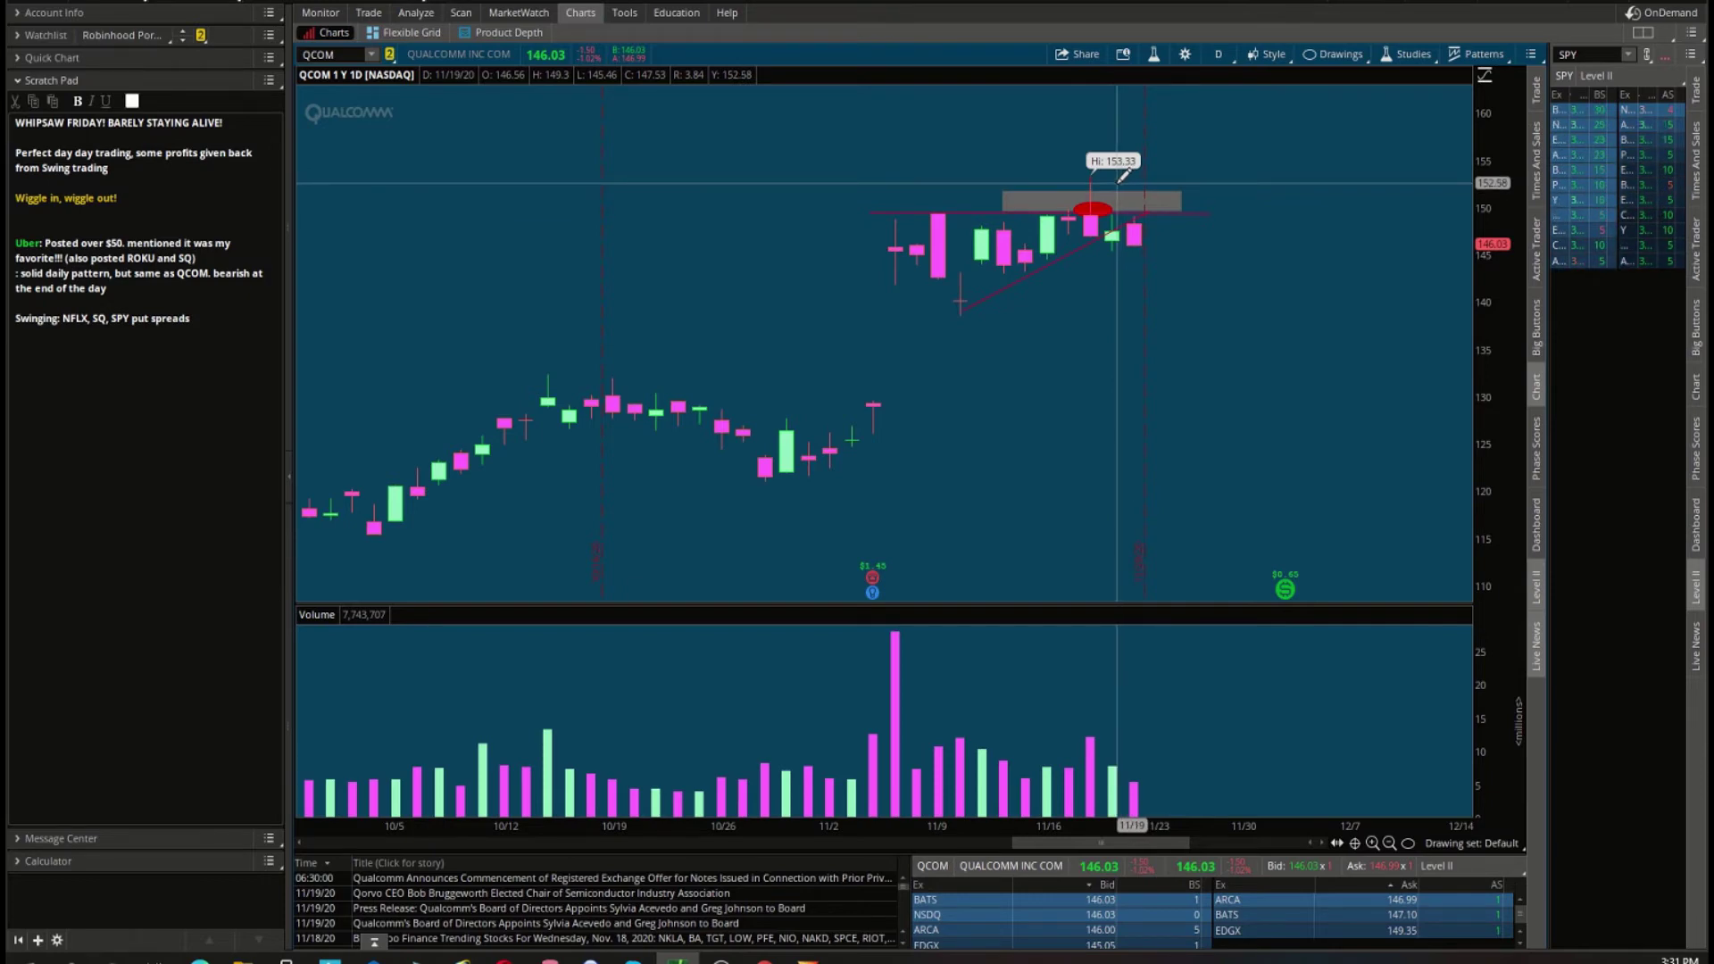
Open Activity and Positions and expand the QCOM option legs in the margin account.
scroll(1121, 164, down, 5)
click(322, 14)
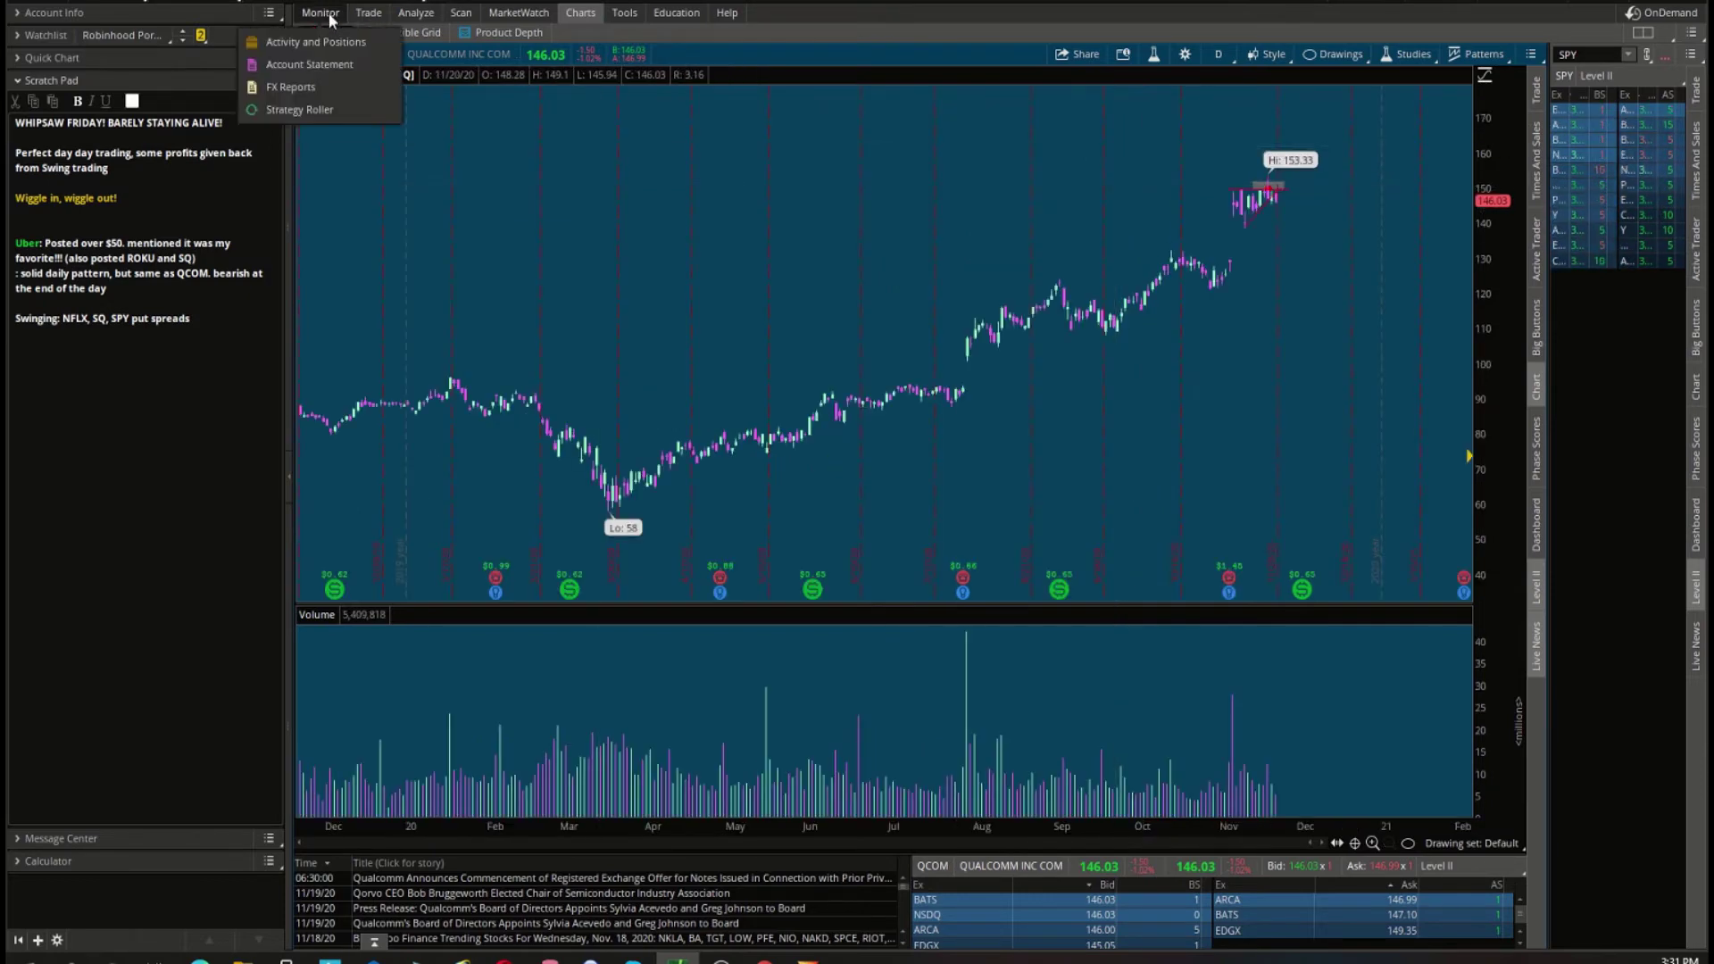
click(314, 42)
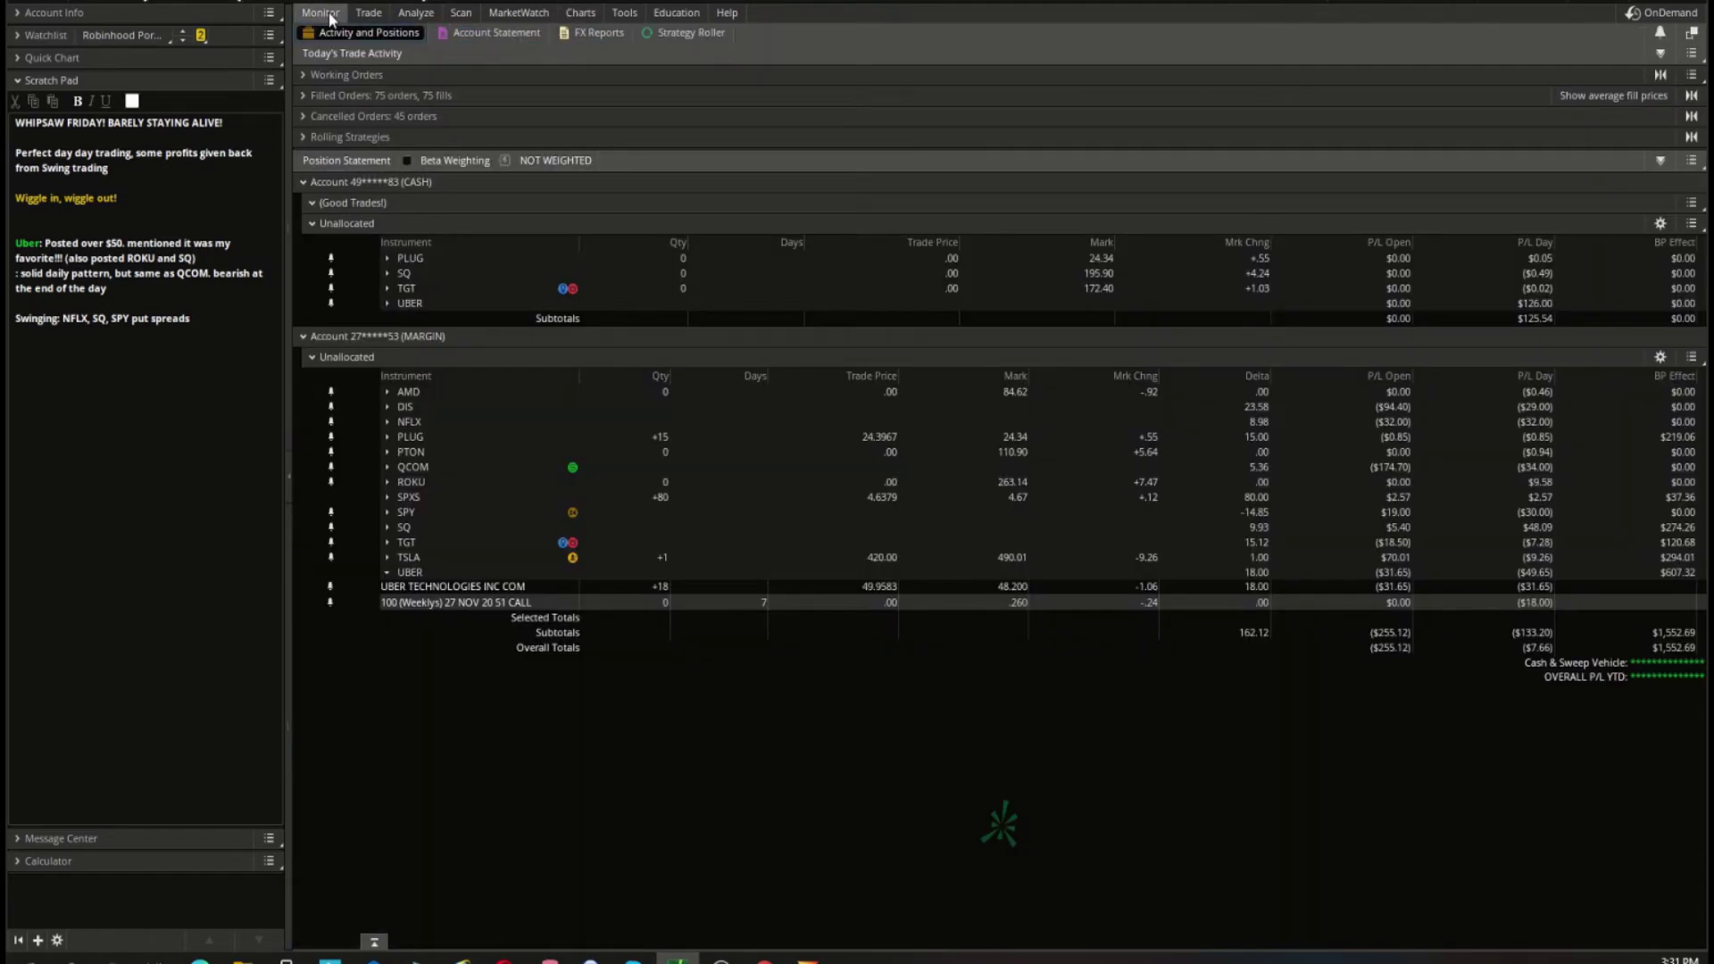
click(420, 468)
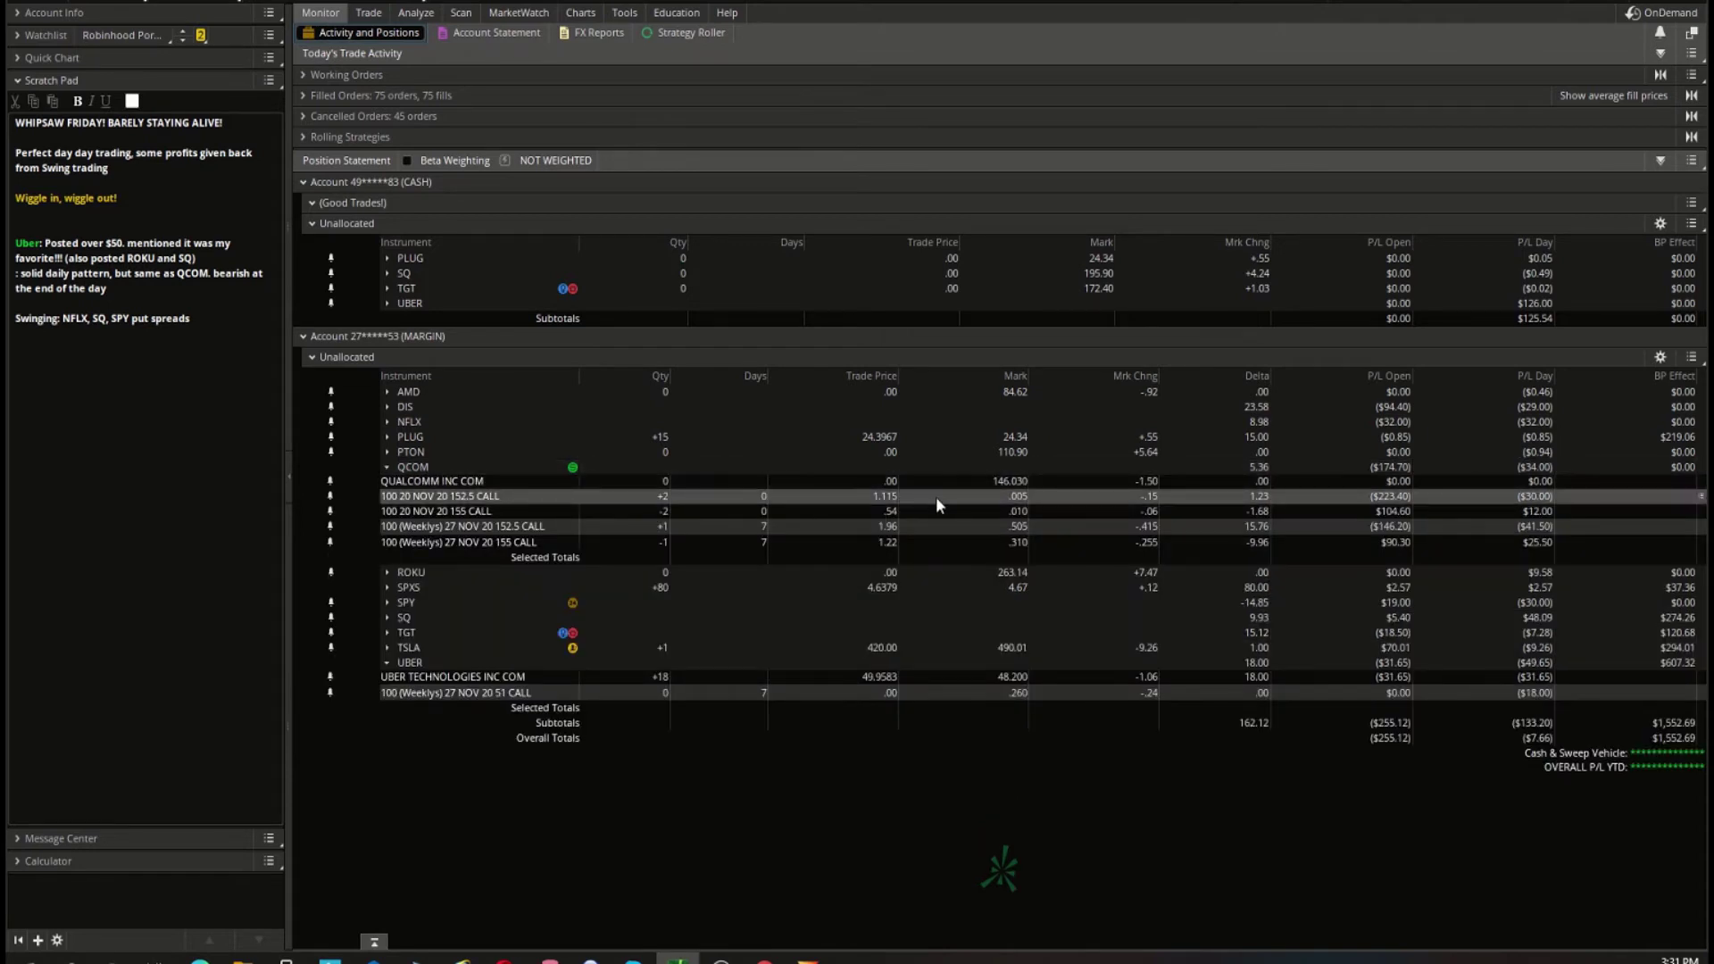
Load the NFLX chart in the 1 D : 1m time frame and examine the rally between about 12:00 and 13:45.
click(578, 18)
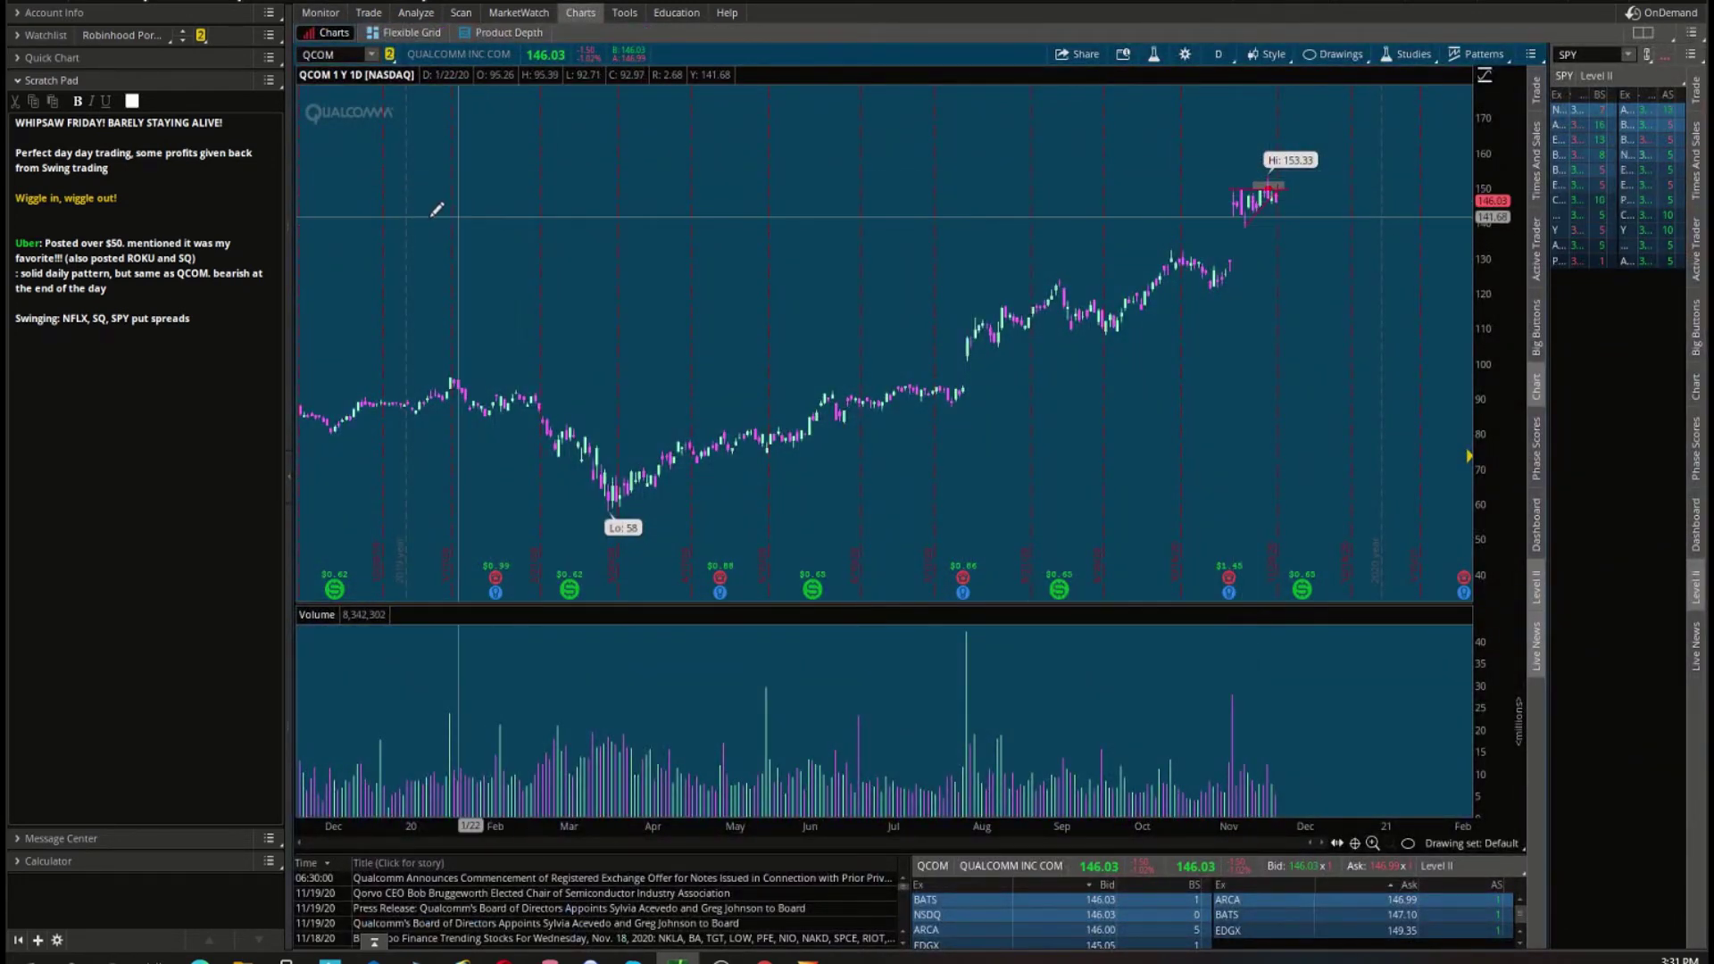
click(335, 55)
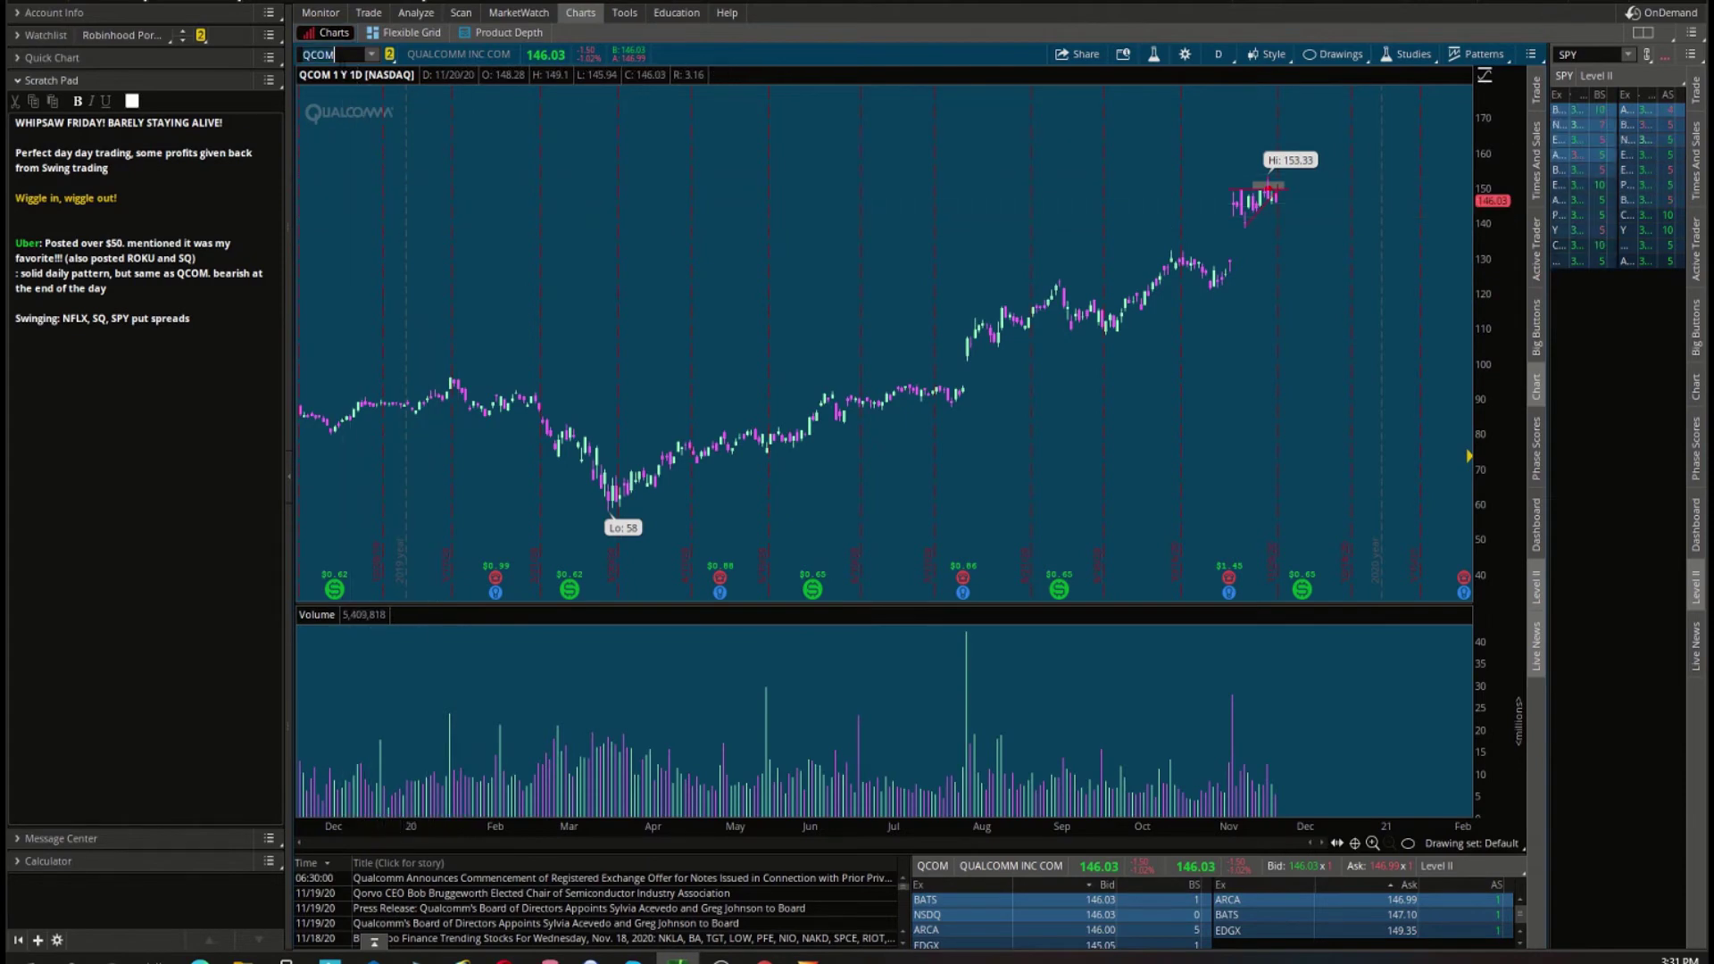
key(Return)
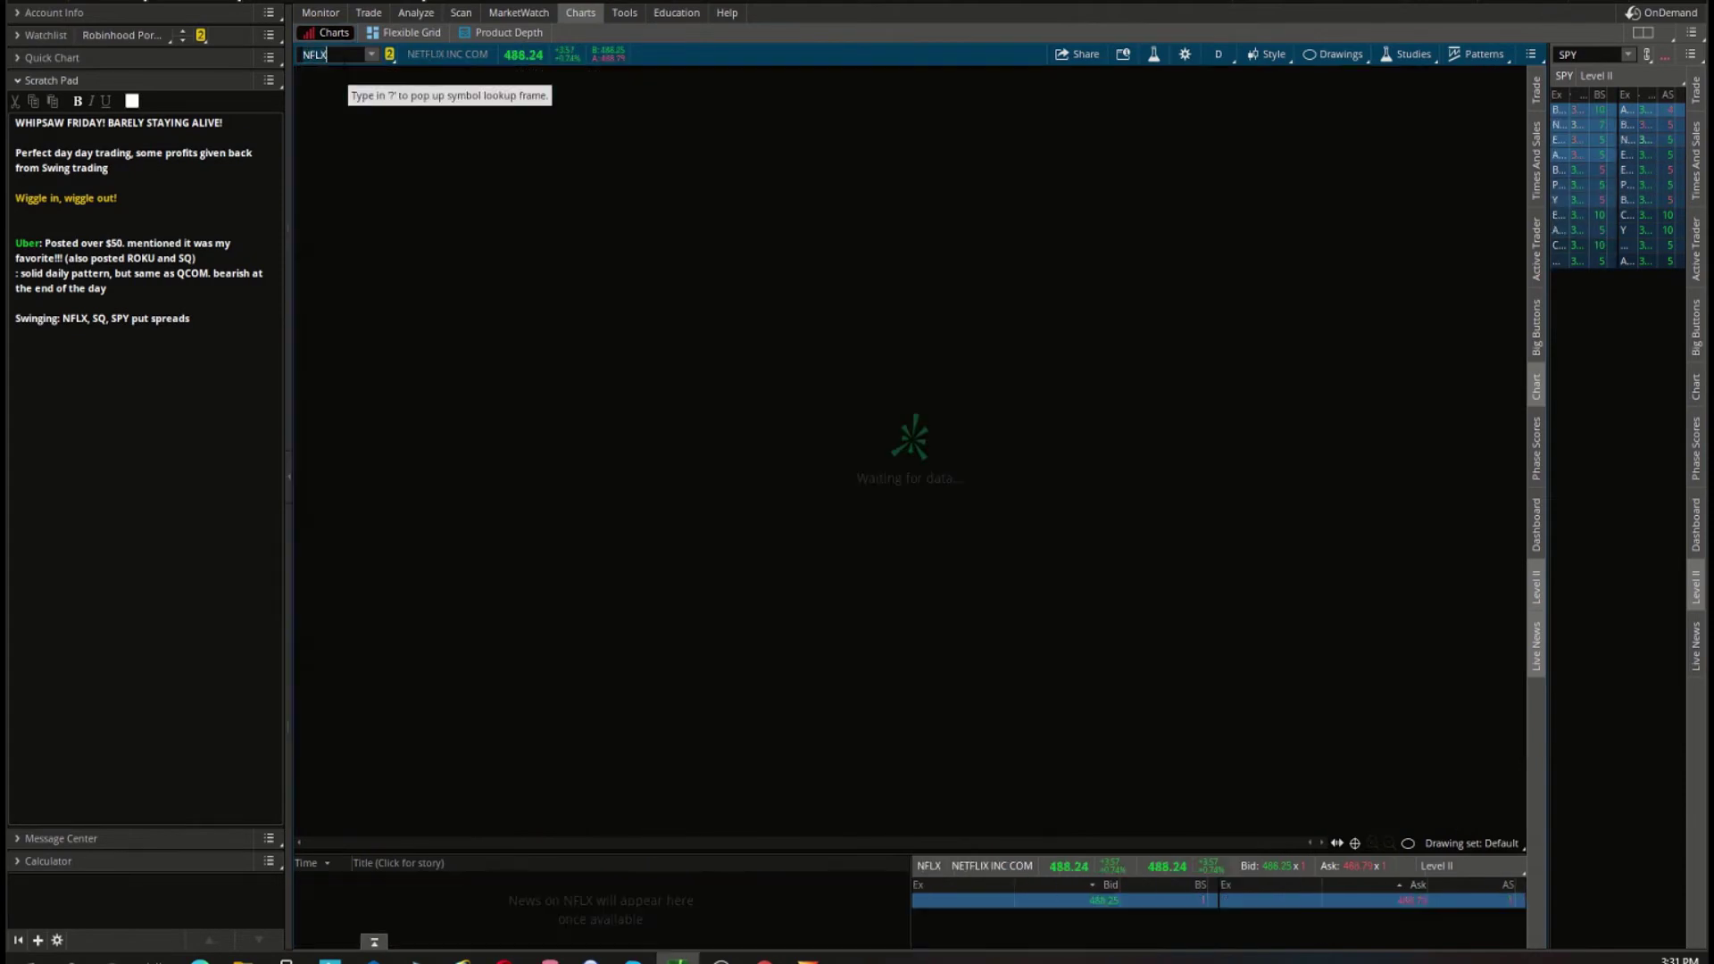
click(1219, 54)
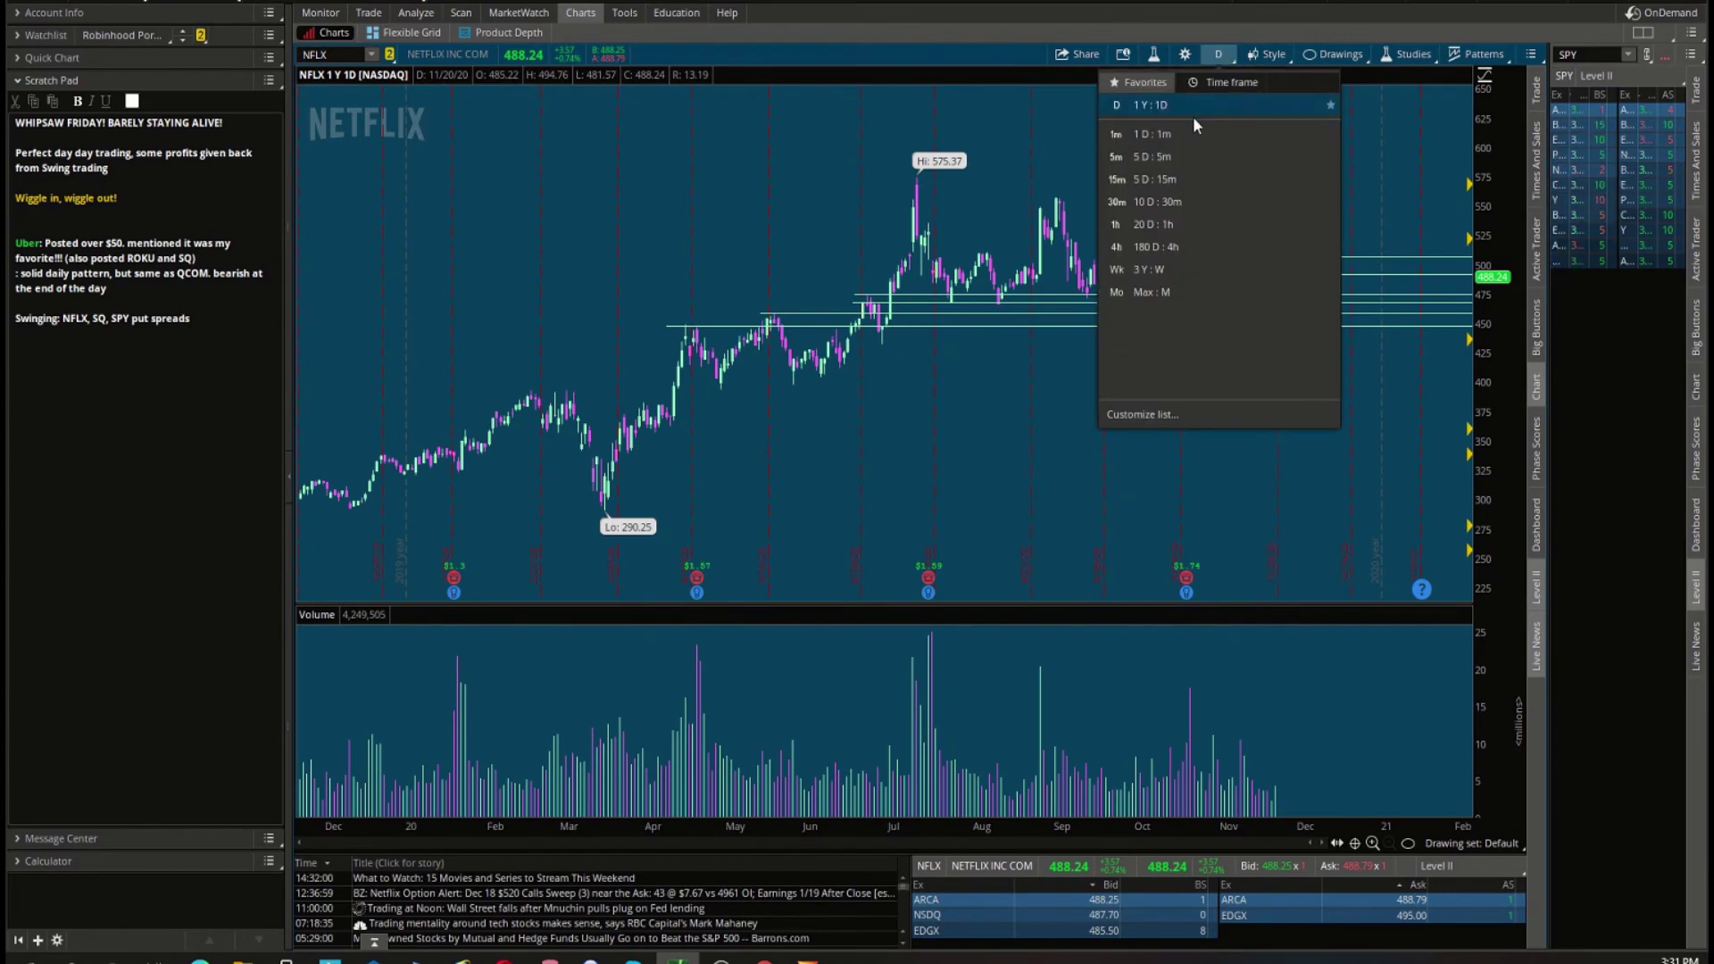
click(1173, 136)
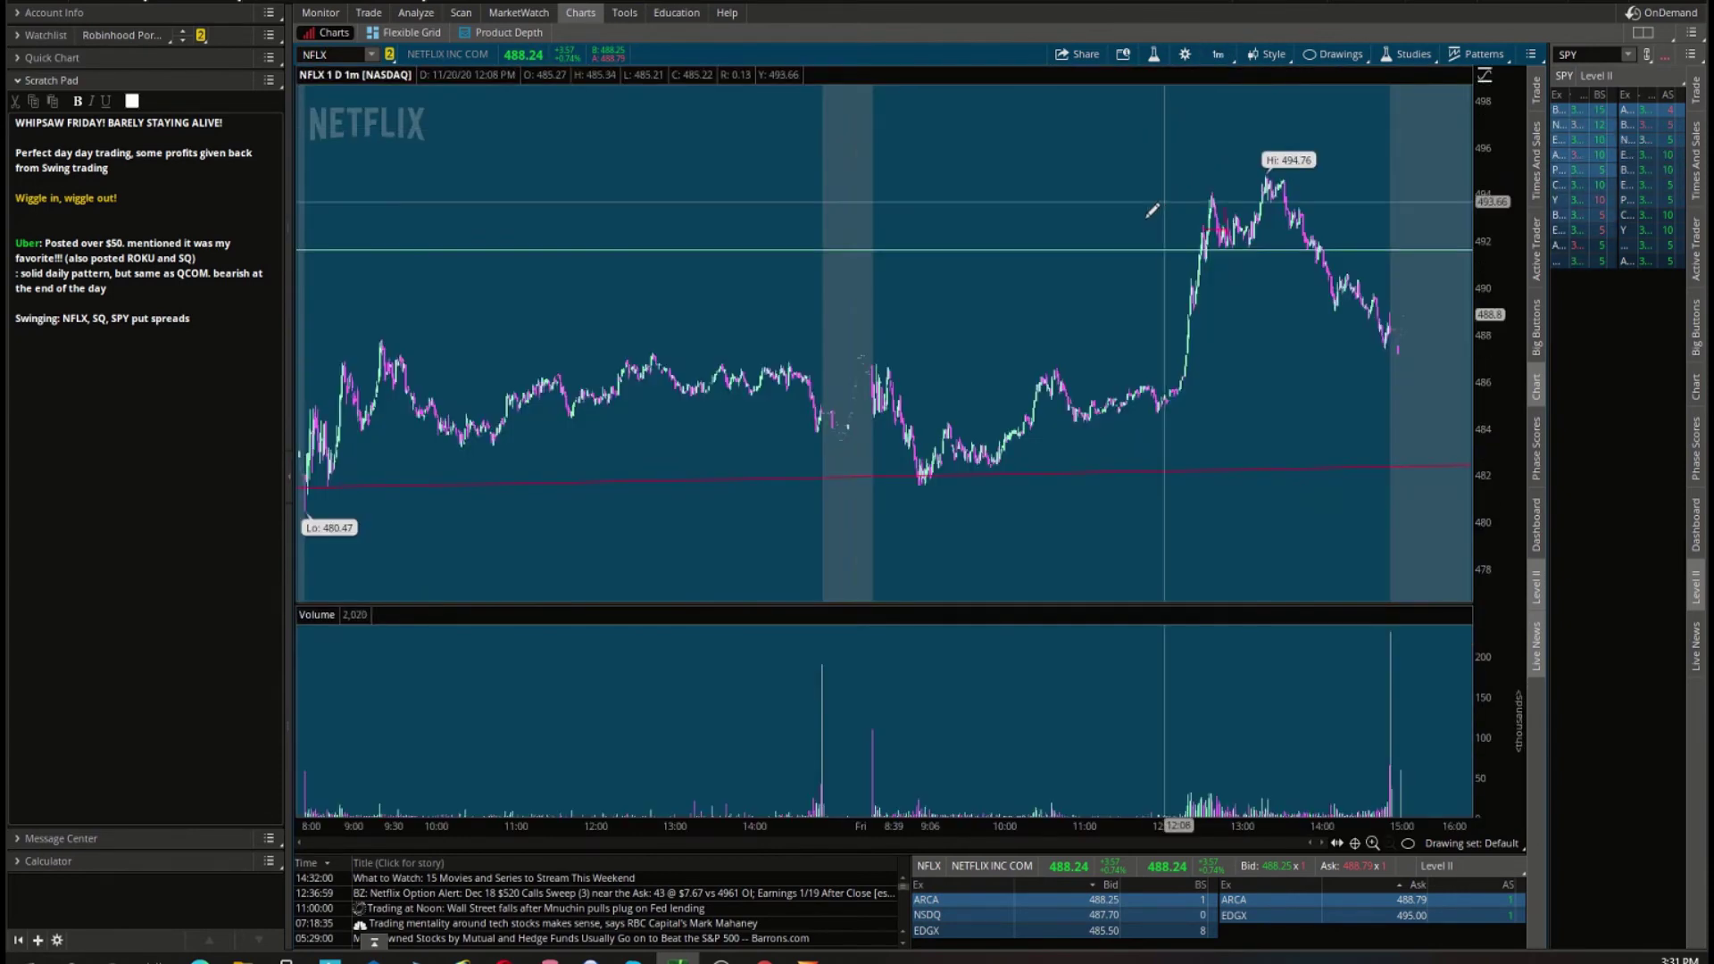
drag(1146, 212, 1295, 190)
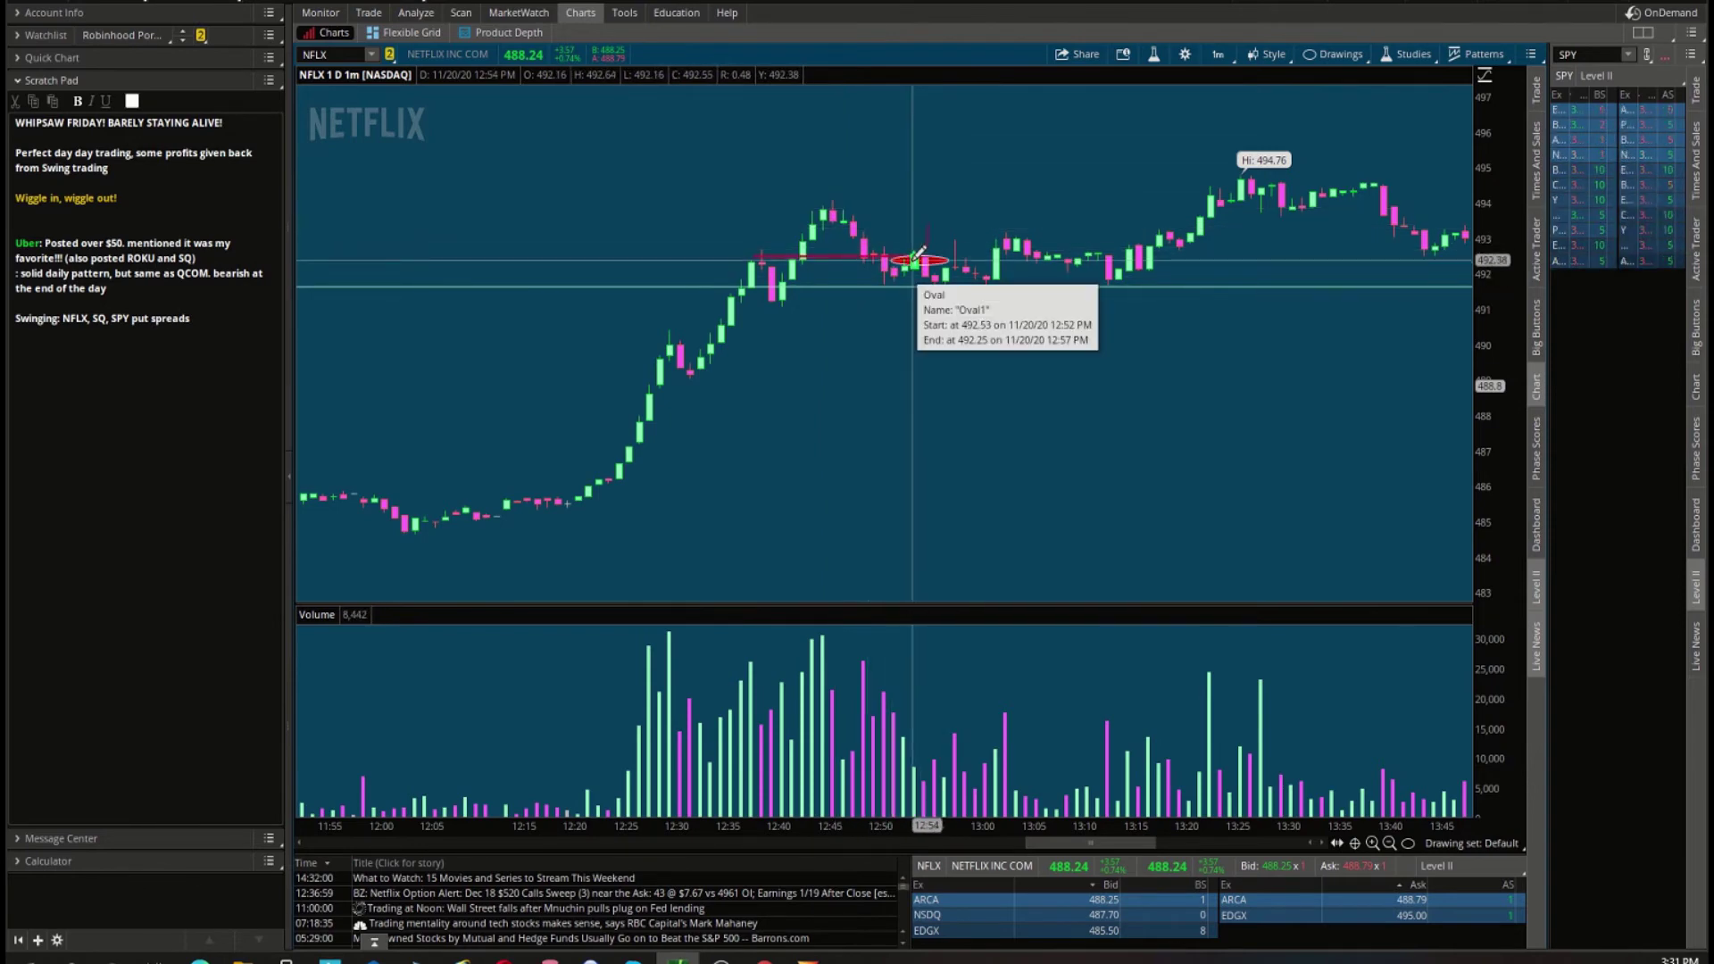
Check the open NFLX call option legs in the Trade view with the option chain.
click(331, 4)
click(928, 322)
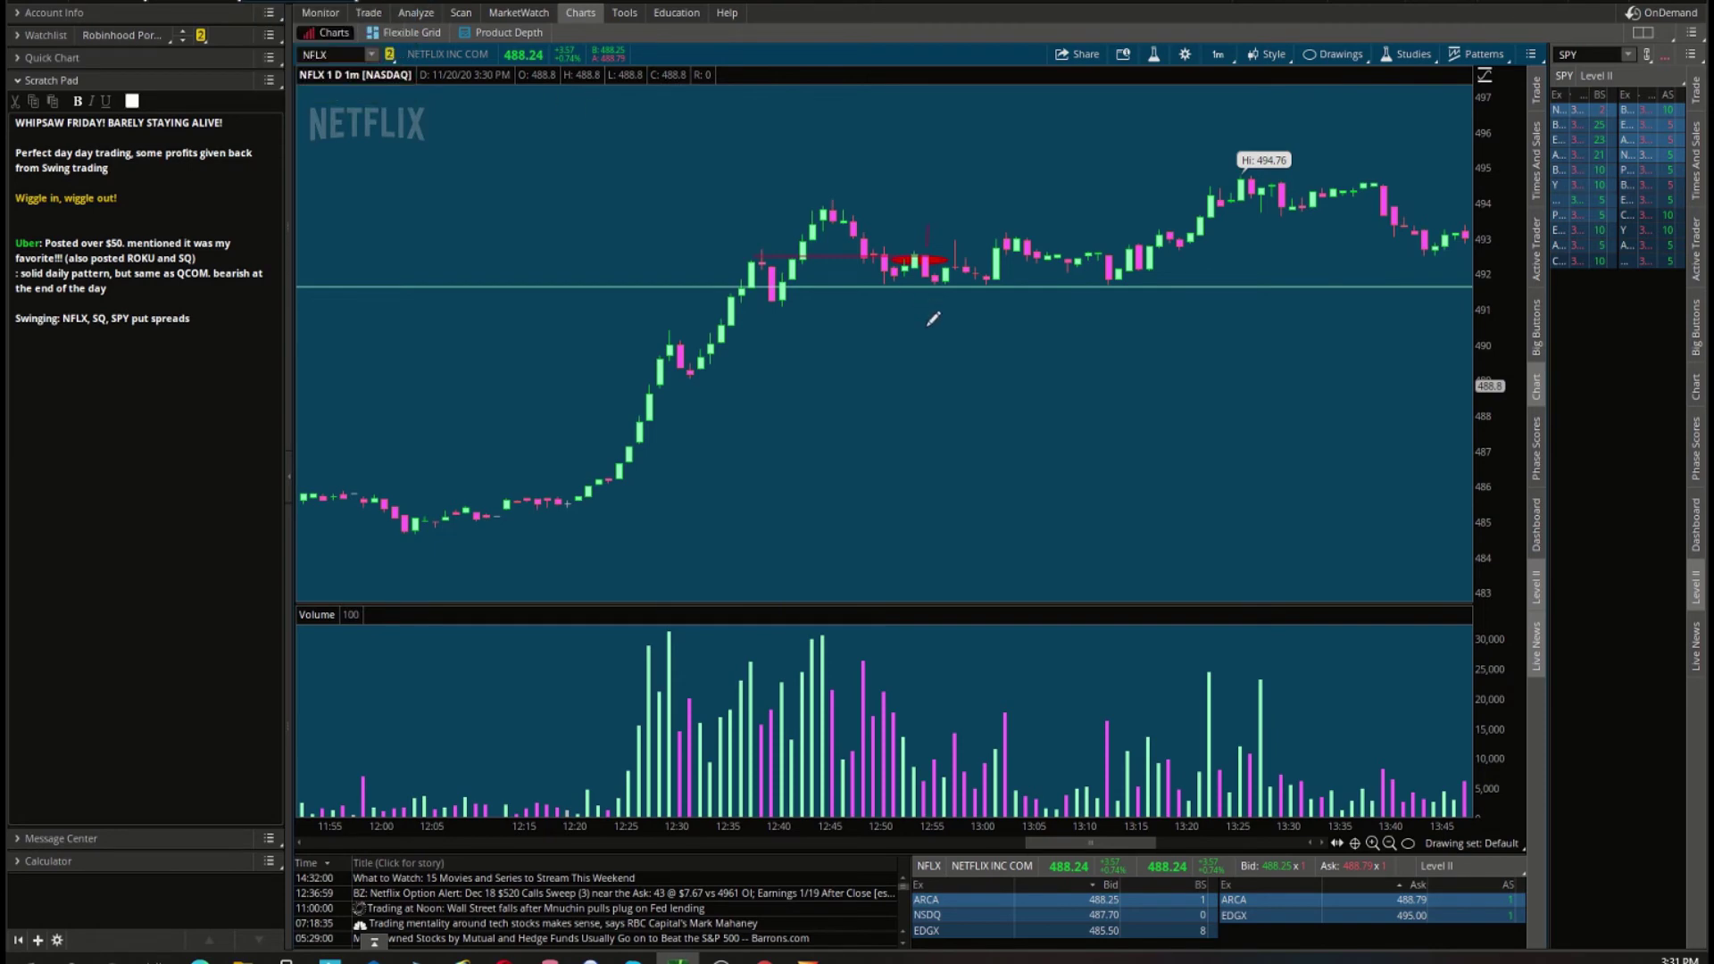
click(369, 14)
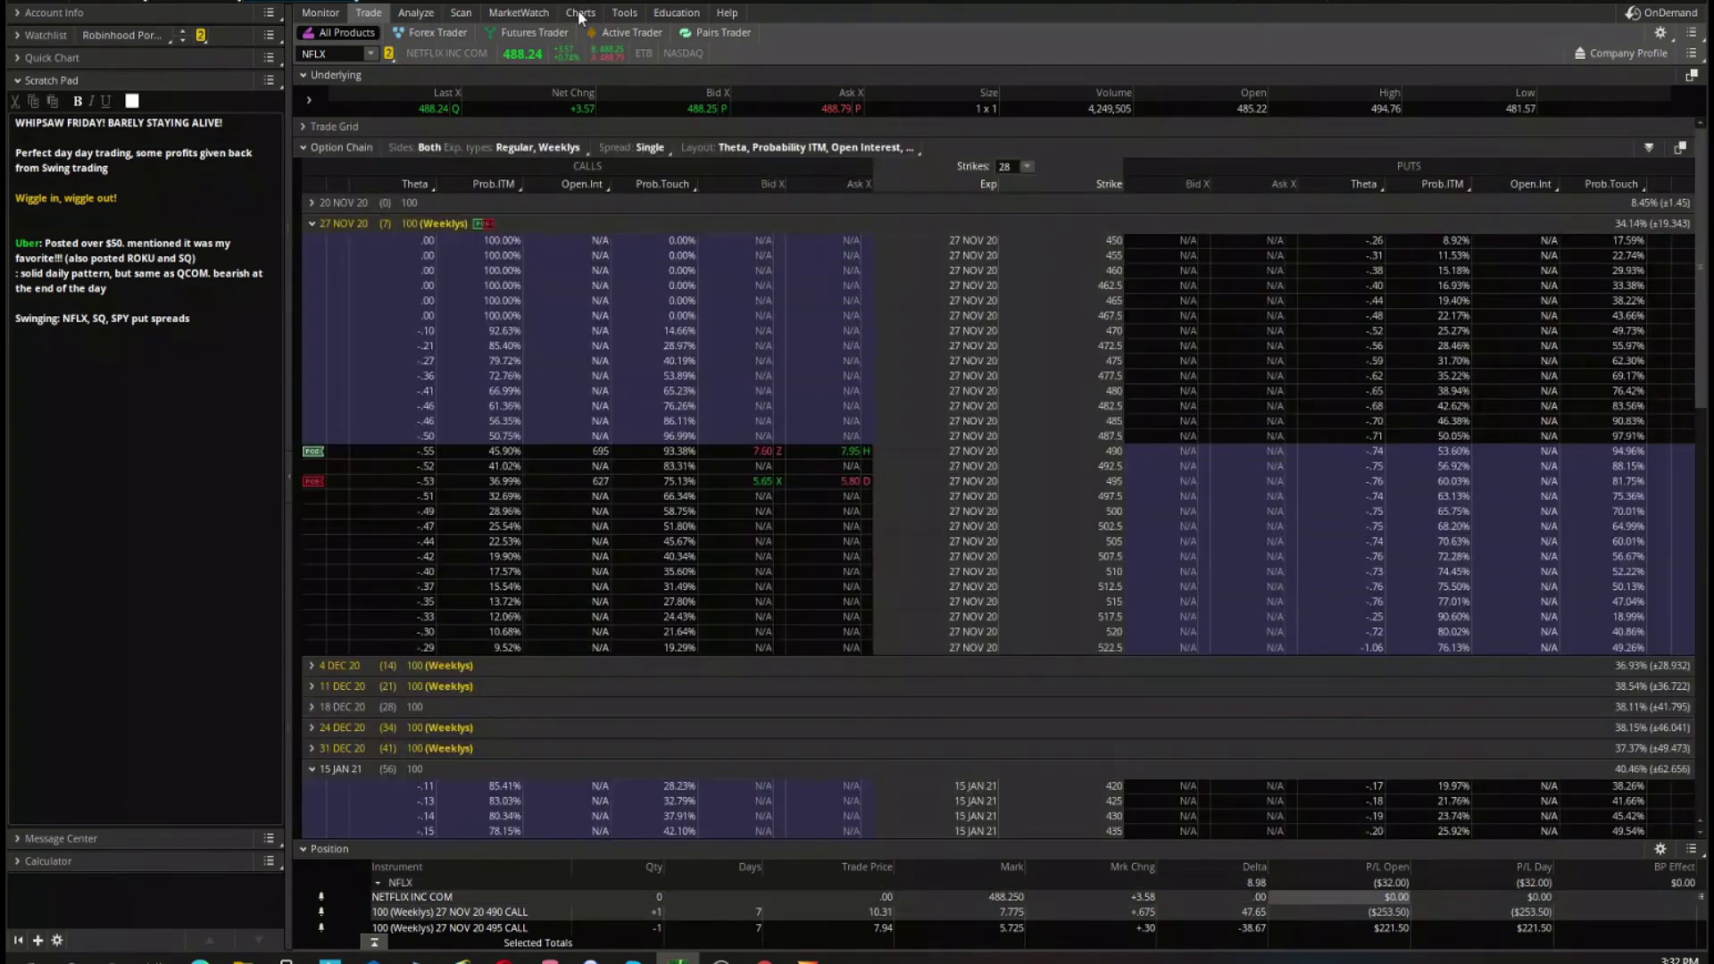
Load the SQ one-minute chart and mark the morning breakout shortly before 8:45 with an ellipse at about 194.
click(580, 12)
scroll(899, 169, down, 5)
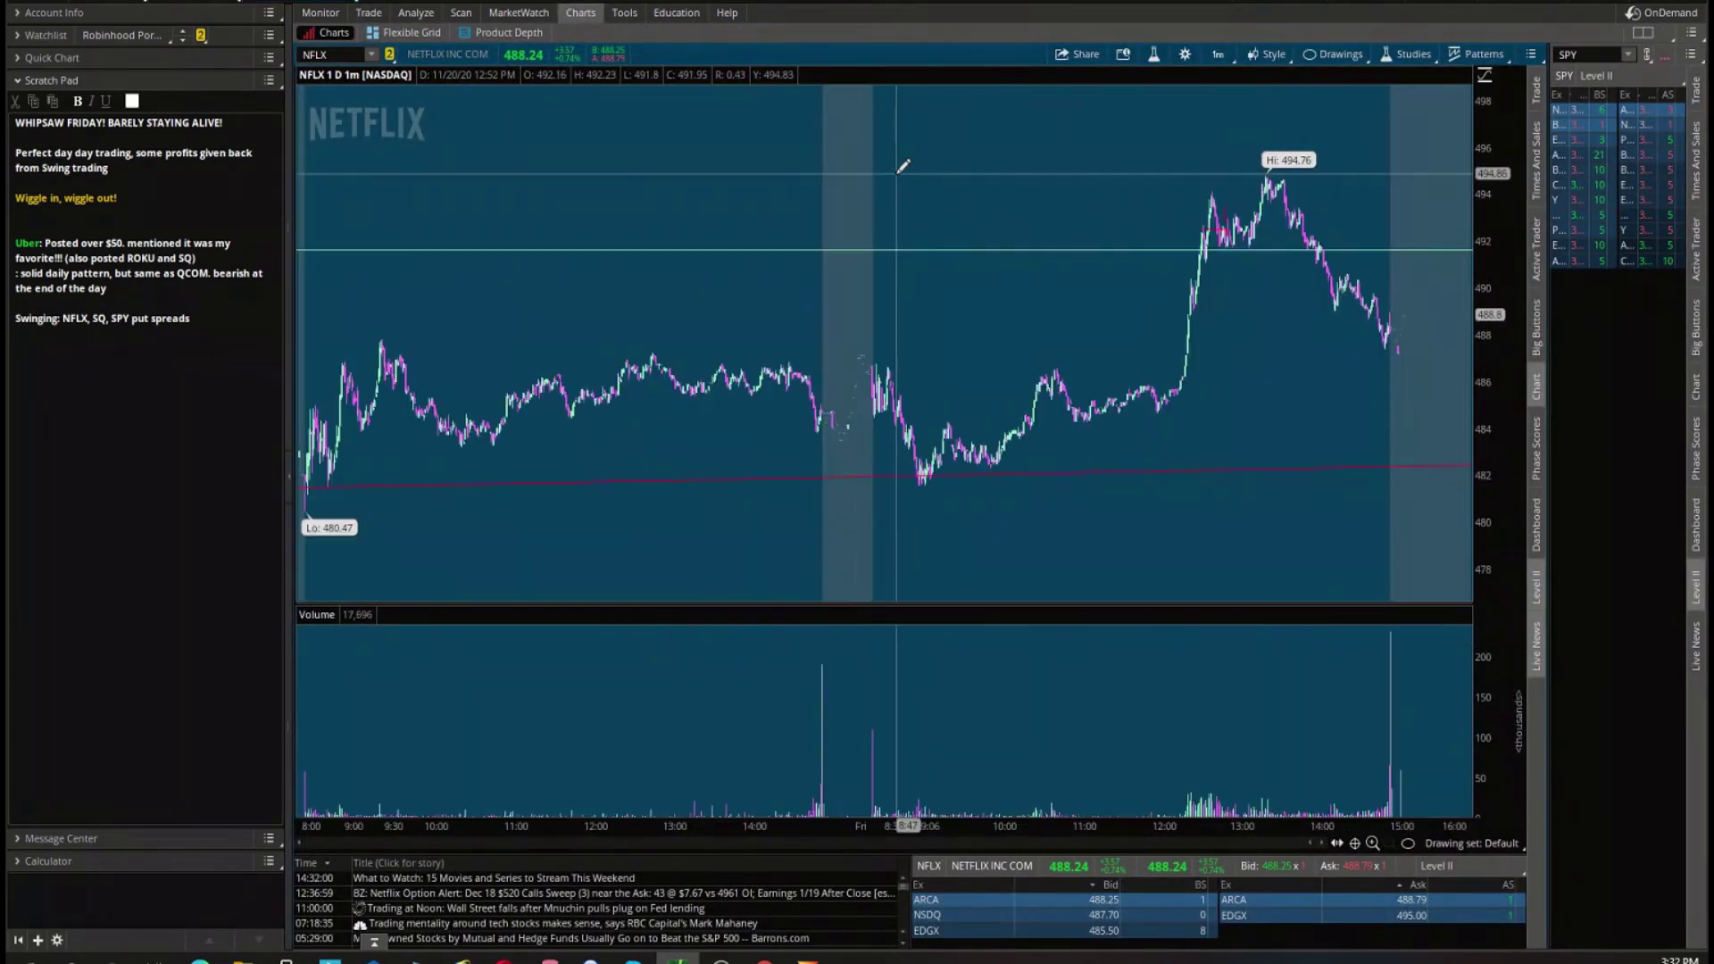
text(sq)
key(Return)
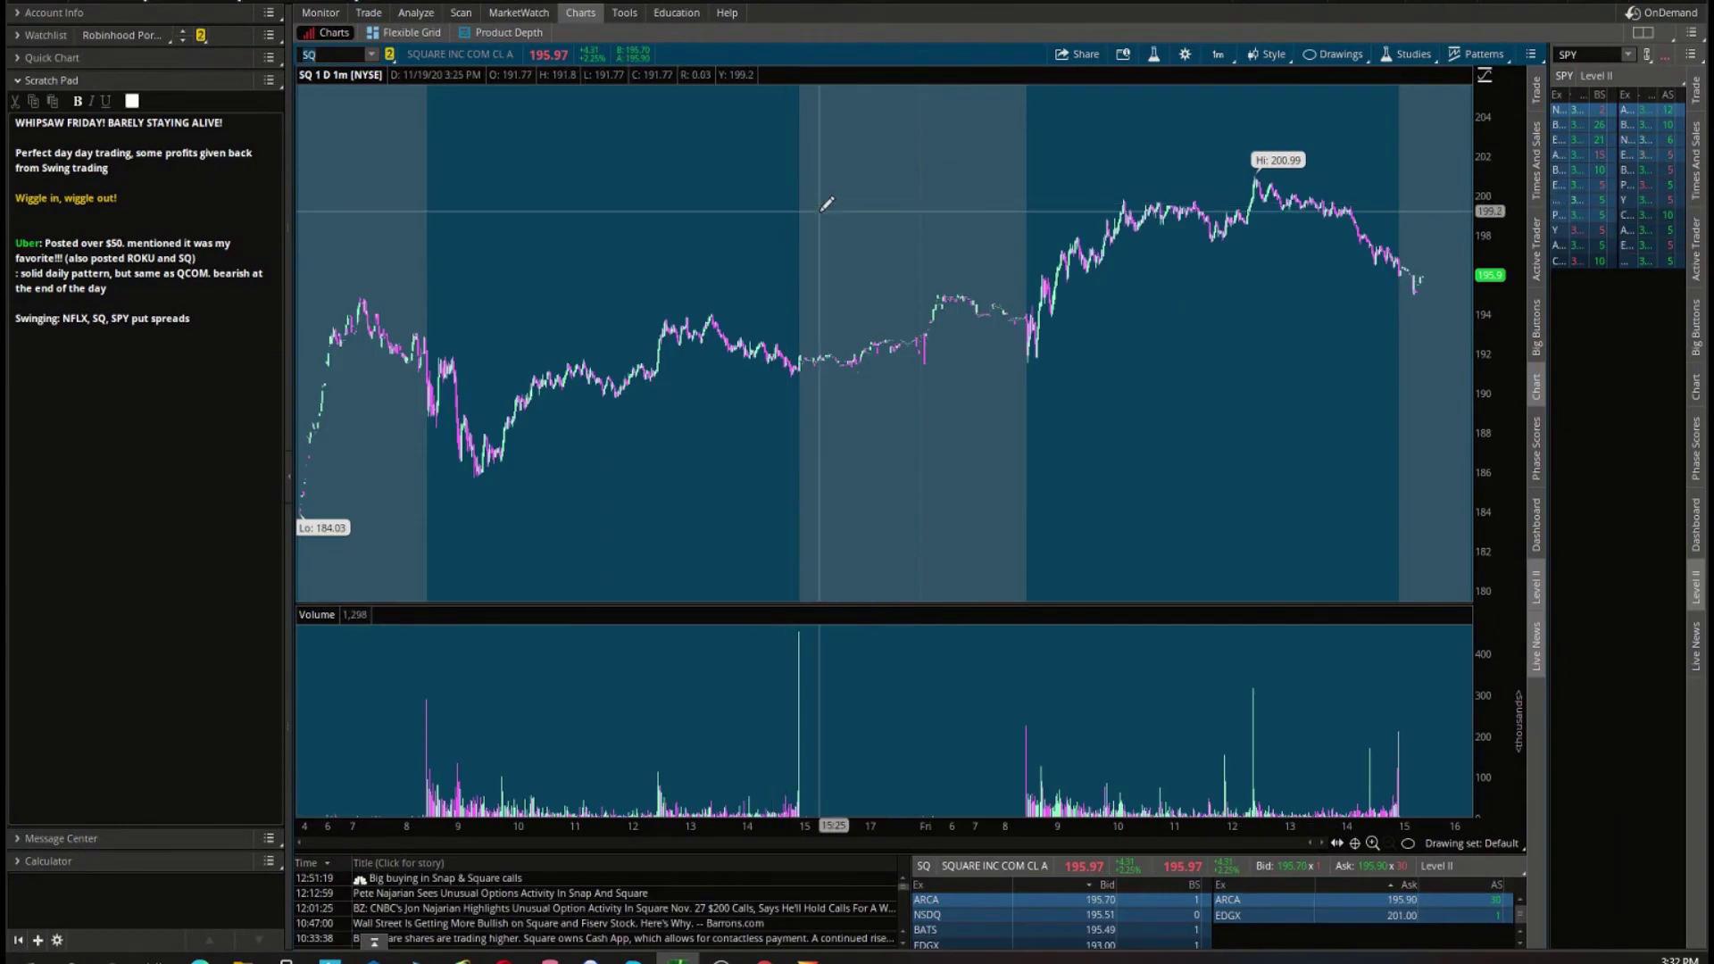
drag(905, 215, 1262, 223)
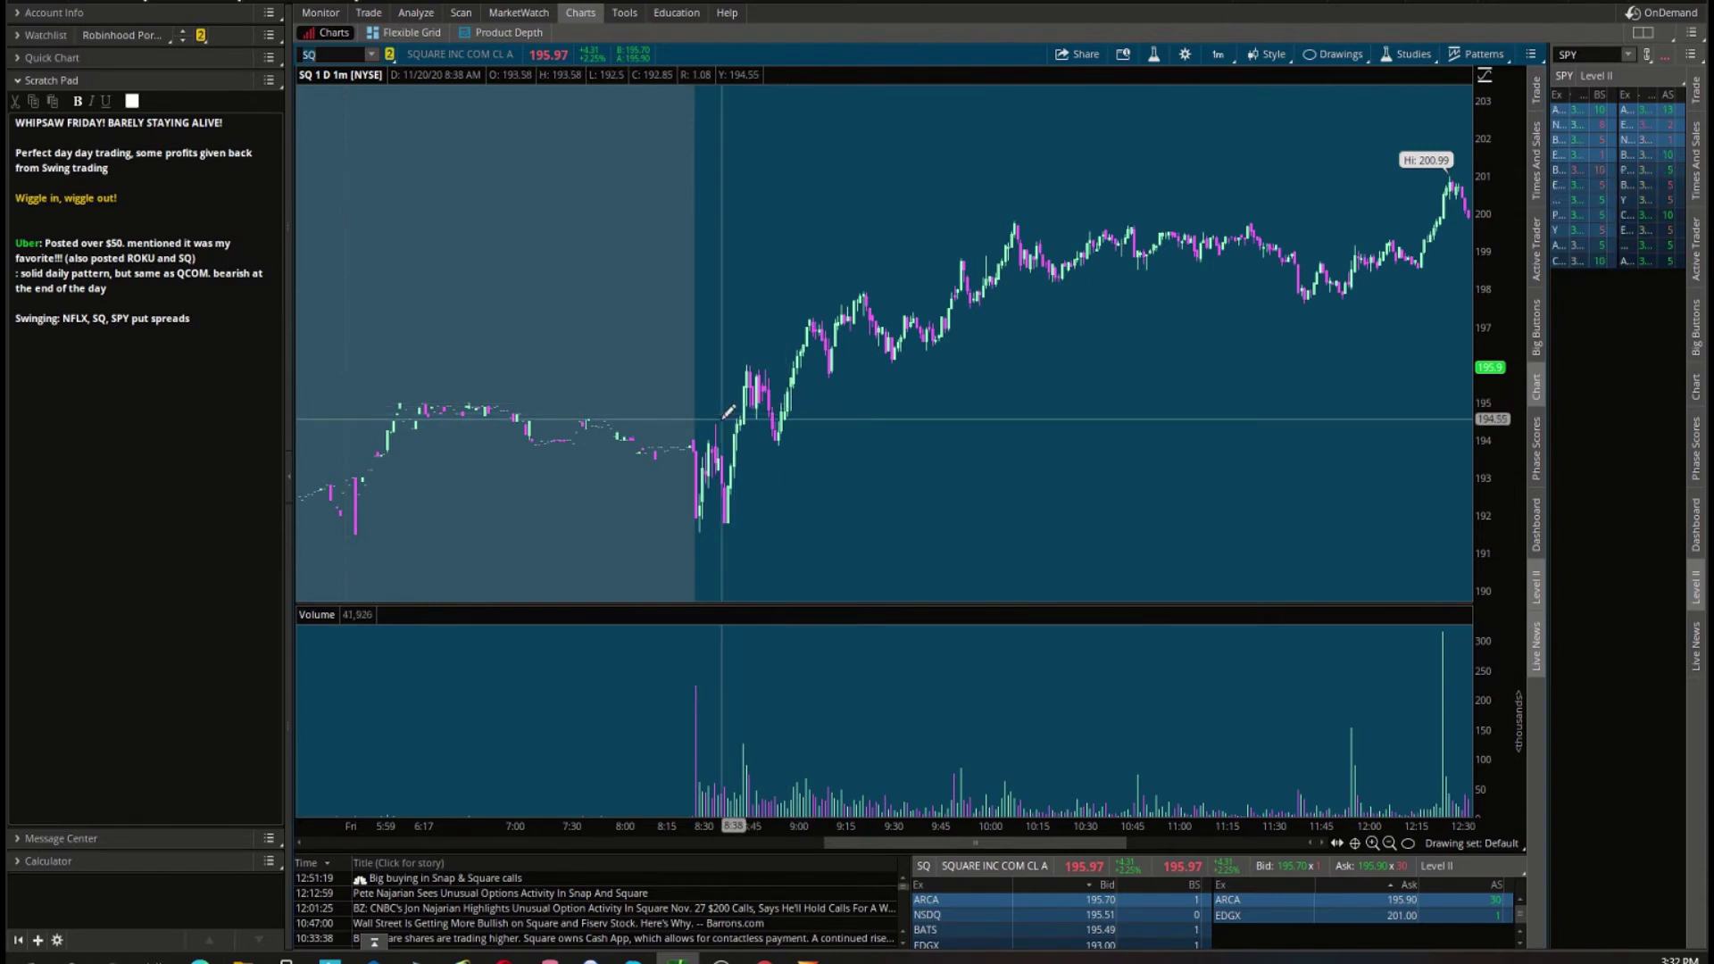
drag(724, 417, 776, 447)
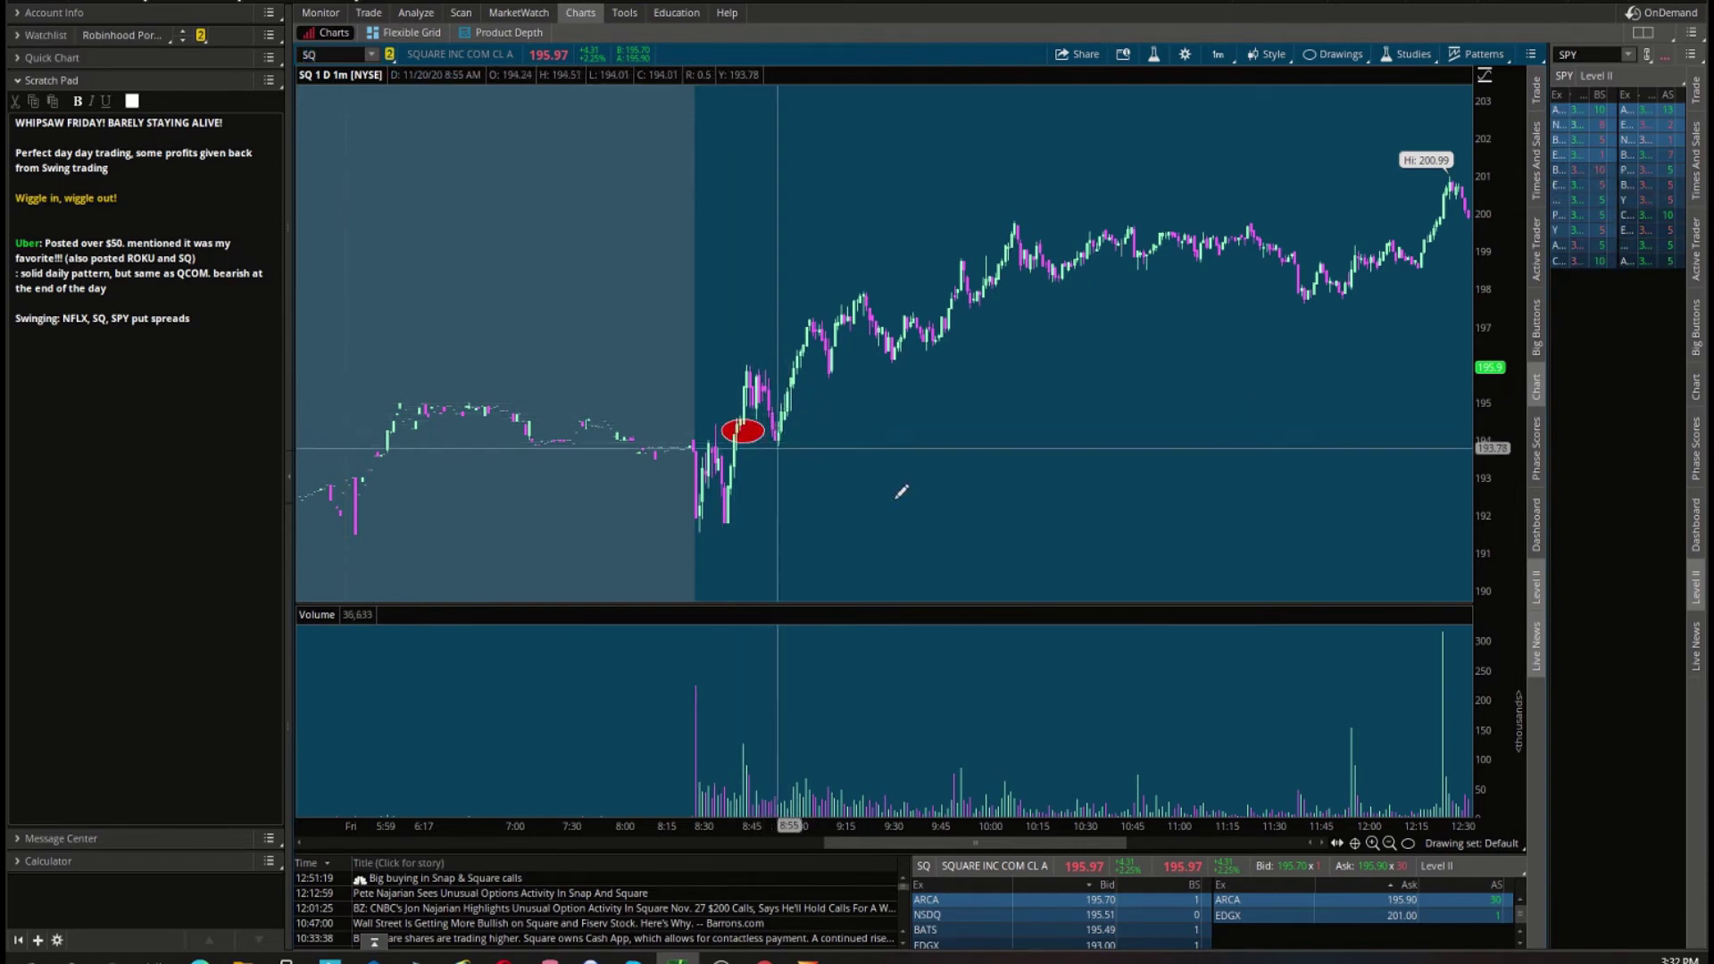
scroll(907, 503, down, 5)
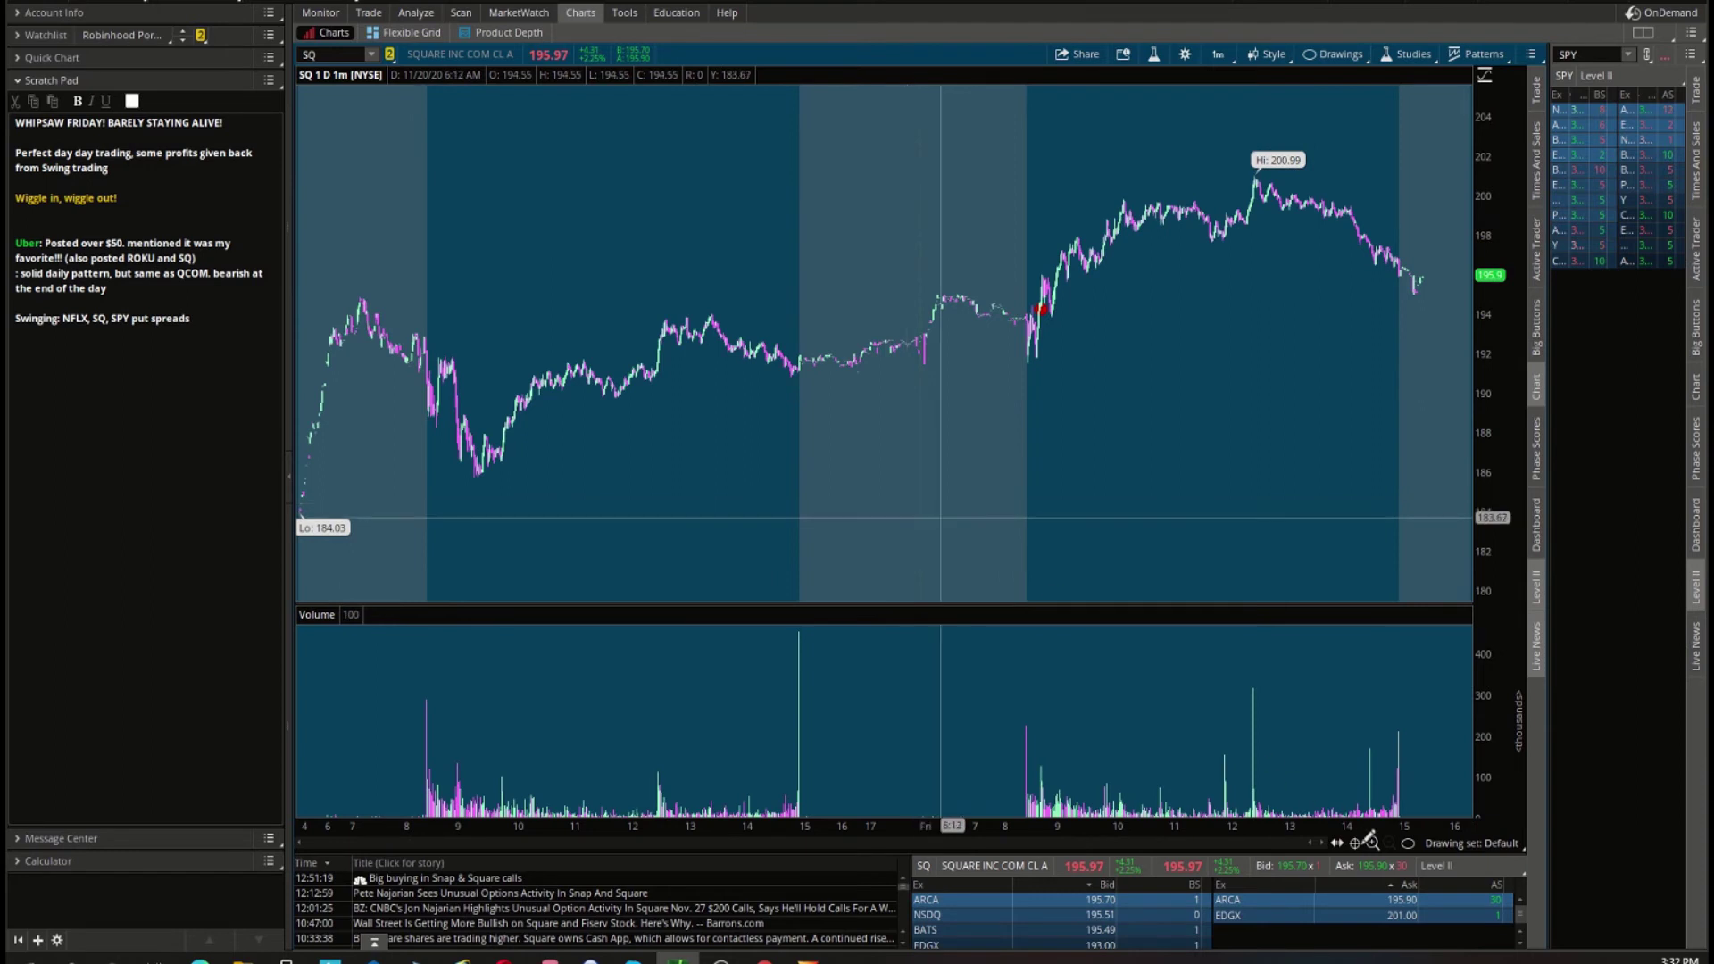
click(1408, 843)
click(1427, 542)
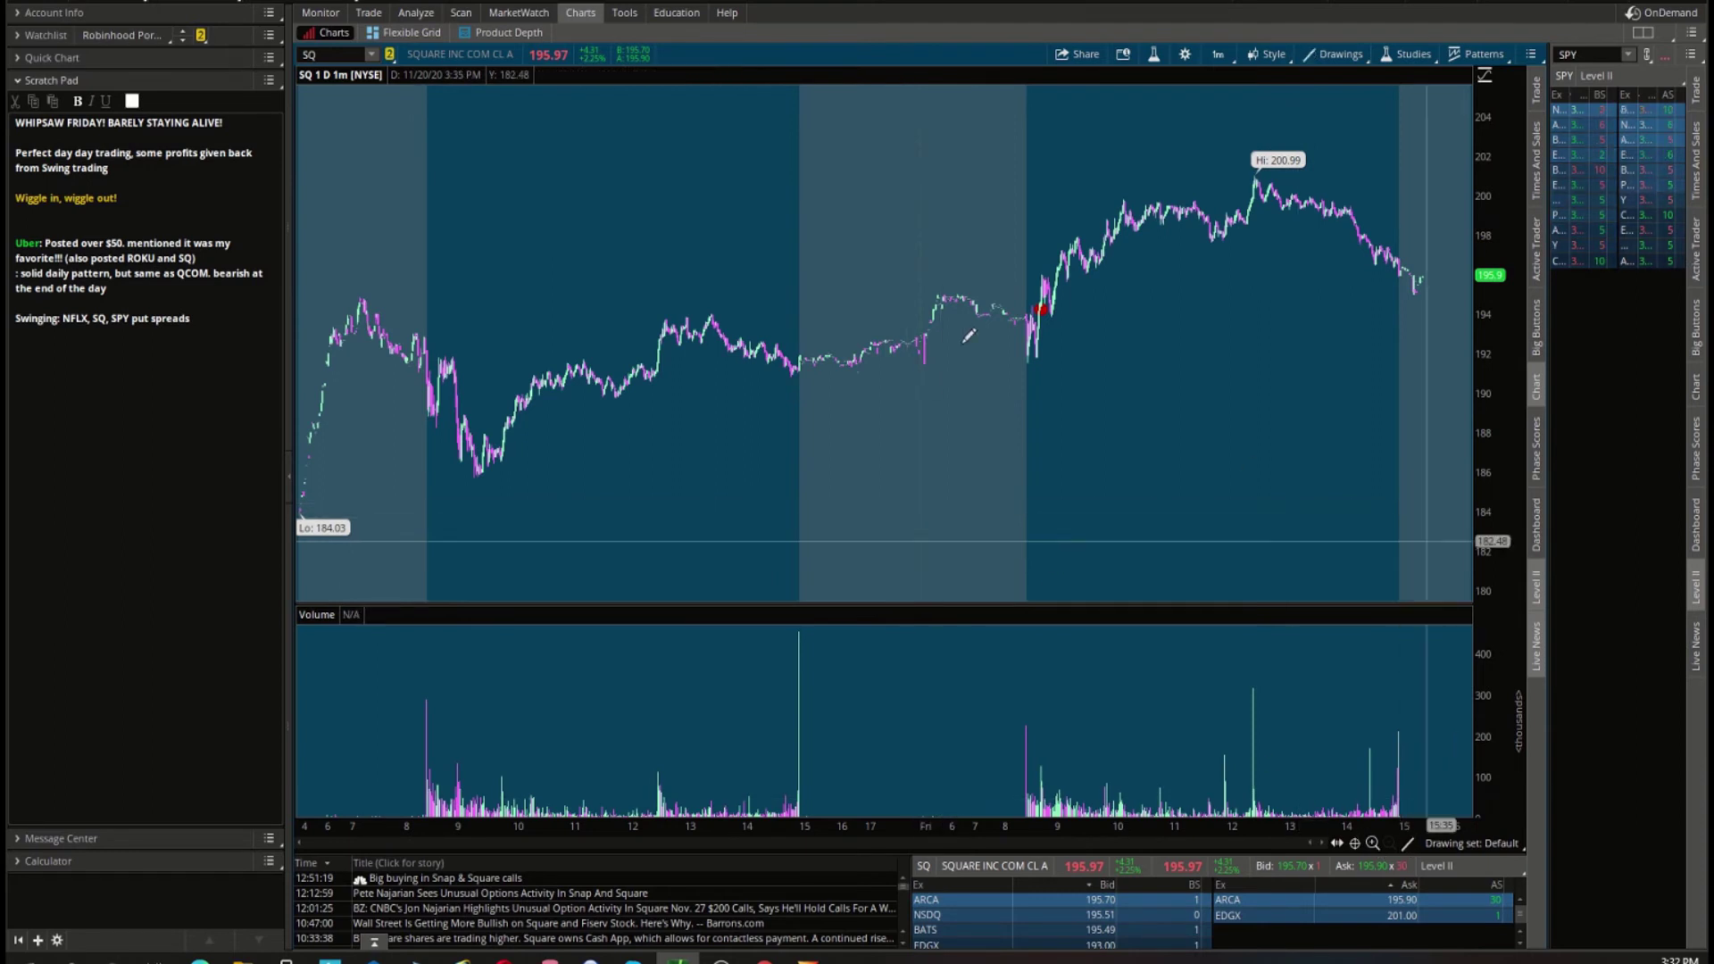
click(1039, 307)
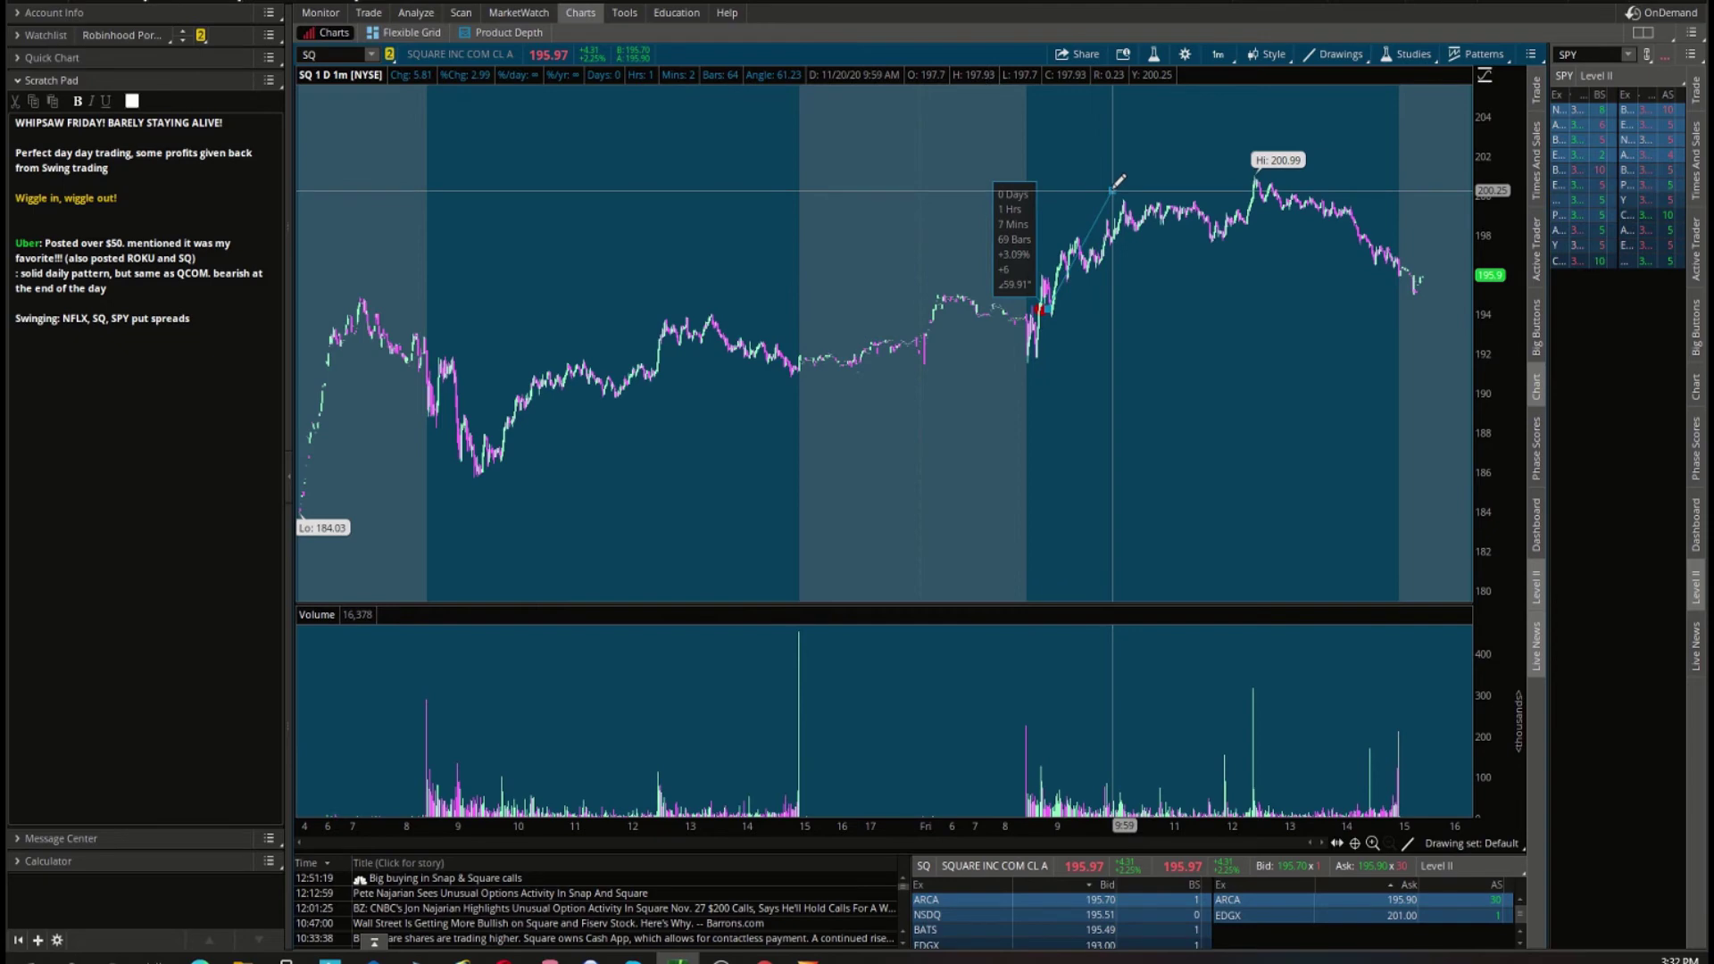
key(Escape)
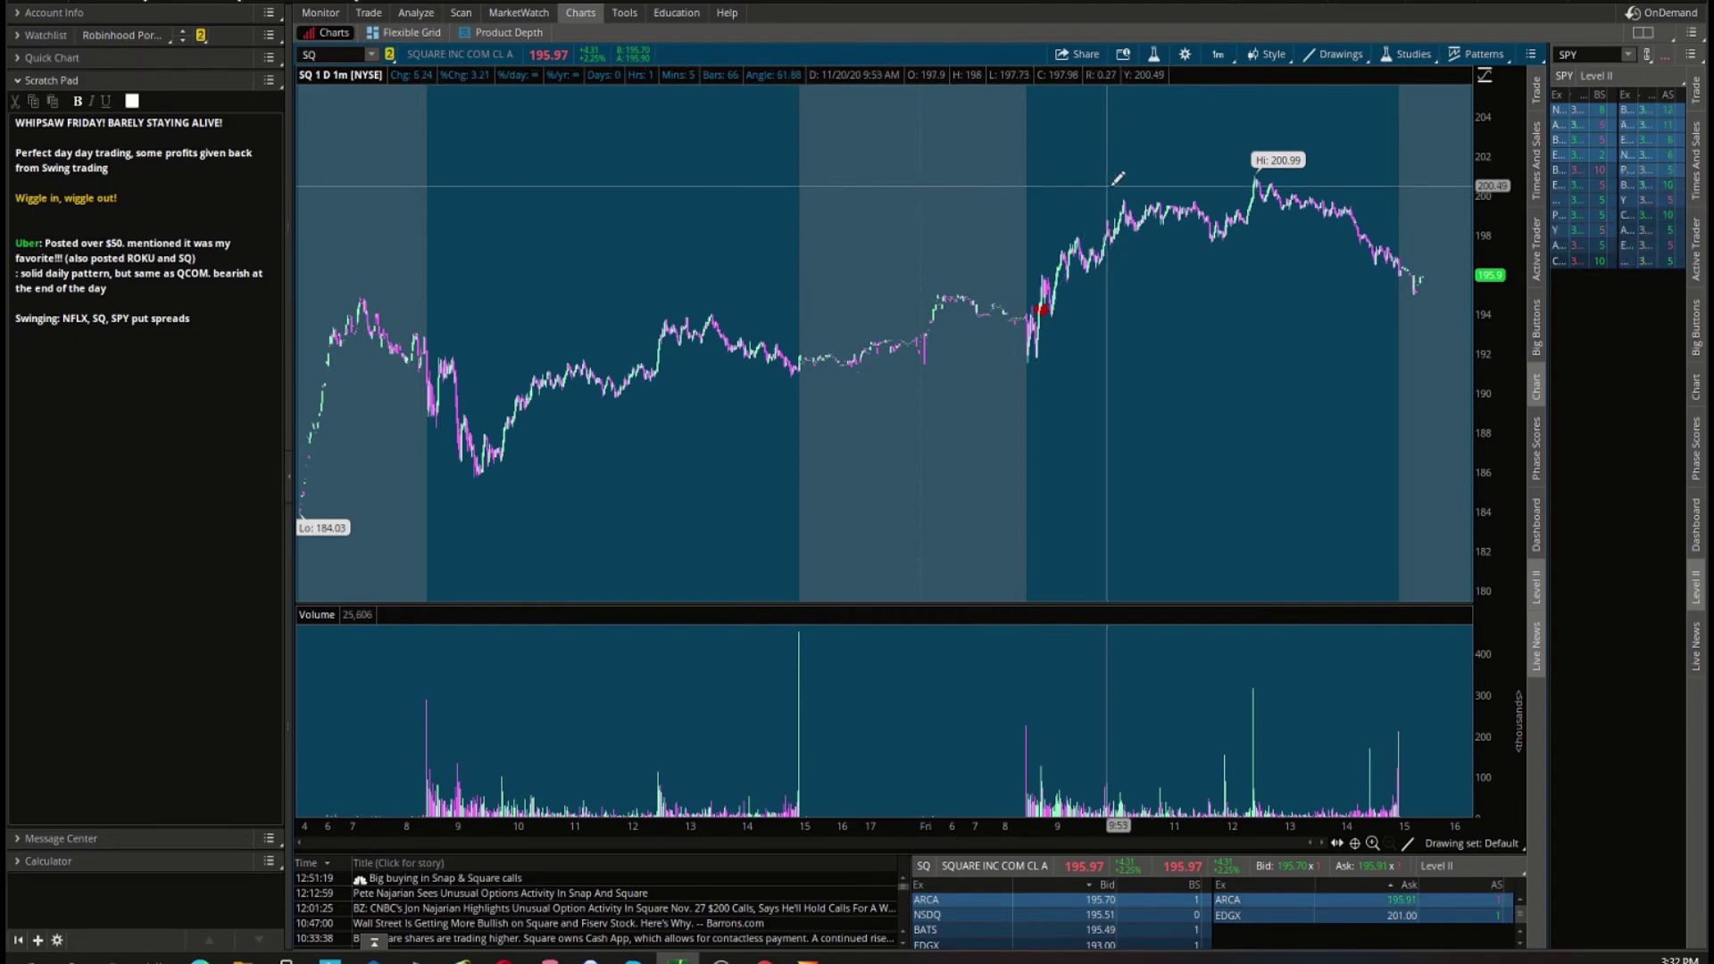
Check the SQ position in Active Trader and the 27 NOV 20 192.5 and 195 call legs in the Trade view.
click(1537, 255)
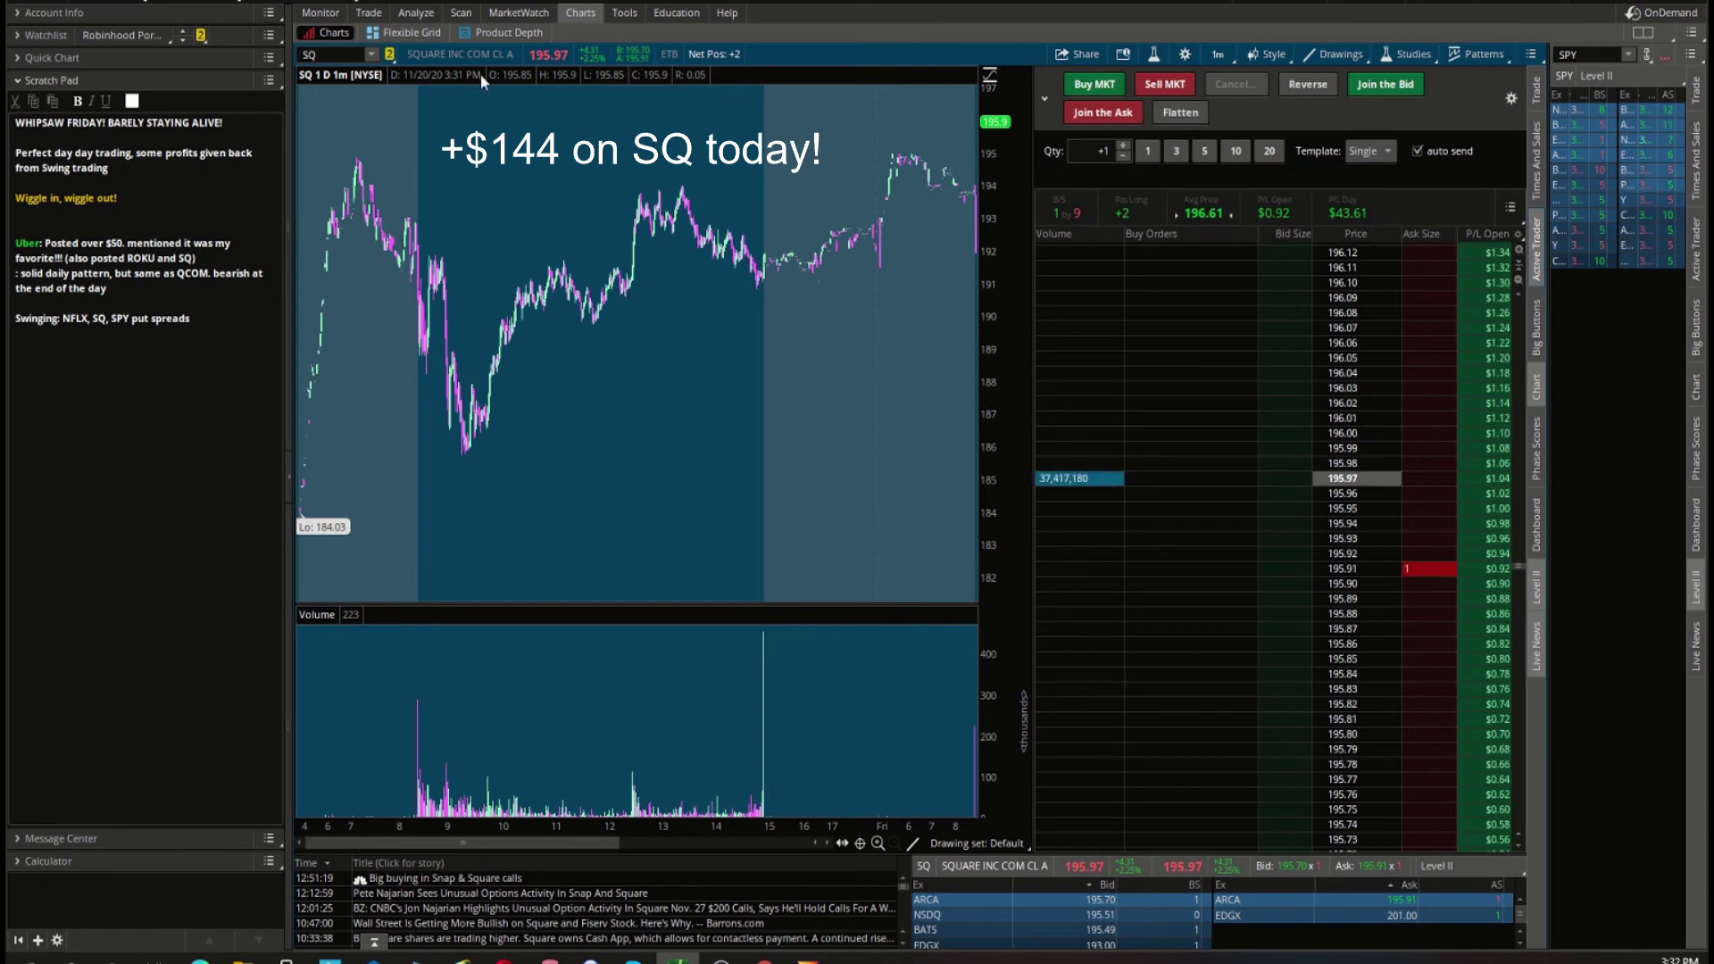
click(375, 42)
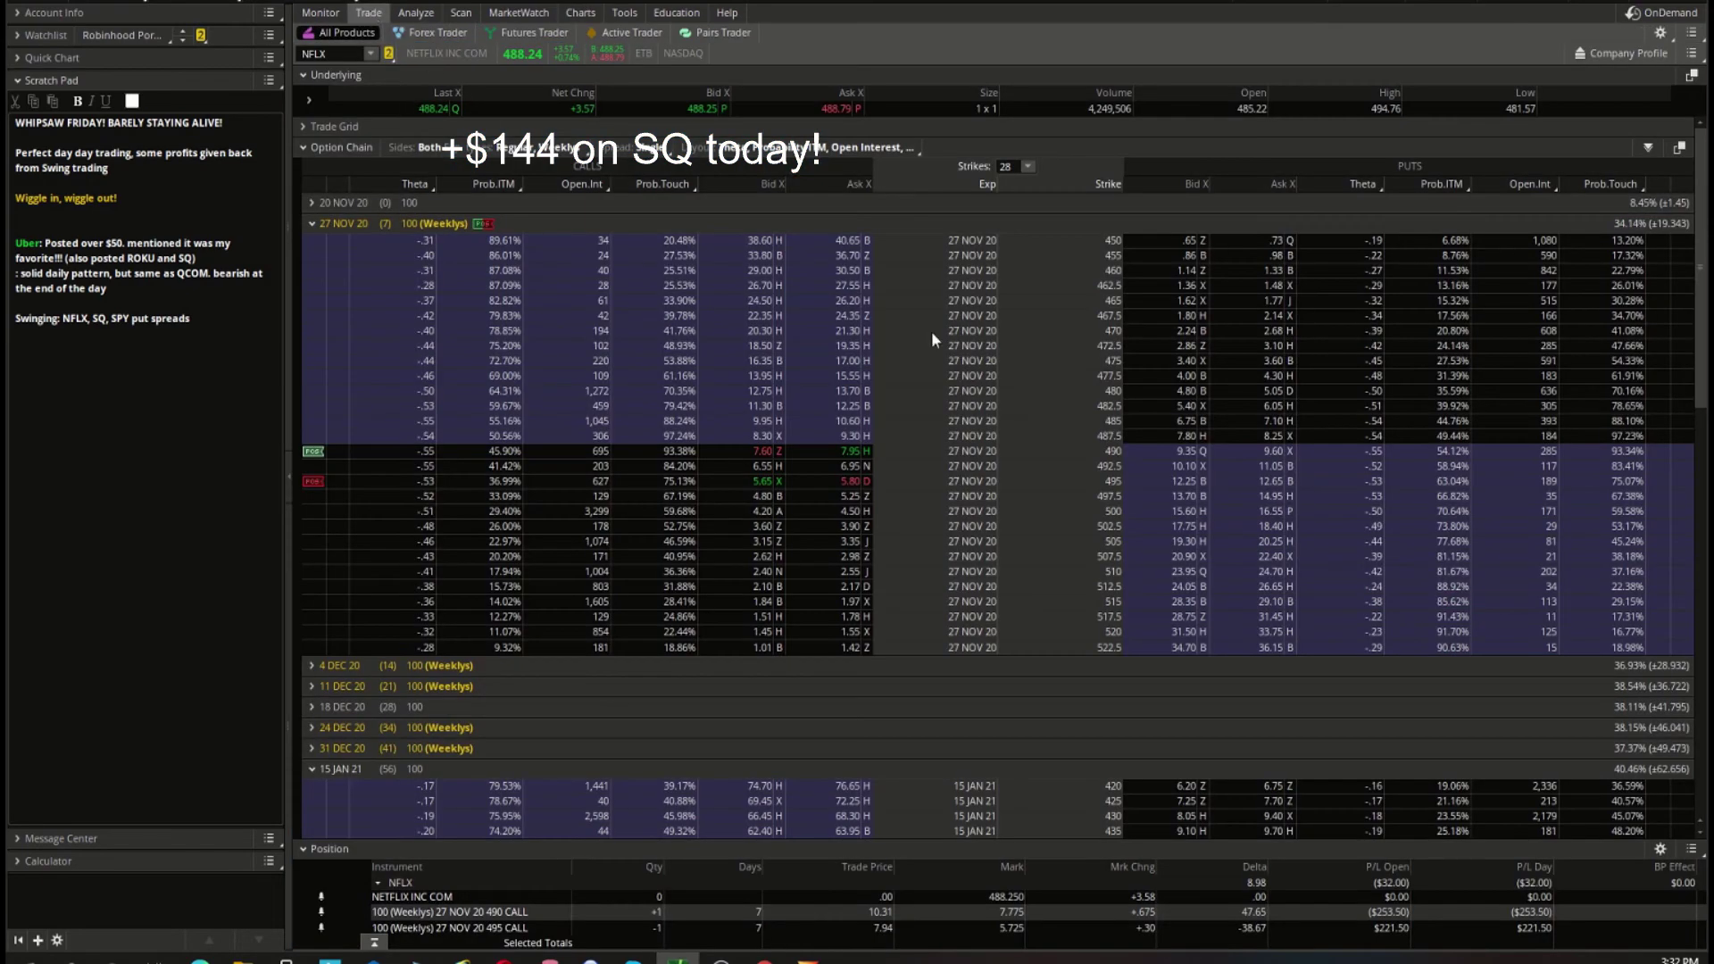
text(SQ)
key(Return)
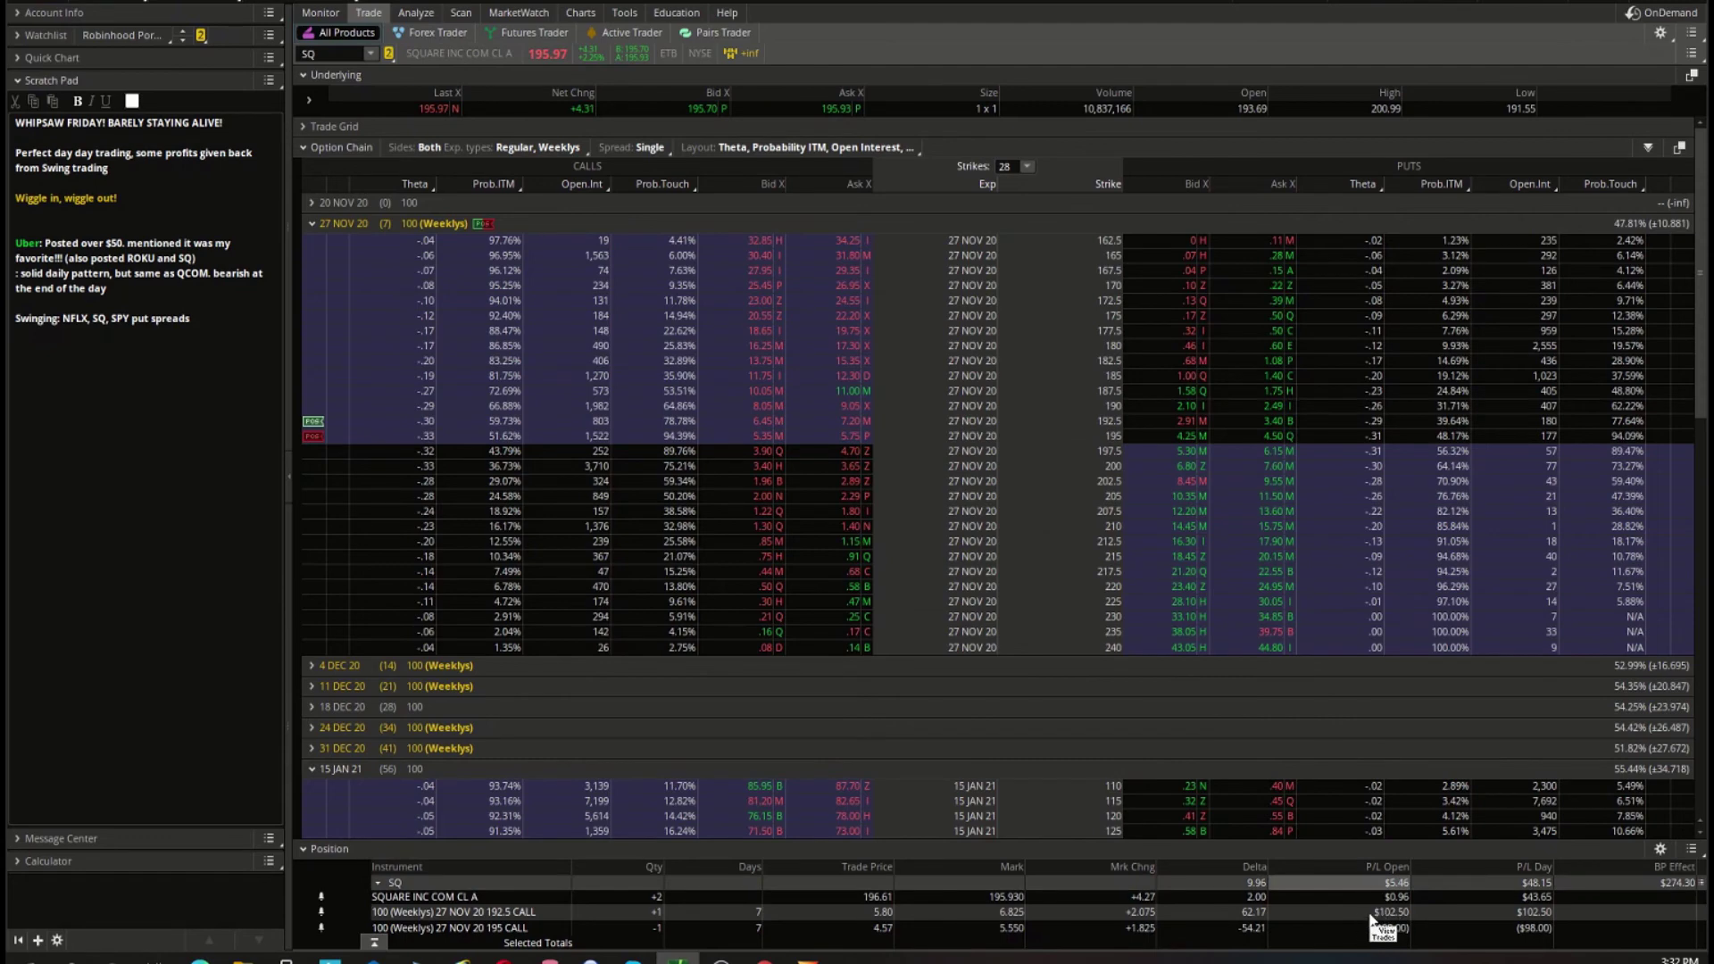
click(1371, 914)
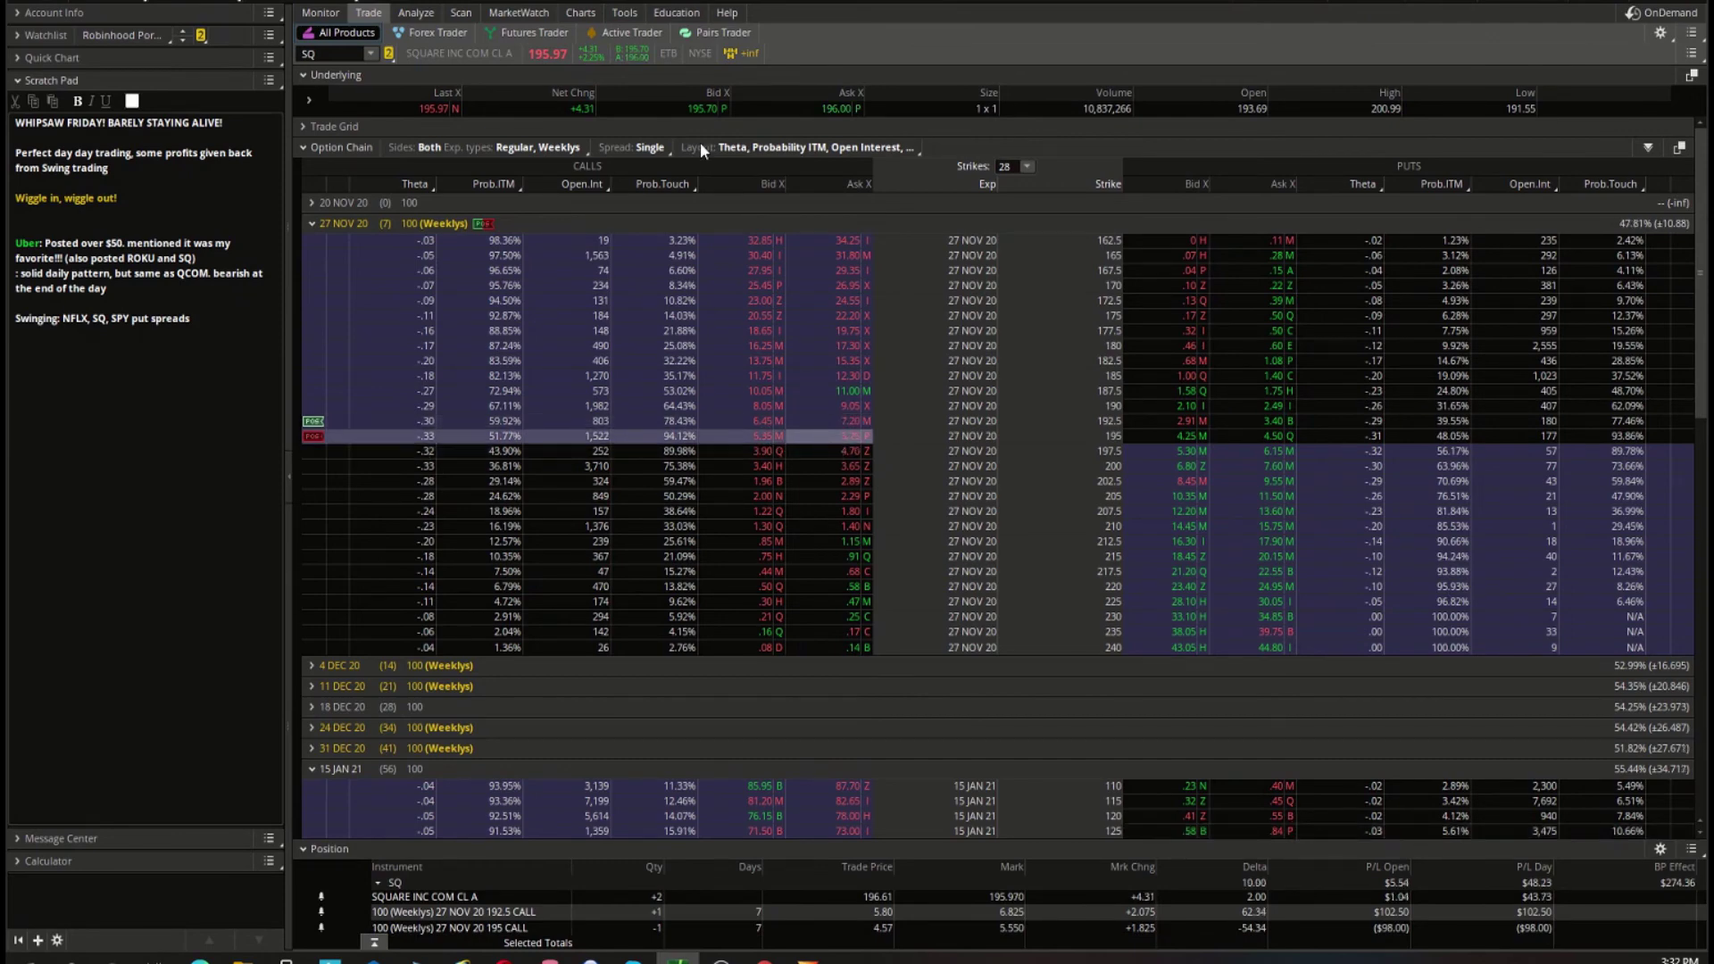
Load the SPY one-minute chart and hide Active Trader so the chart has the full width.
click(582, 13)
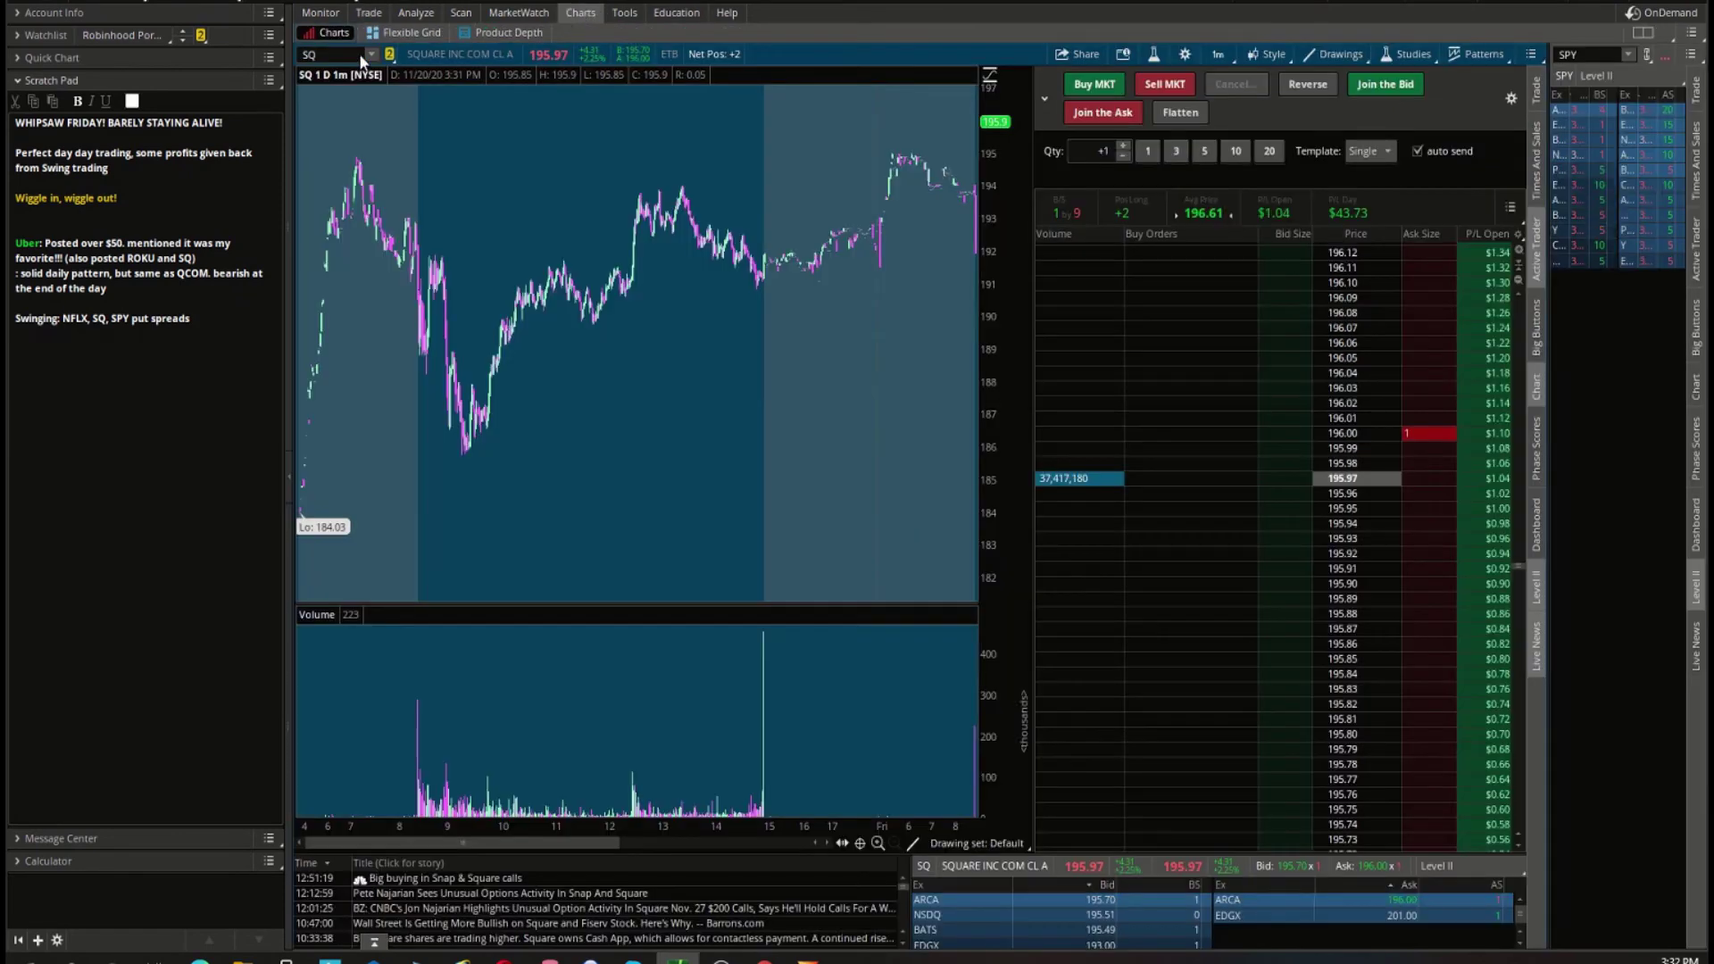
click(316, 55)
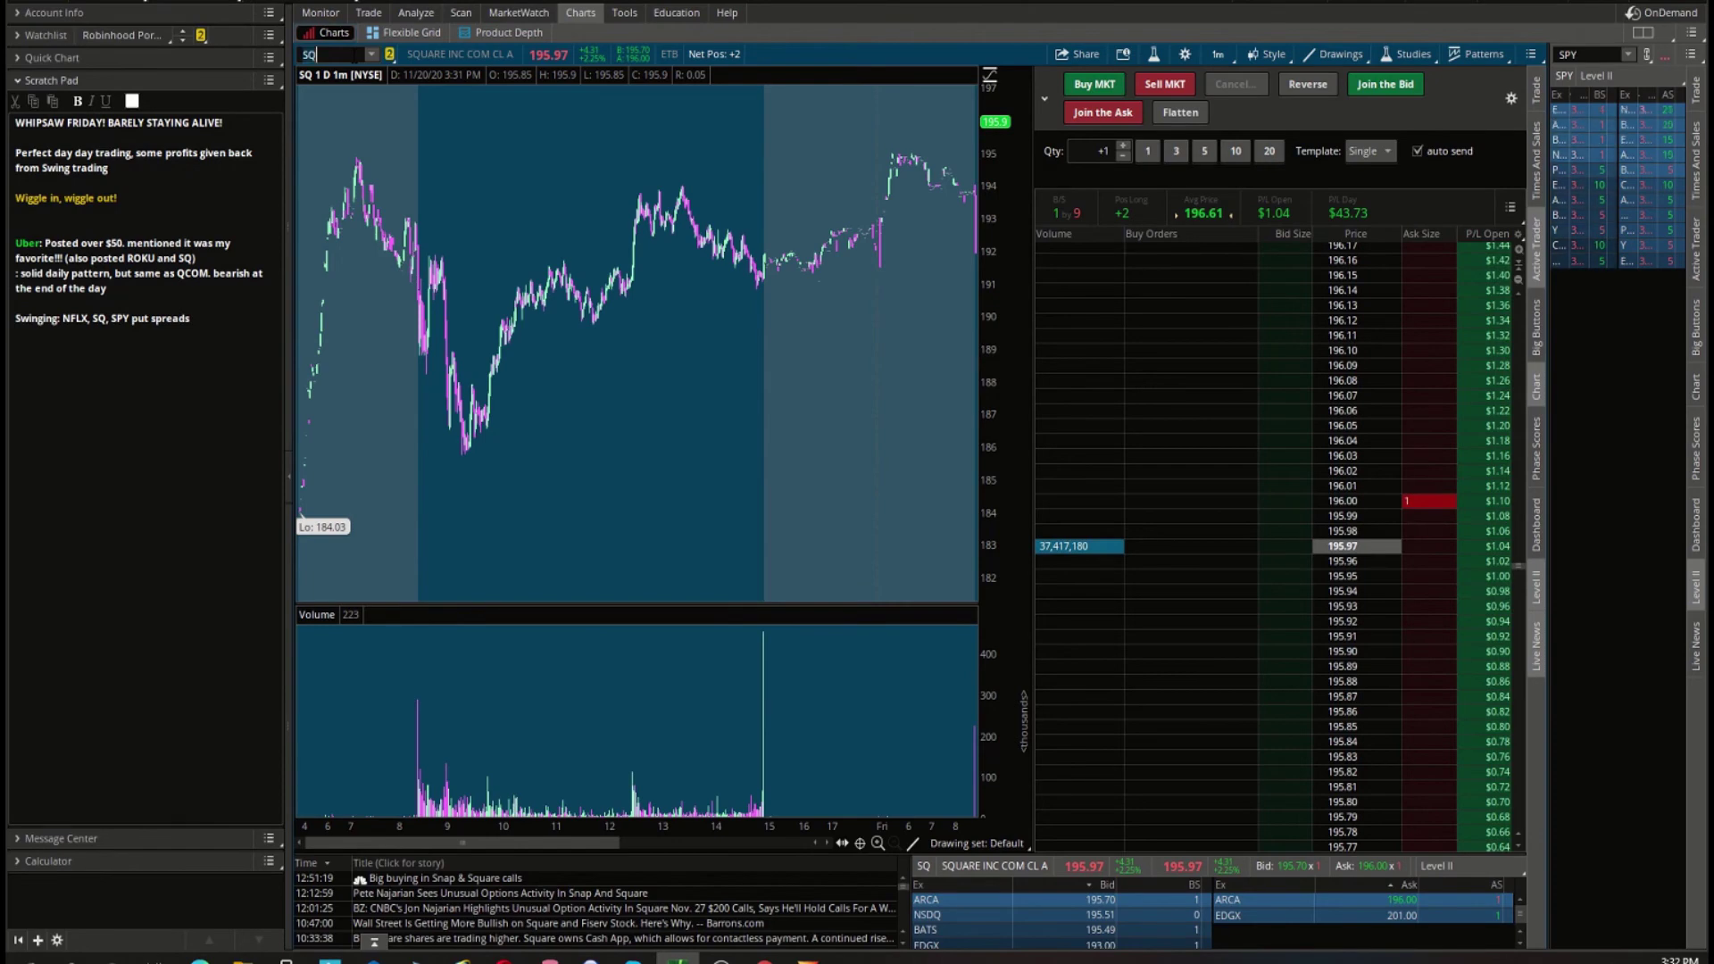
text(SPY)
key(Return)
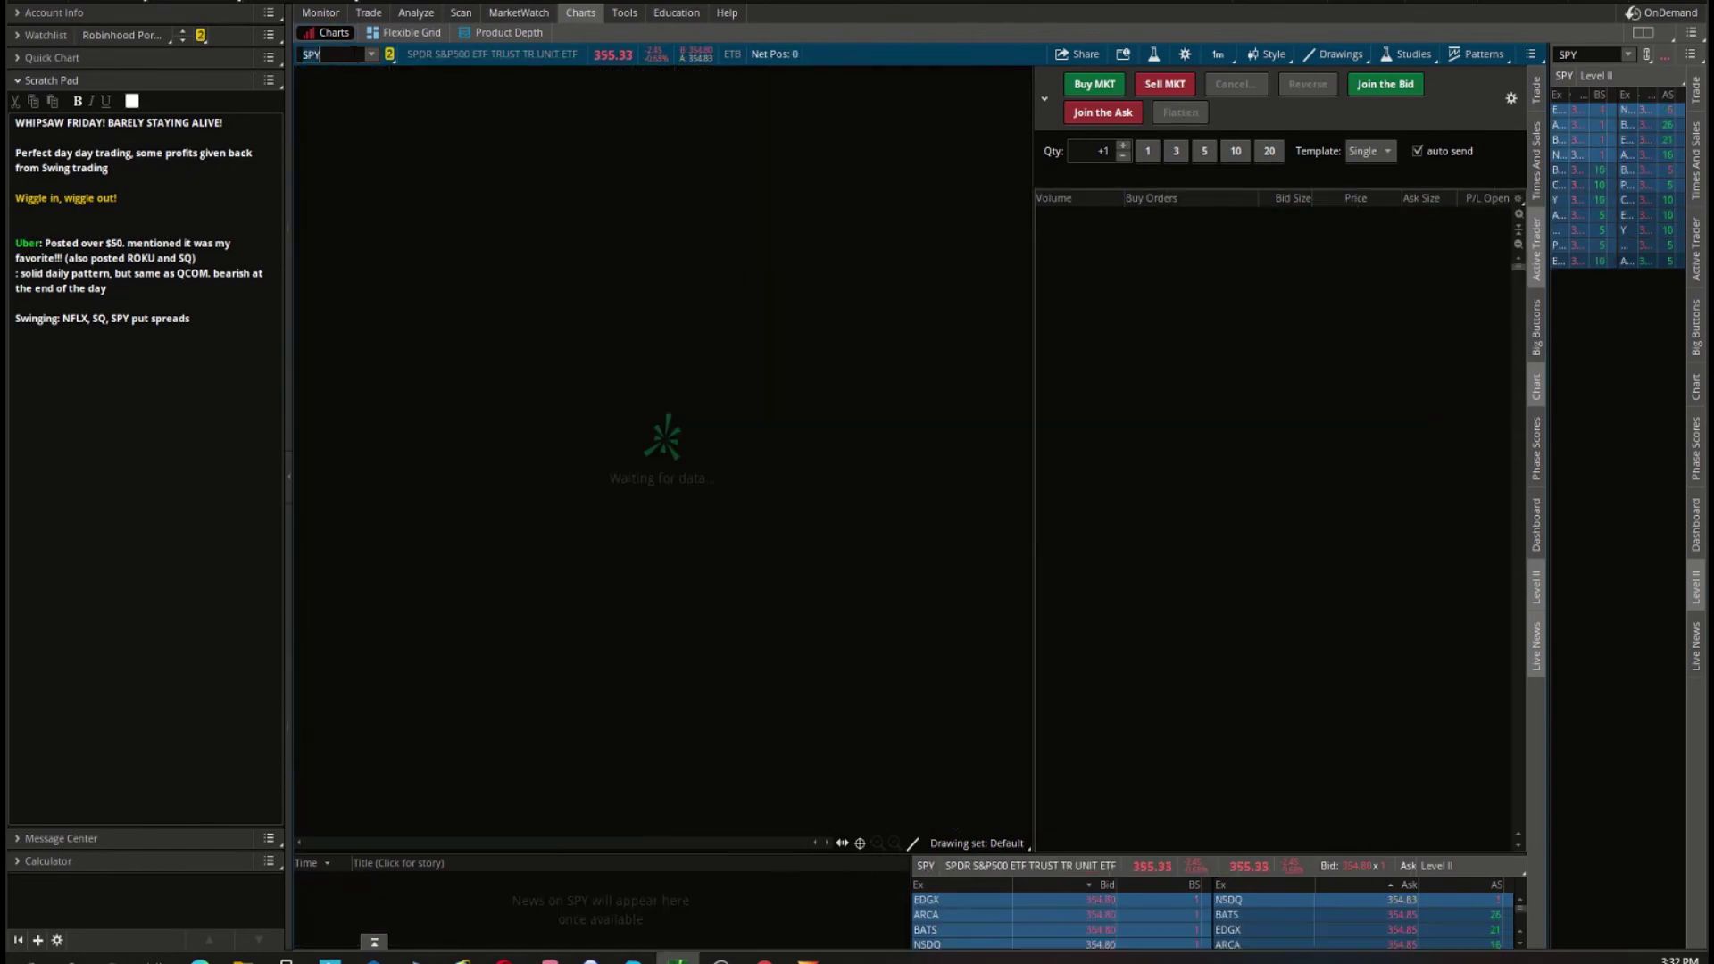
click(1535, 243)
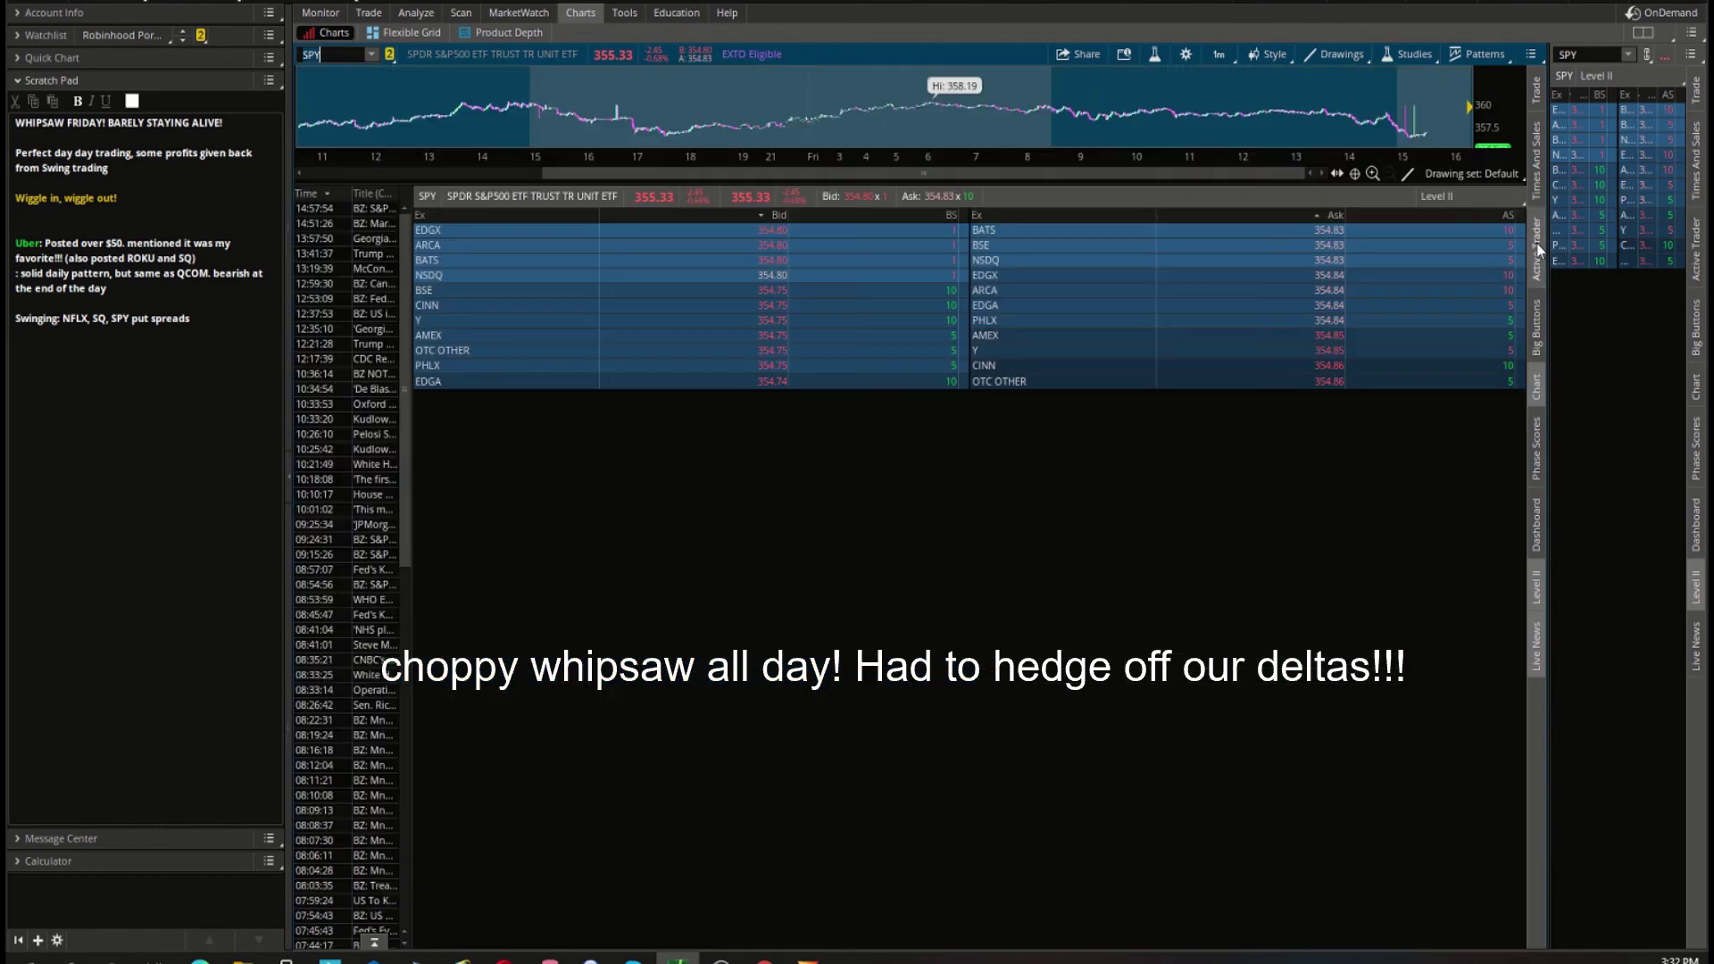
Draw converging trendlines along Friday's SPY lows from about 356.2 and highs from about 357.8, and enlarge the volume pane.
mouse_move(1087, 362)
mouse_down()
mouse_move(1299, 326)
mouse_move(1399, 286)
mouse_up()
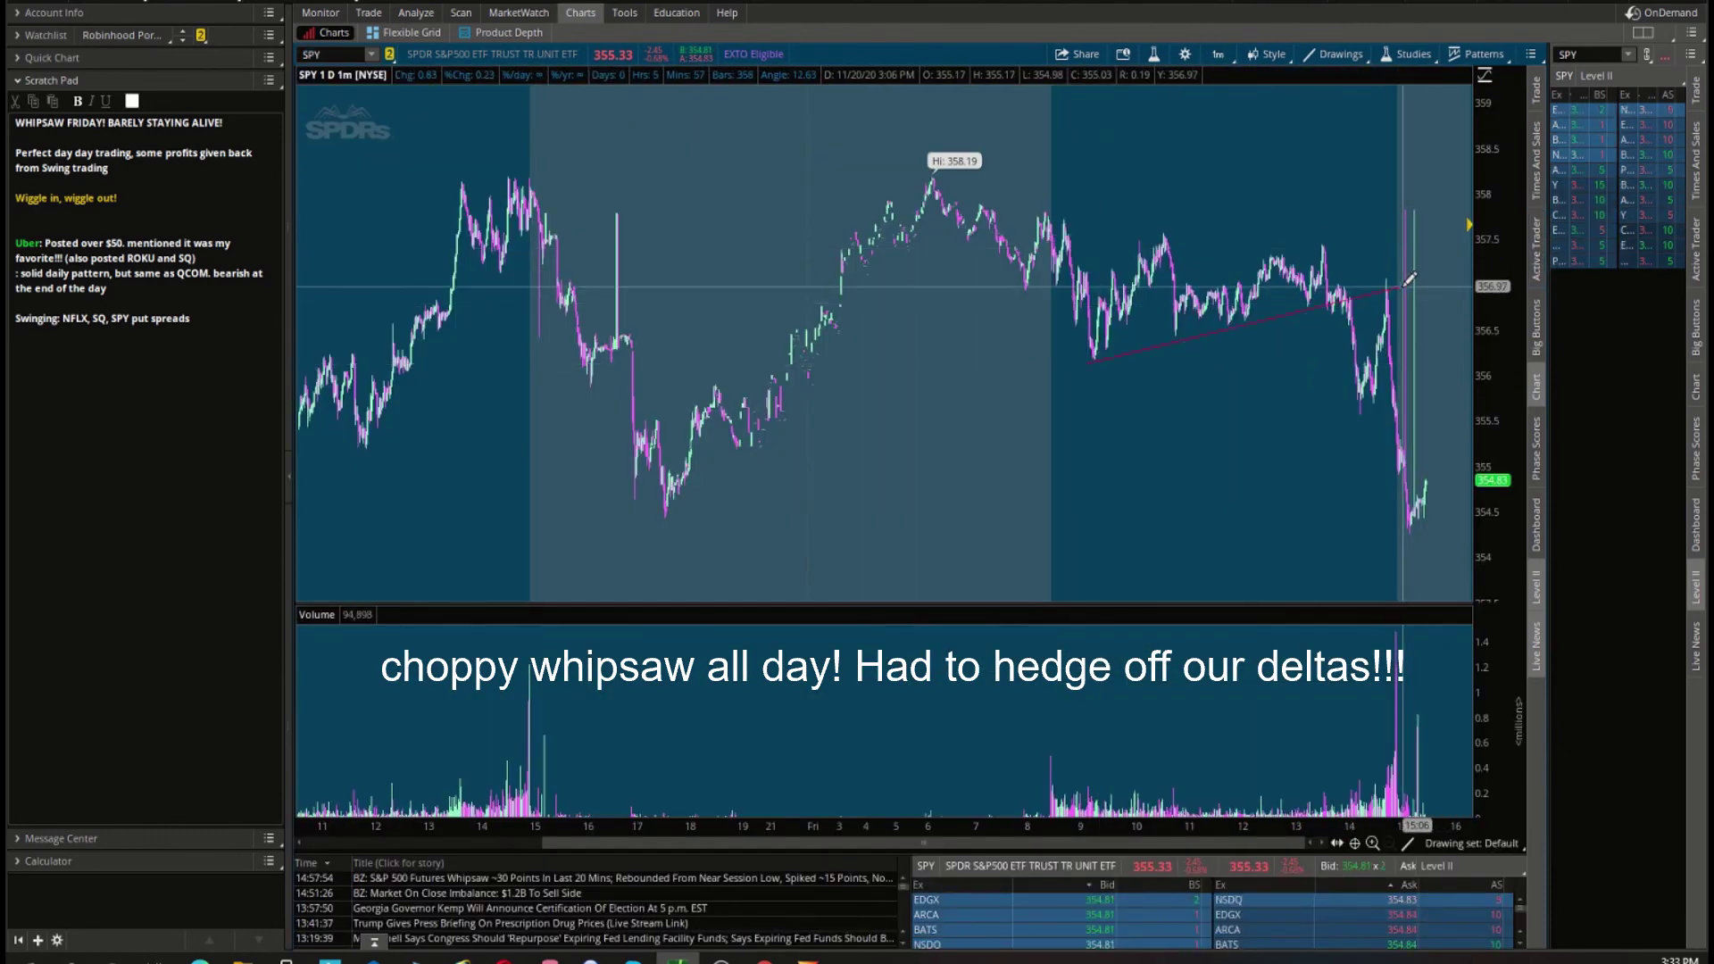
drag(1056, 208, 1419, 255)
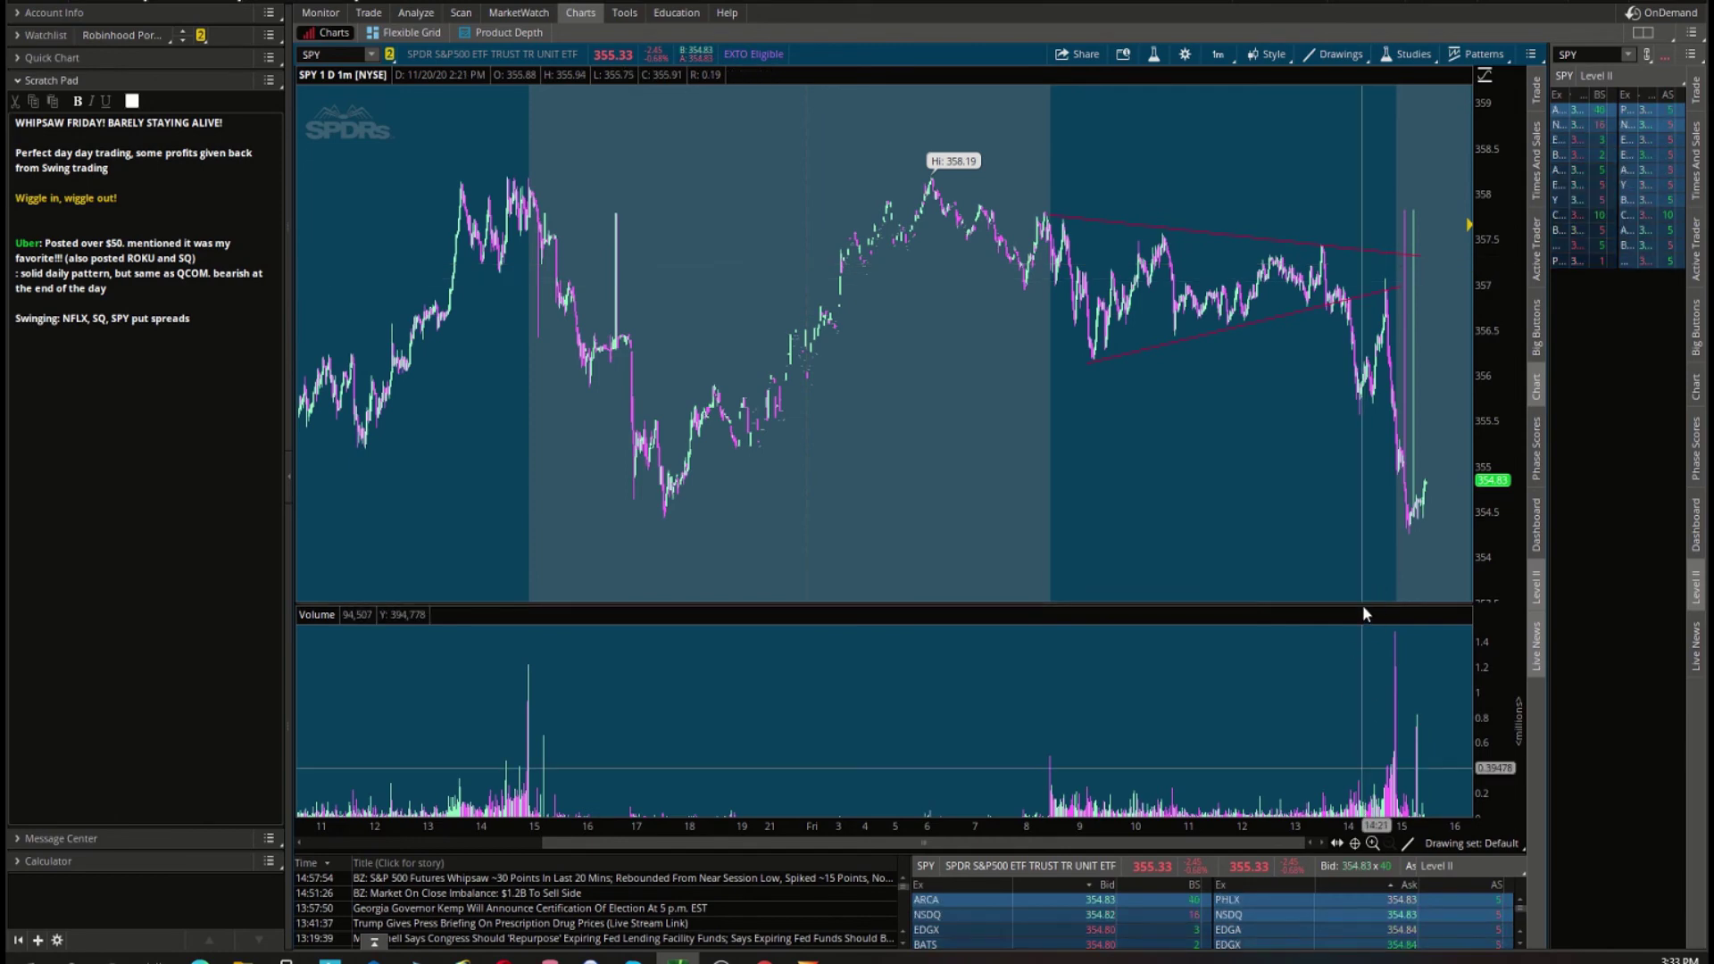
drag(1362, 604, 1372, 456)
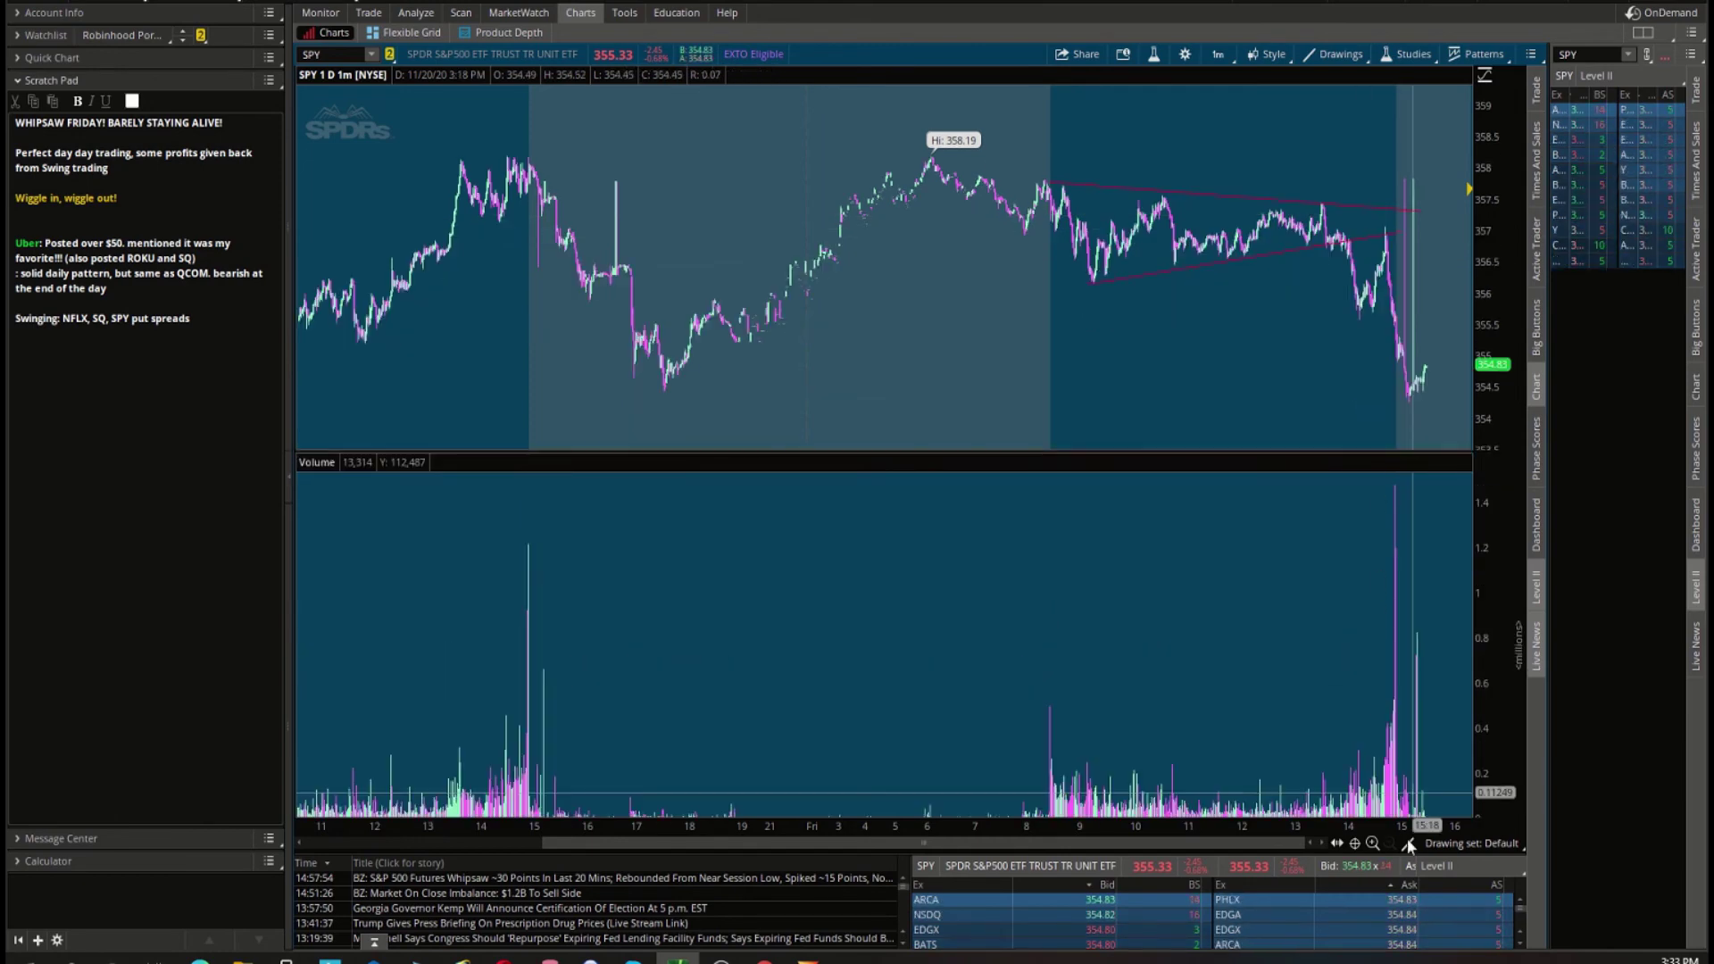
Mark the break of the lower SPY trendline around 14:00 with an ellipse at about 356.7.
mouse_move(1406, 838)
click(1447, 594)
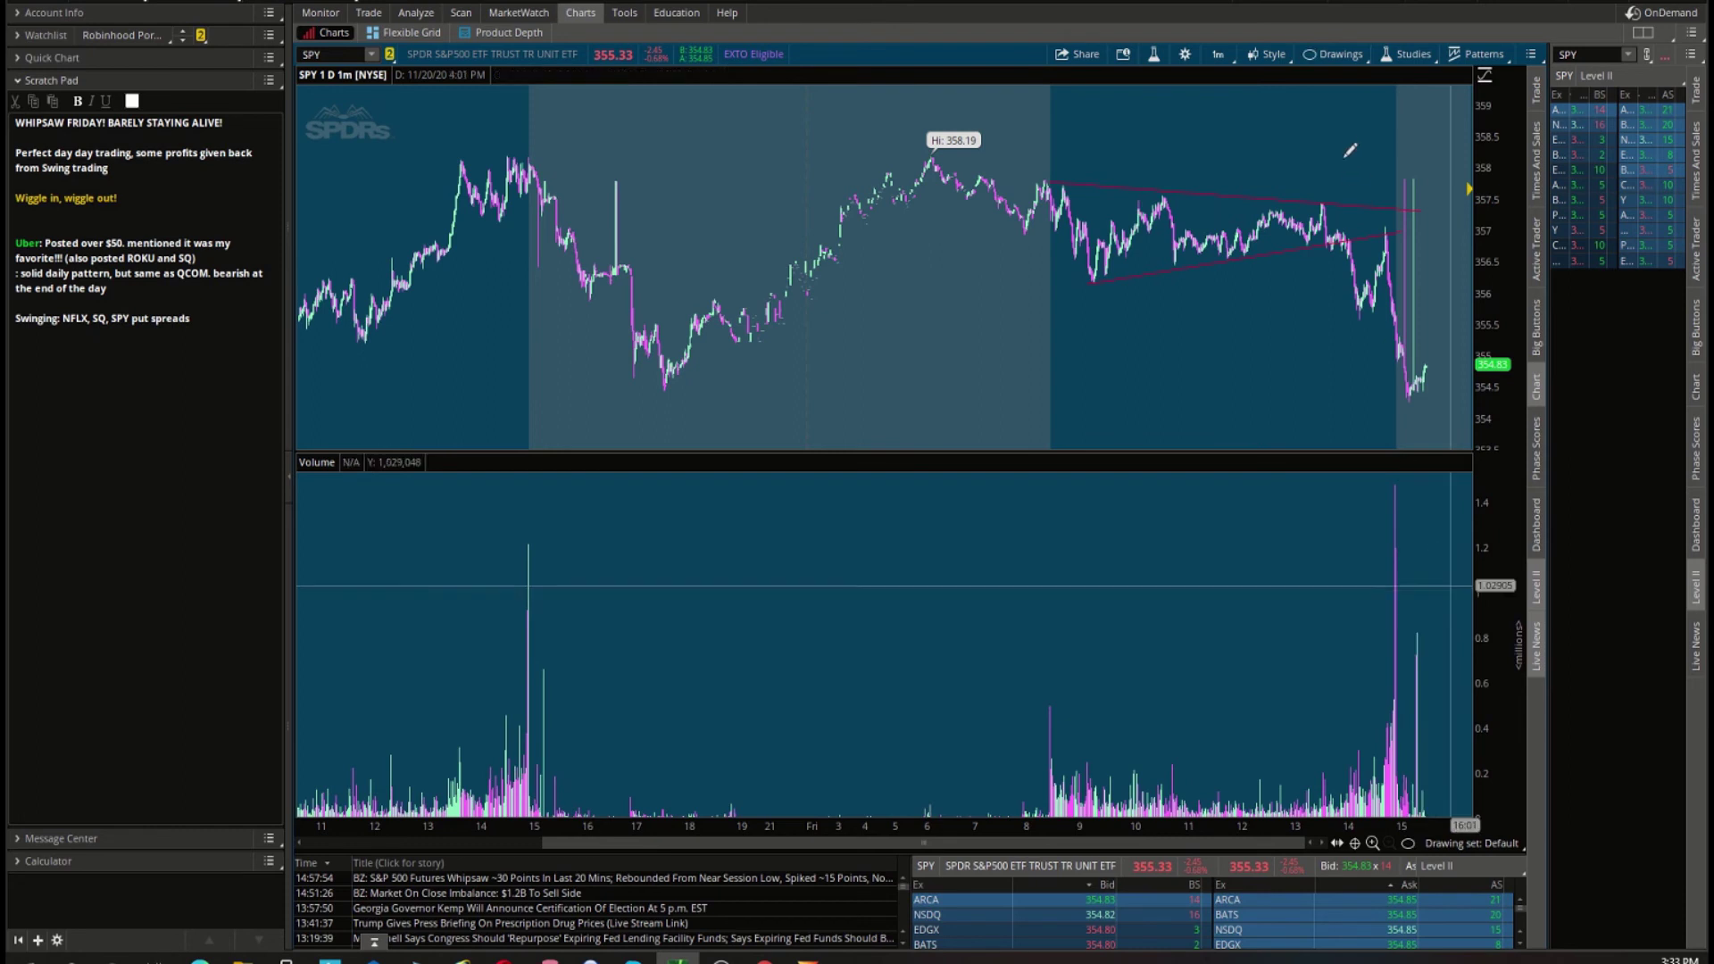
click(1341, 248)
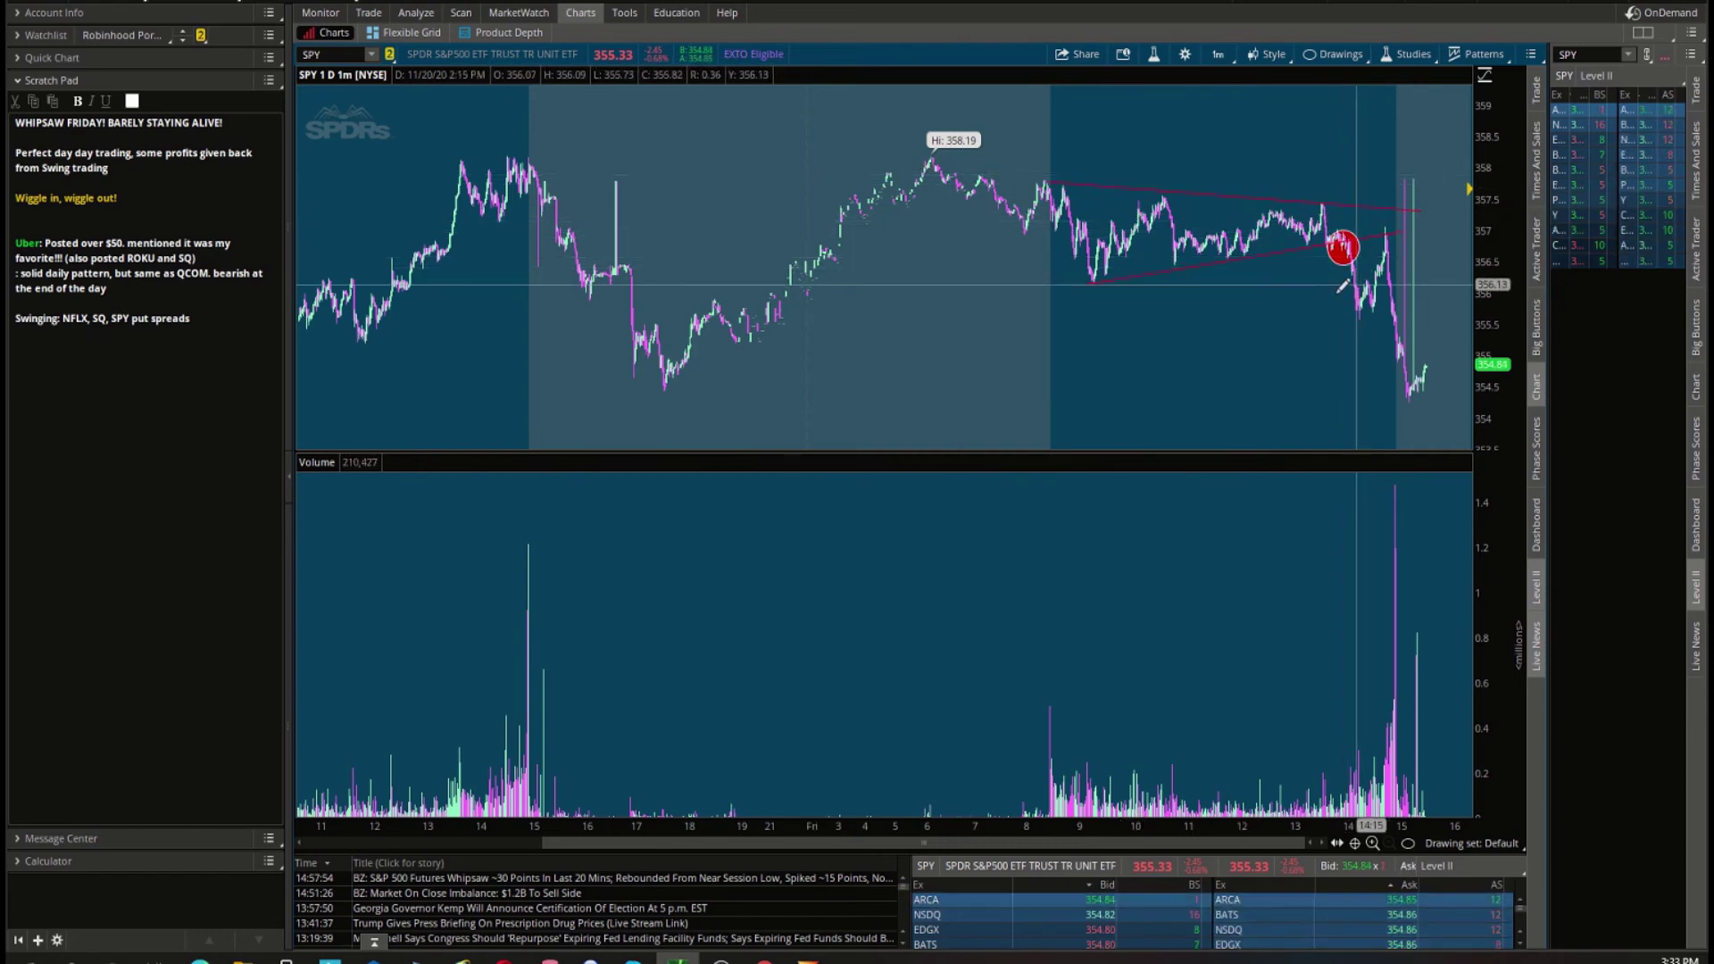
Check the SPY option legs in the Trade view and the spreads on the Robinhood site, and return to the SPY chart.
mouse_move(369, 12)
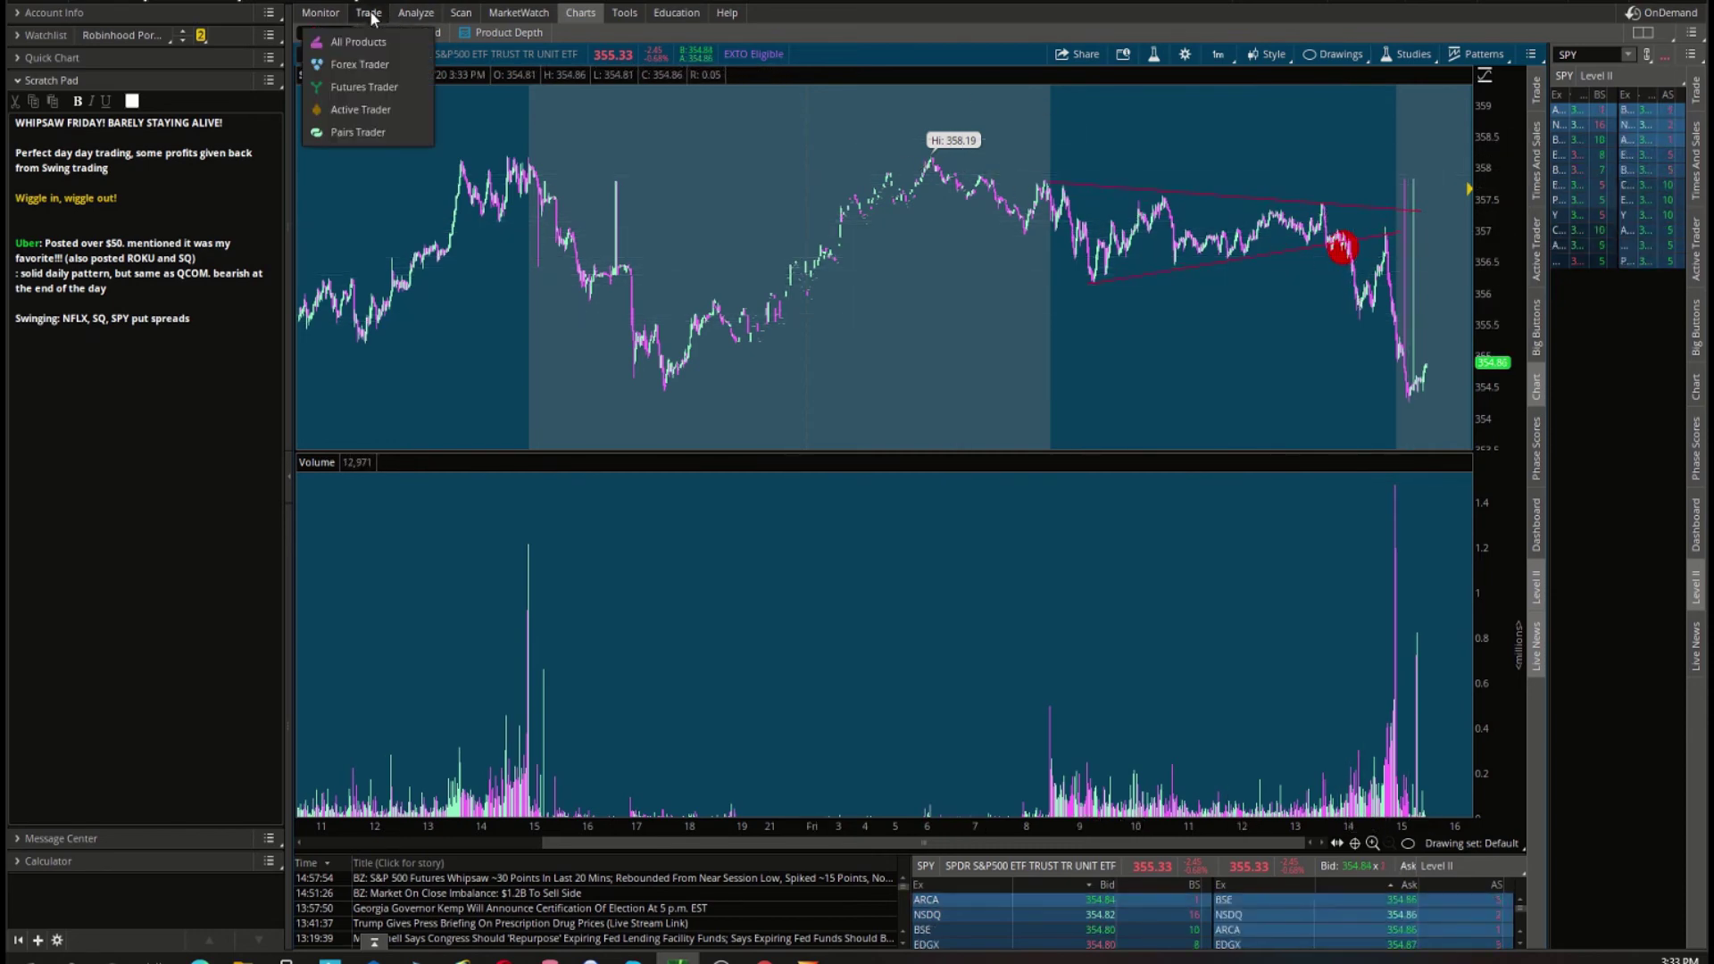
click(414, 37)
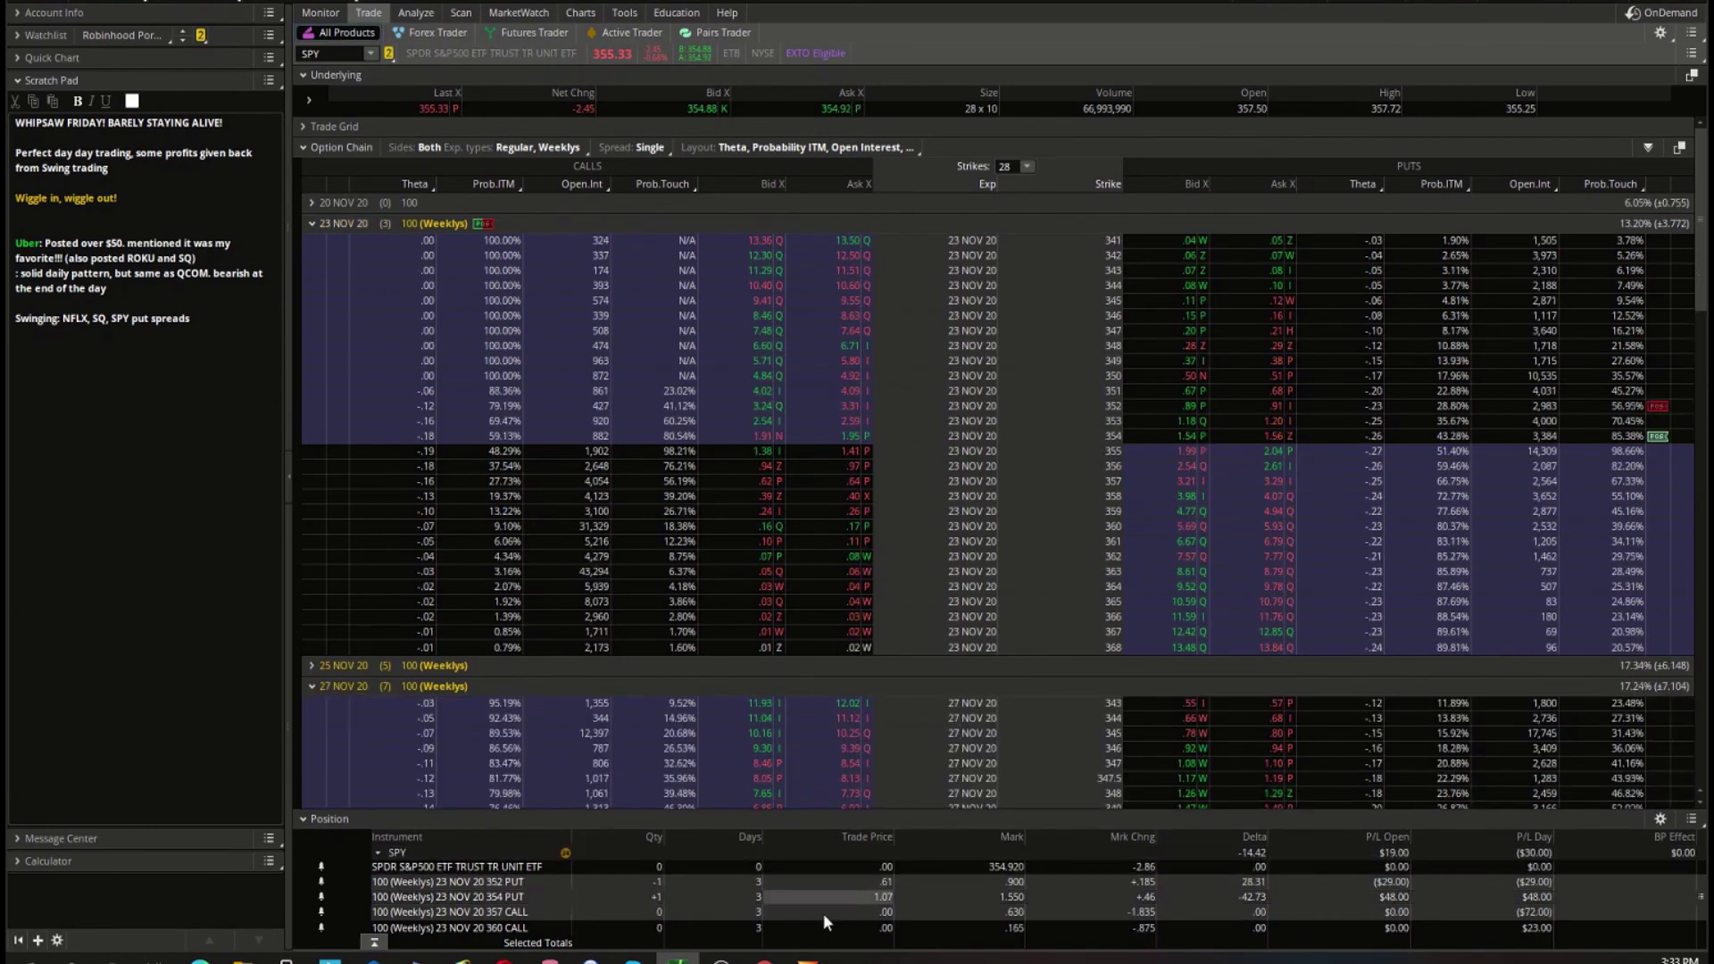
click(721, 960)
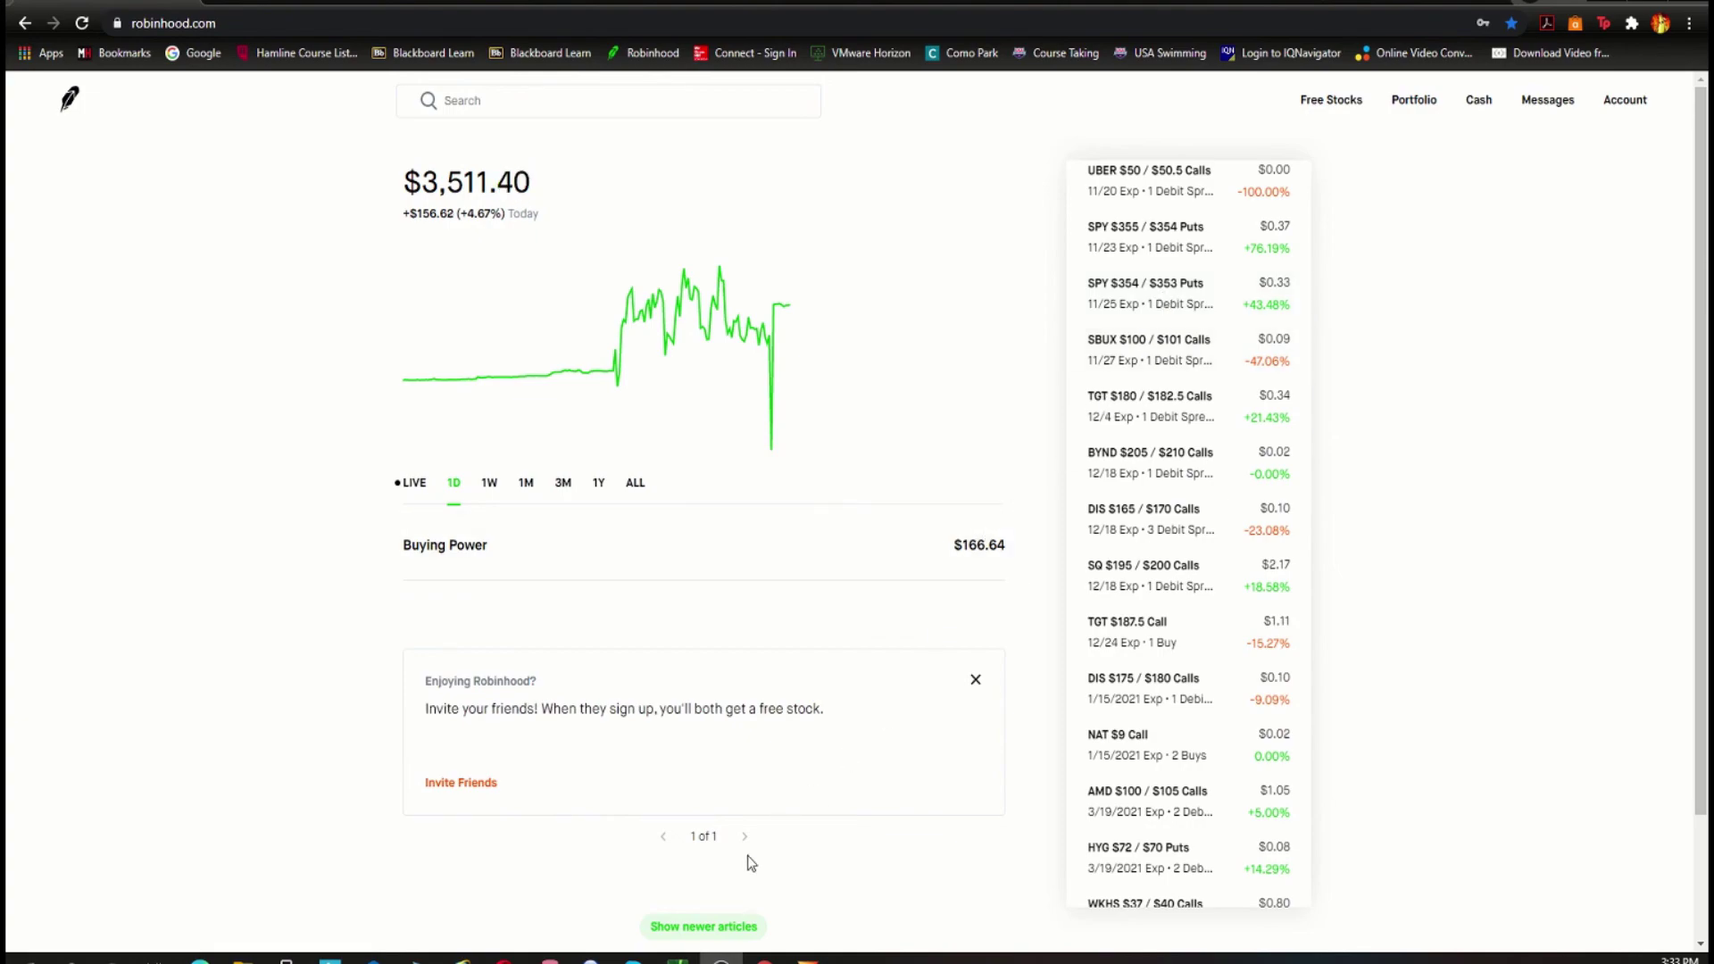
click(679, 959)
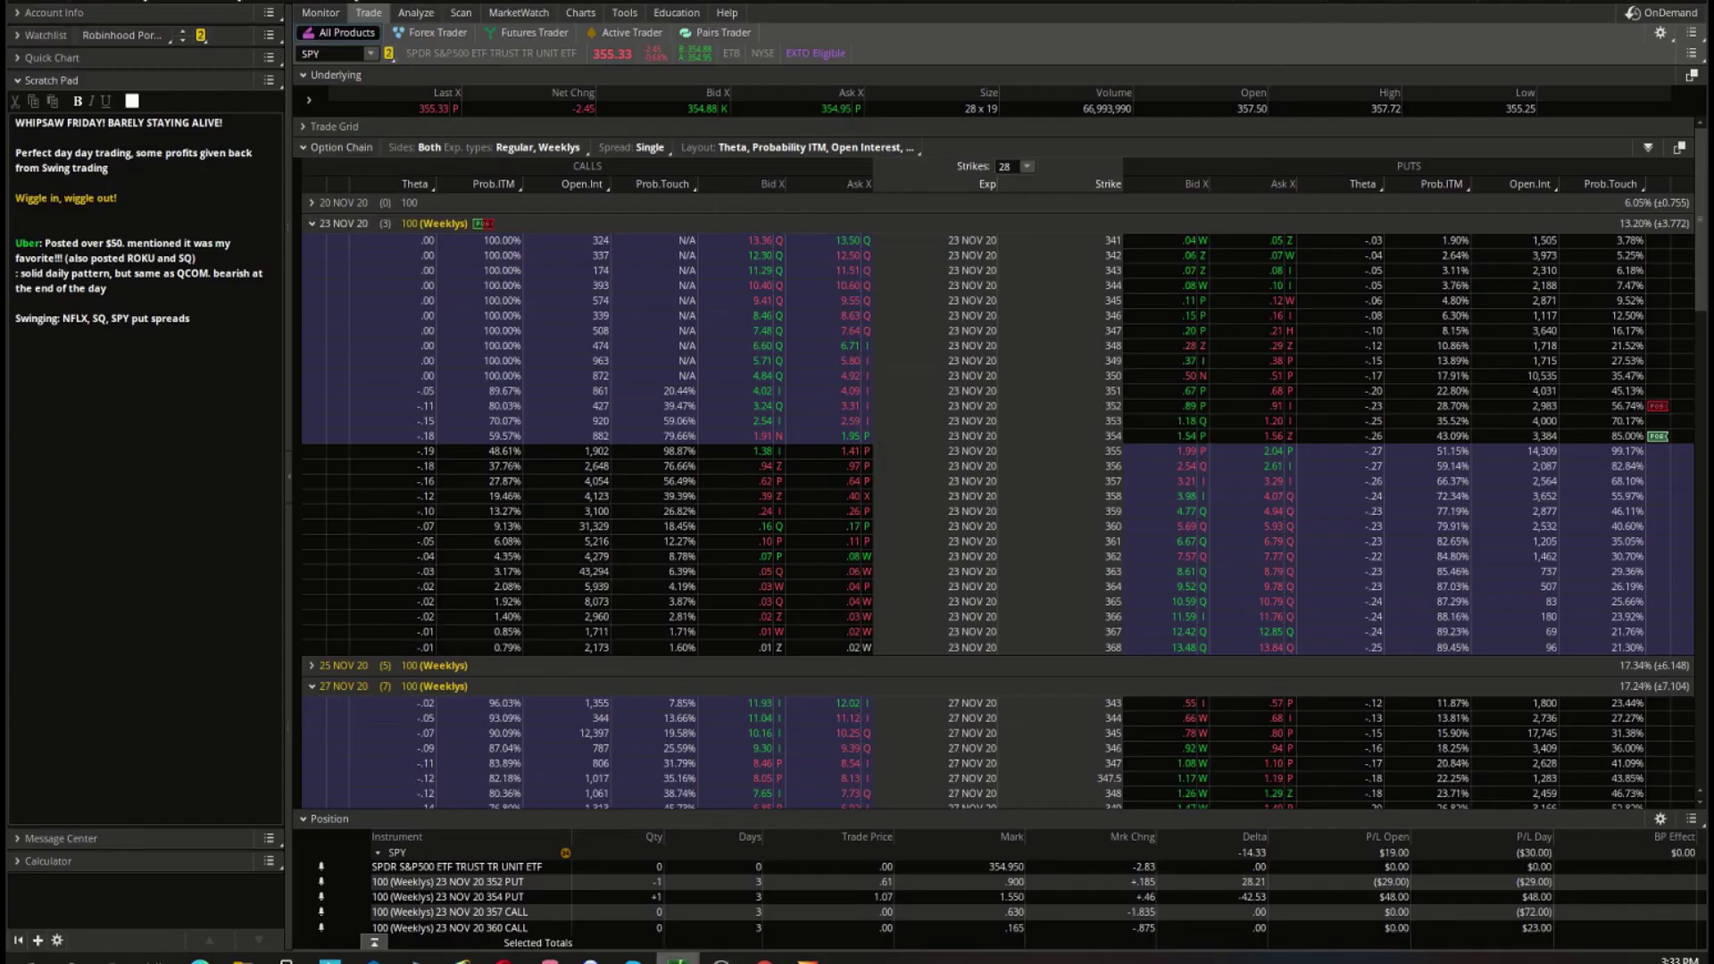
click(580, 13)
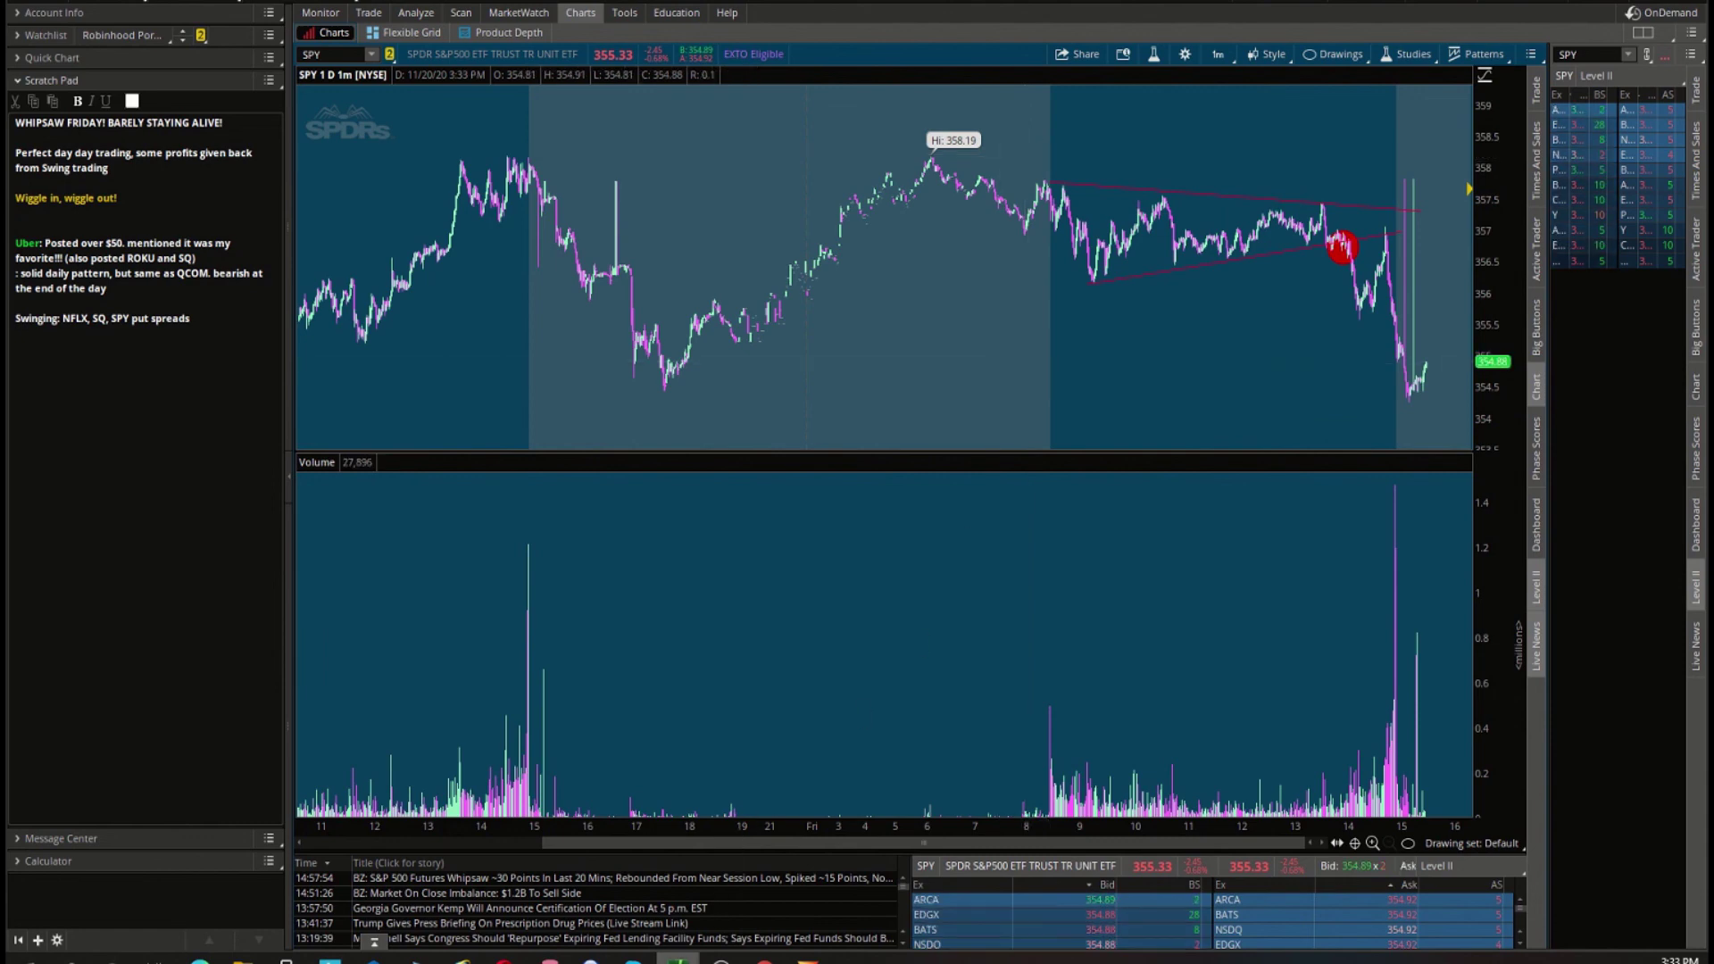
Recheck the Robinhood portfolio, return to thinkorswim and zoom the SPY chart in on Friday's regular session.
key(alt+Tab)
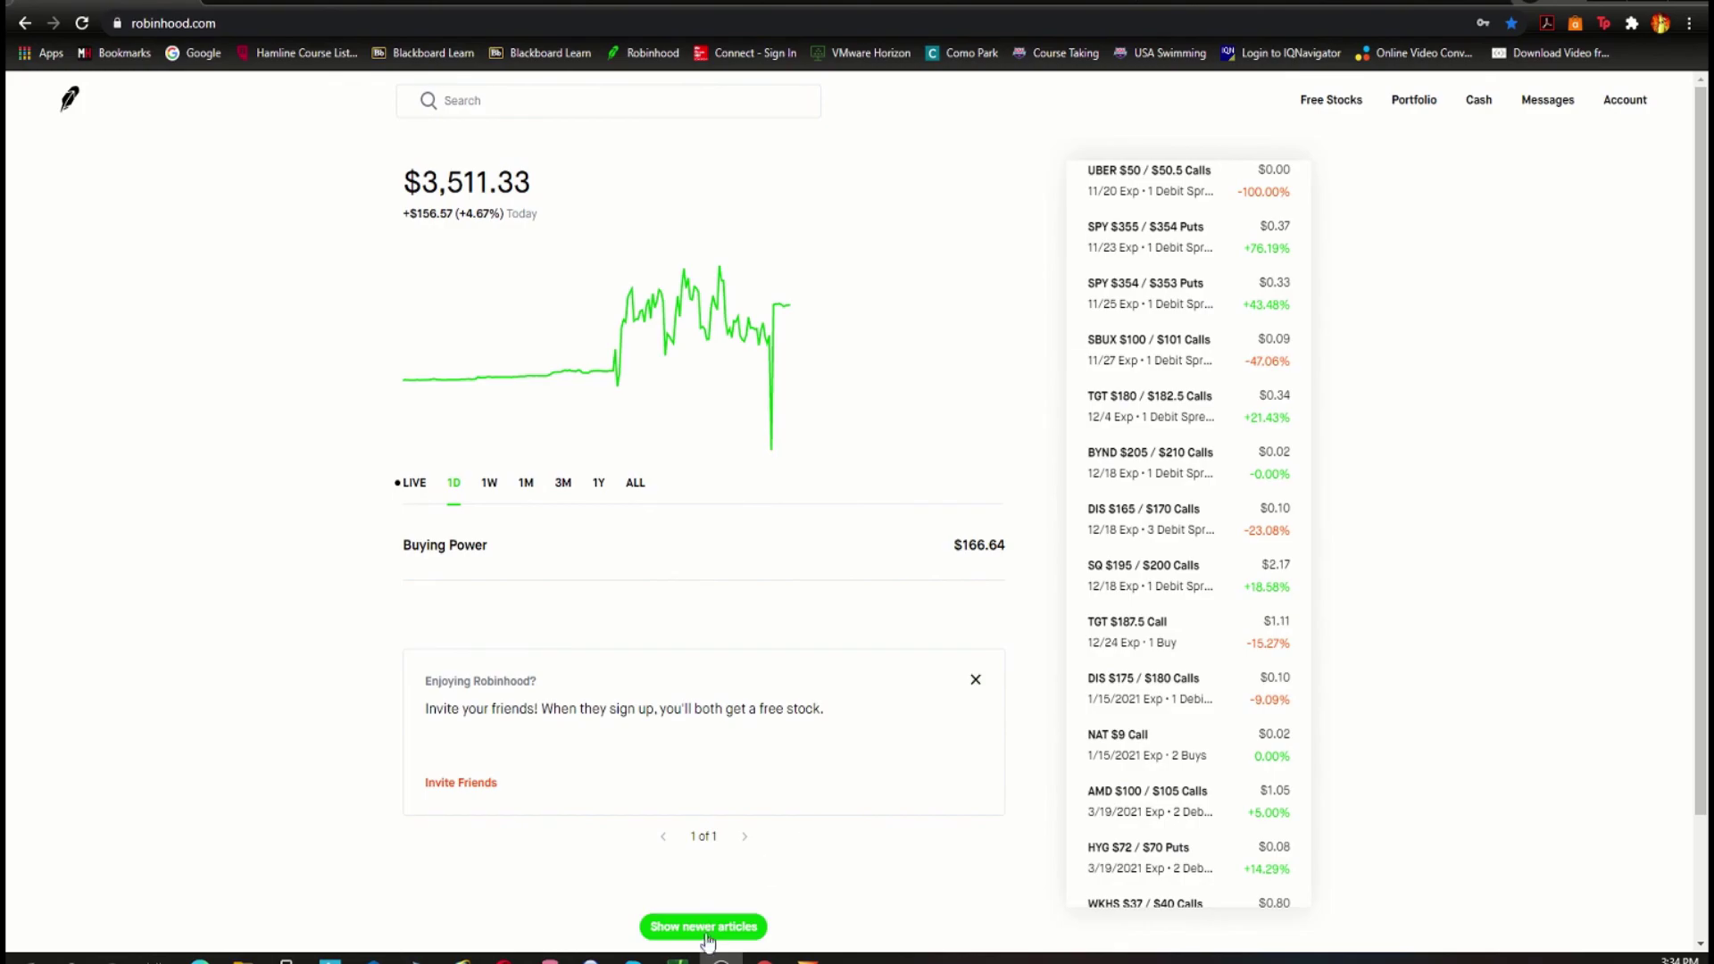
click(679, 959)
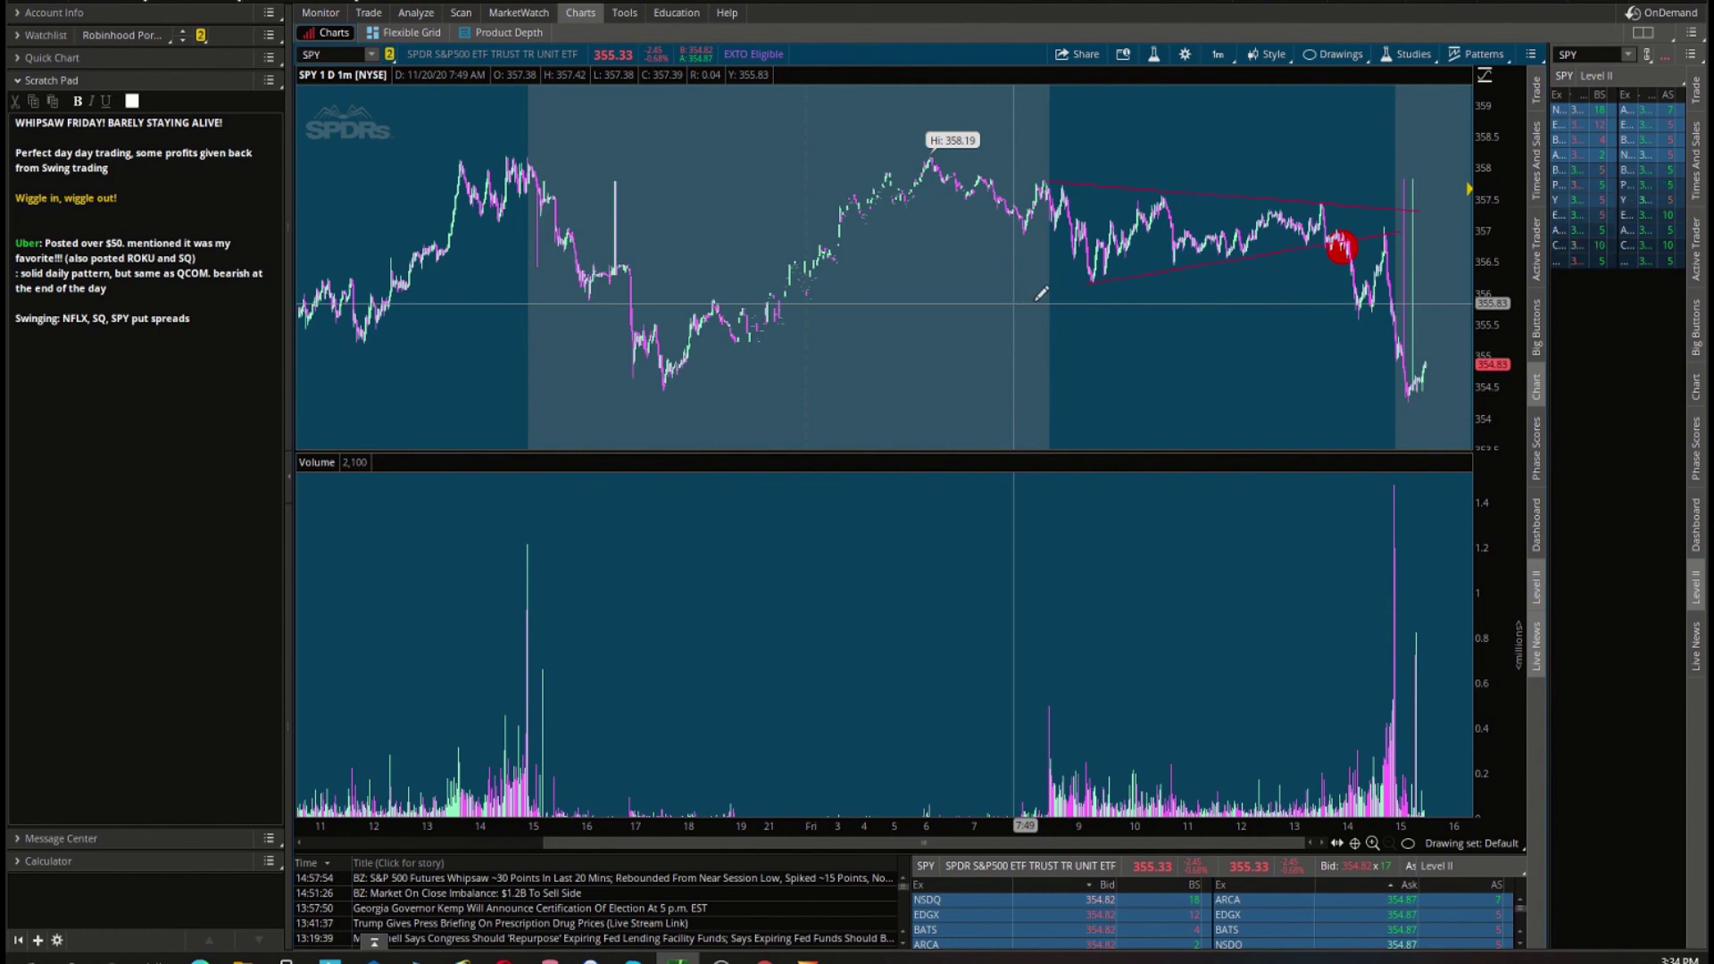
drag(1041, 293, 1484, 228)
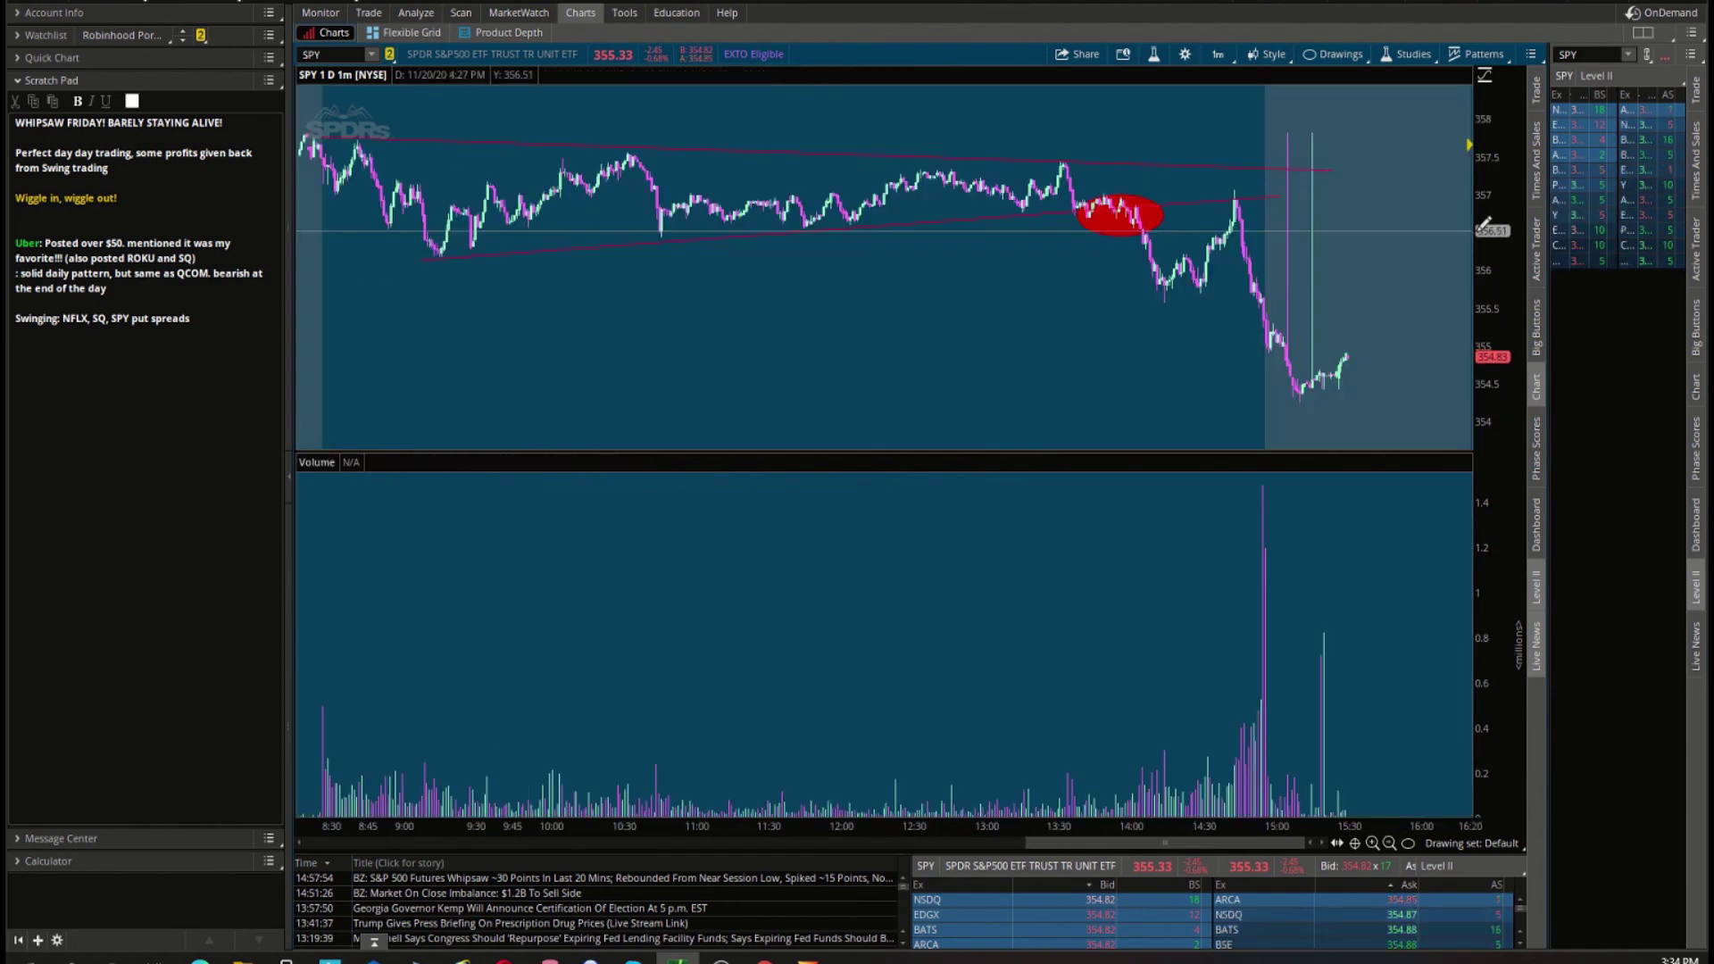